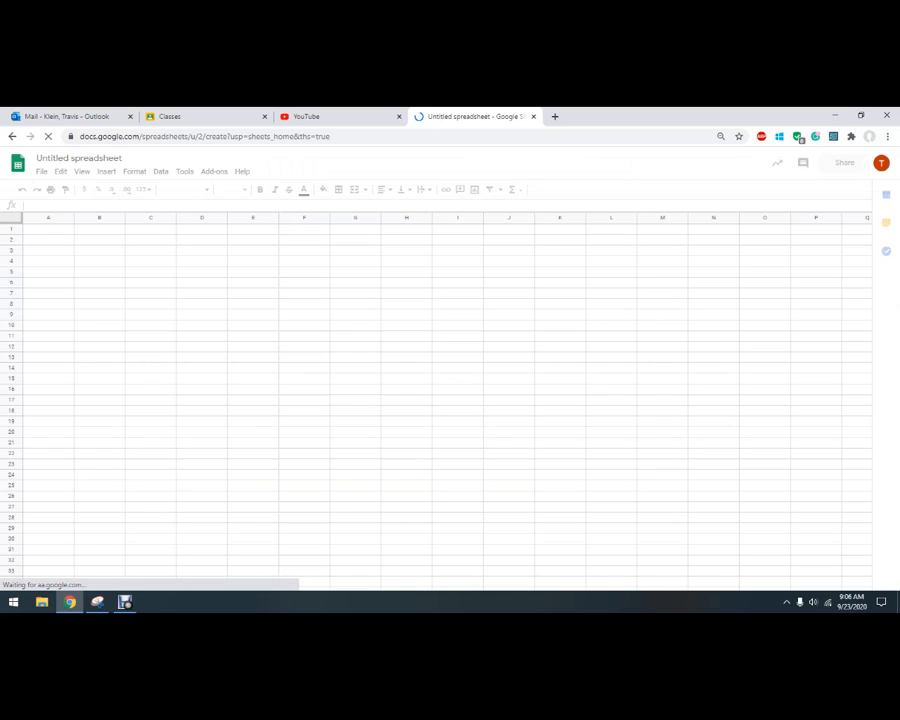
Step: Apply all borders to every cell of the blank sheet and dismiss the document status tip
key("ctrl+plus")
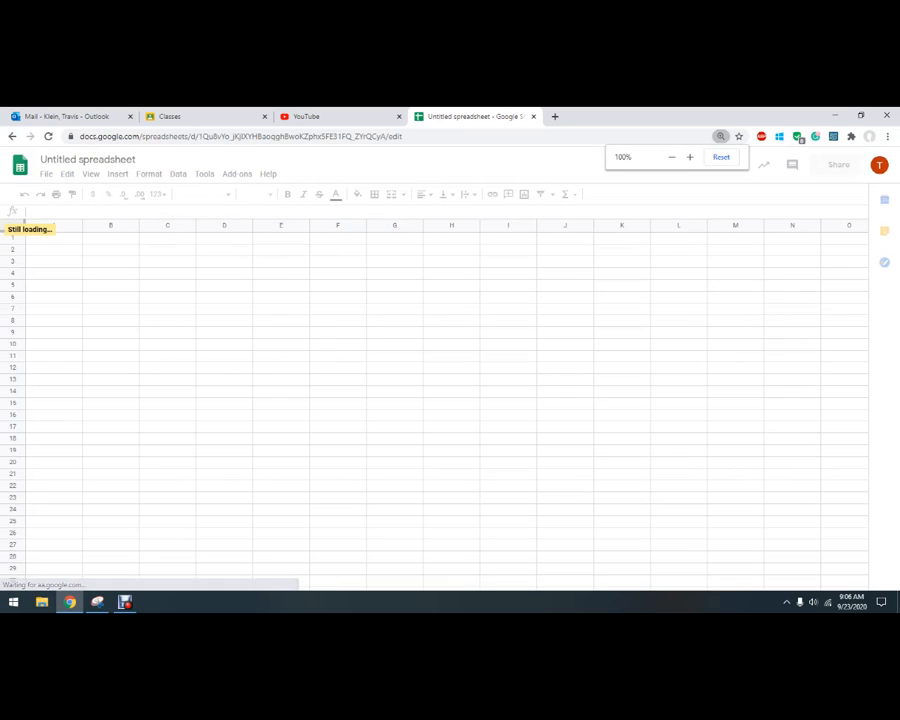
left_click(167, 286)
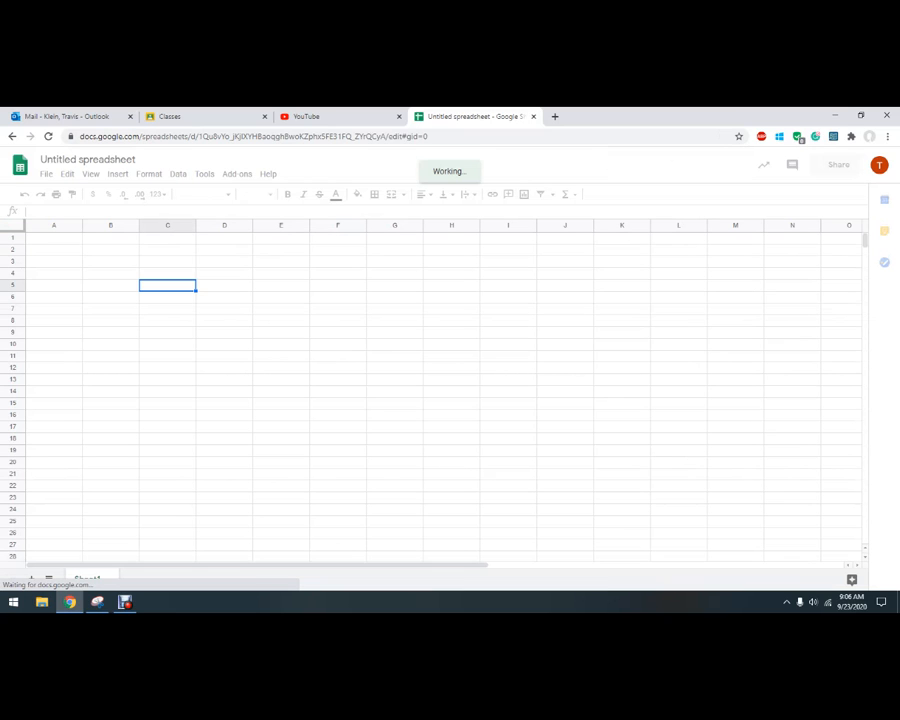
key("ctrl+a")
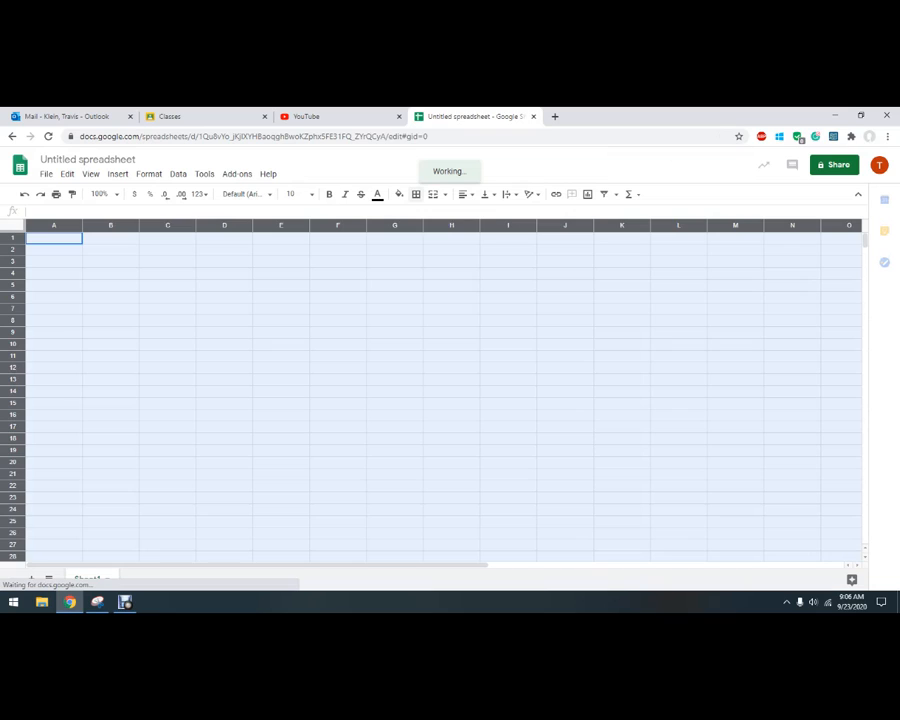
left_click(416, 194)
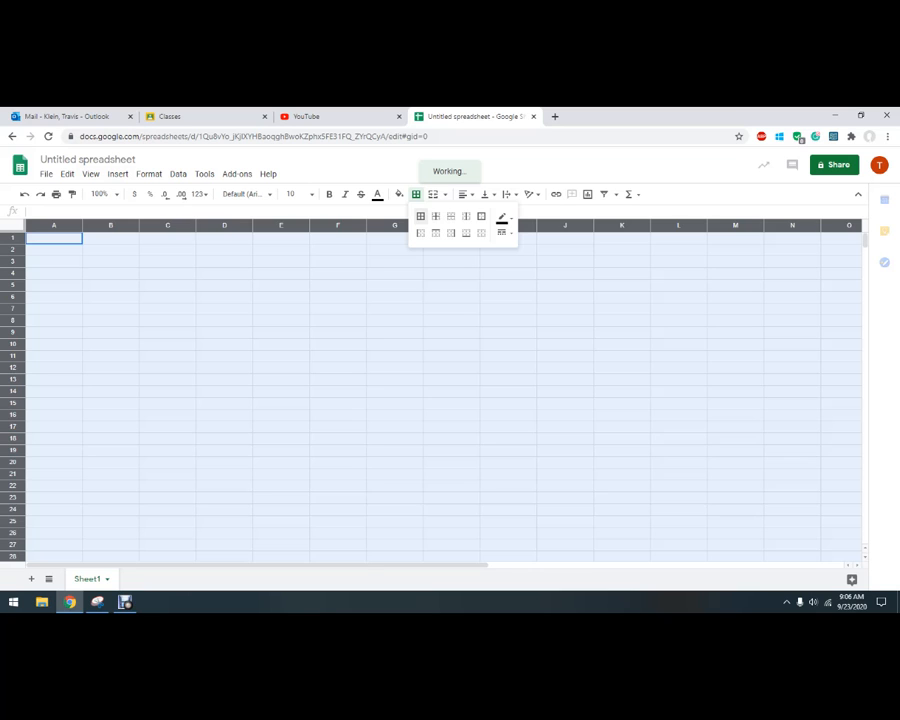
left_click(420, 216)
left_click(281, 297)
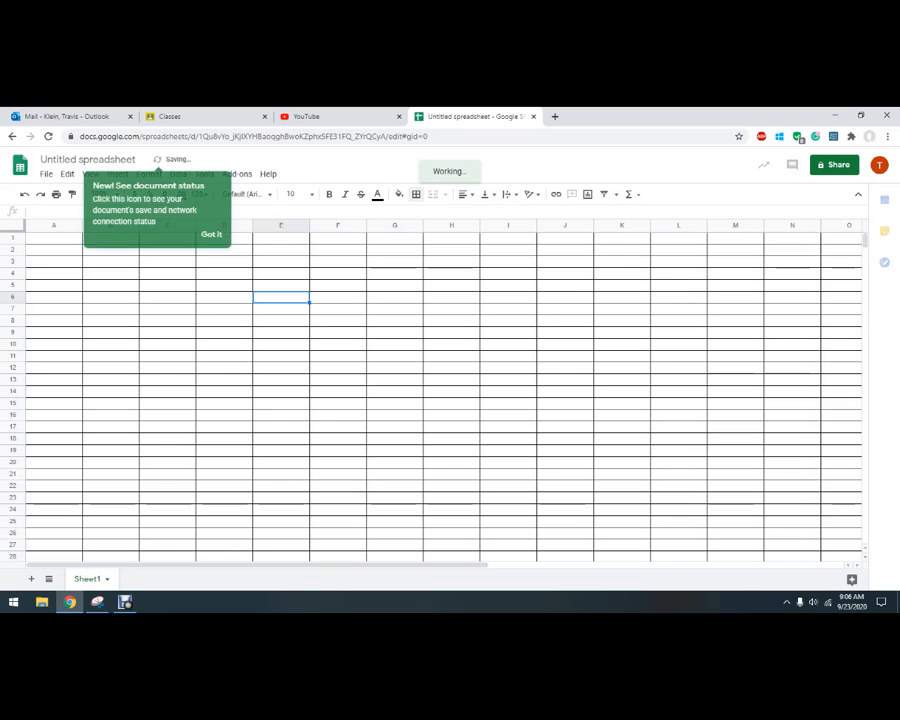
left_click(211, 234)
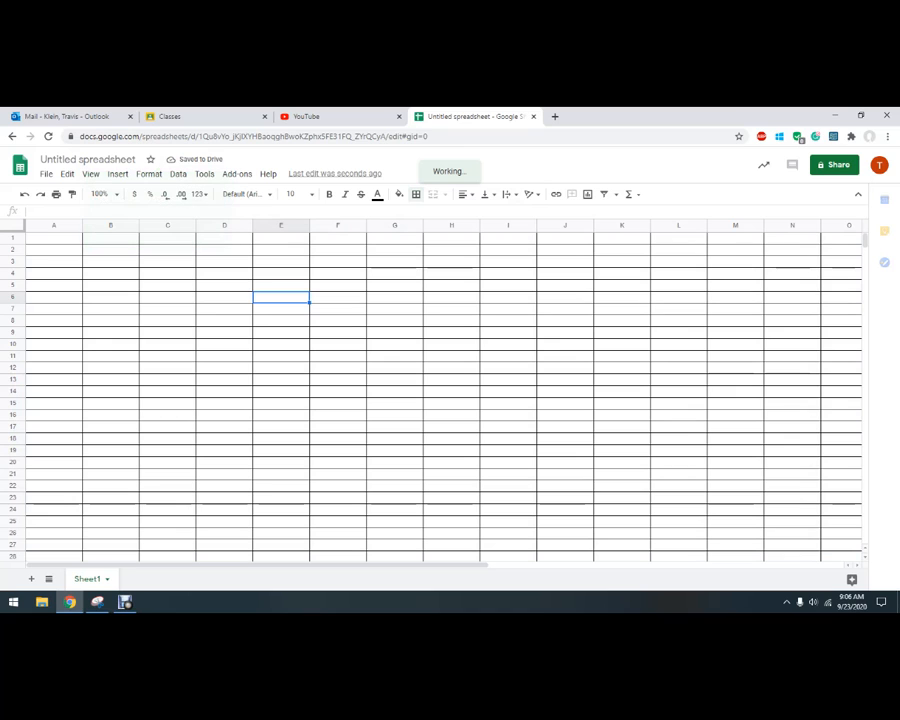
Step: Rename the sheet tab Sheet1 as "GDP and GDP per capita"
left_click(224, 415)
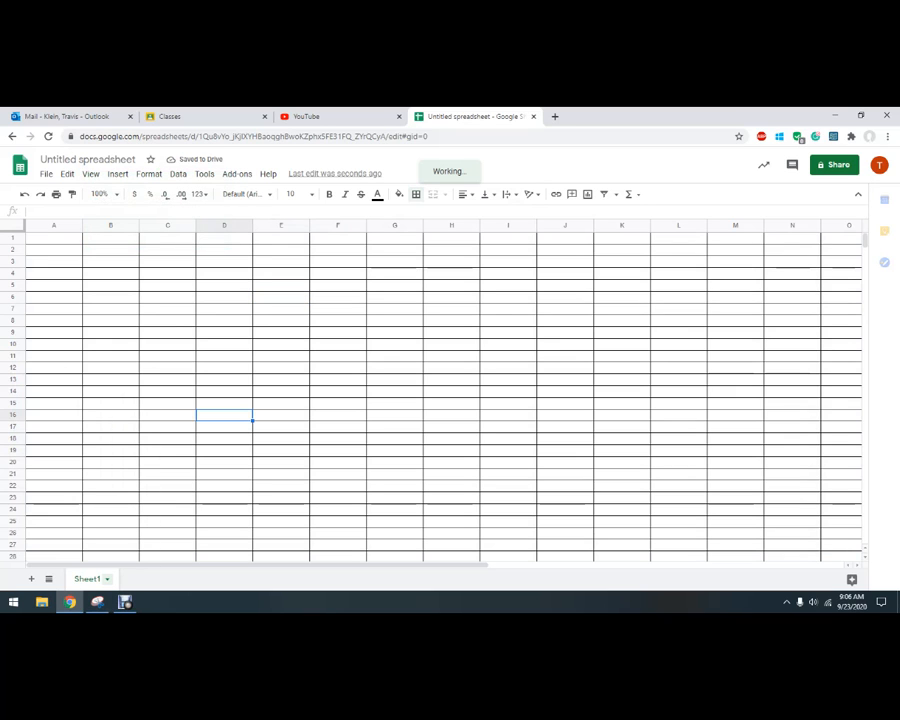
left_click(107, 579)
left_click(89, 437)
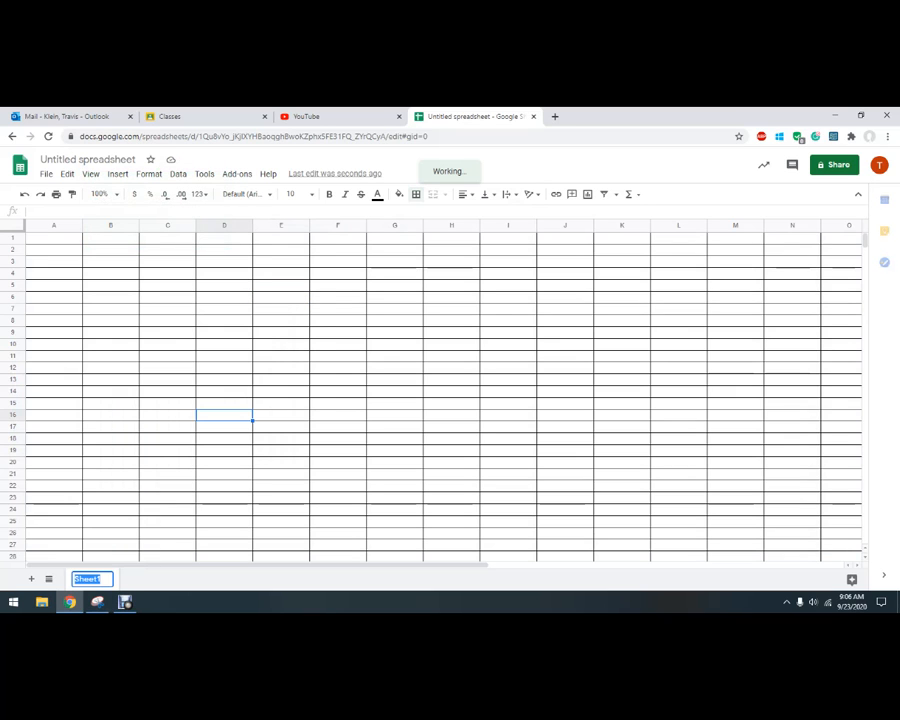
type("GDP")
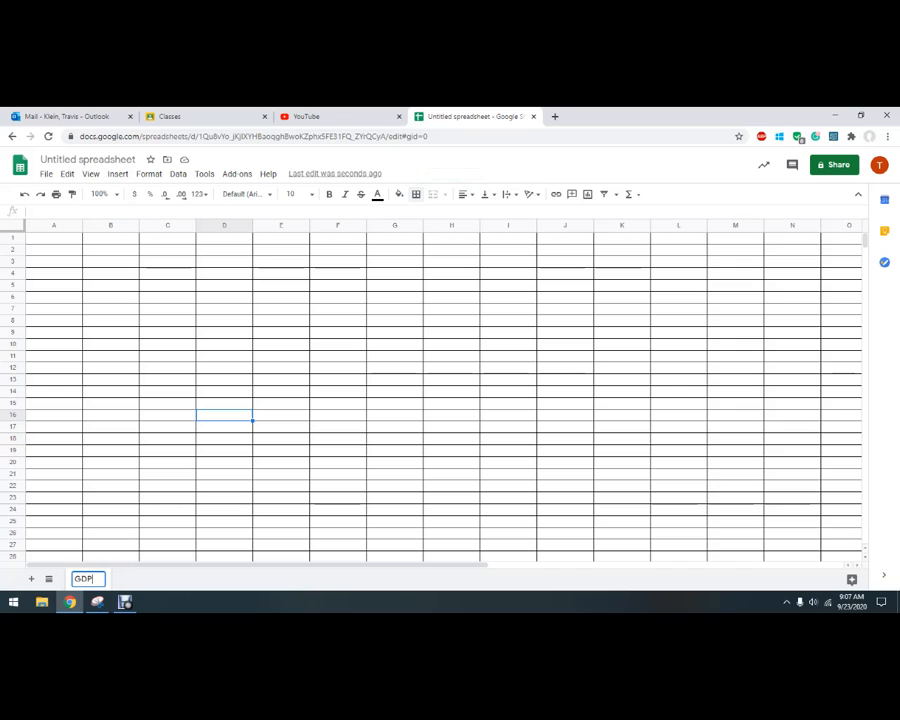
type(" and GDP ")
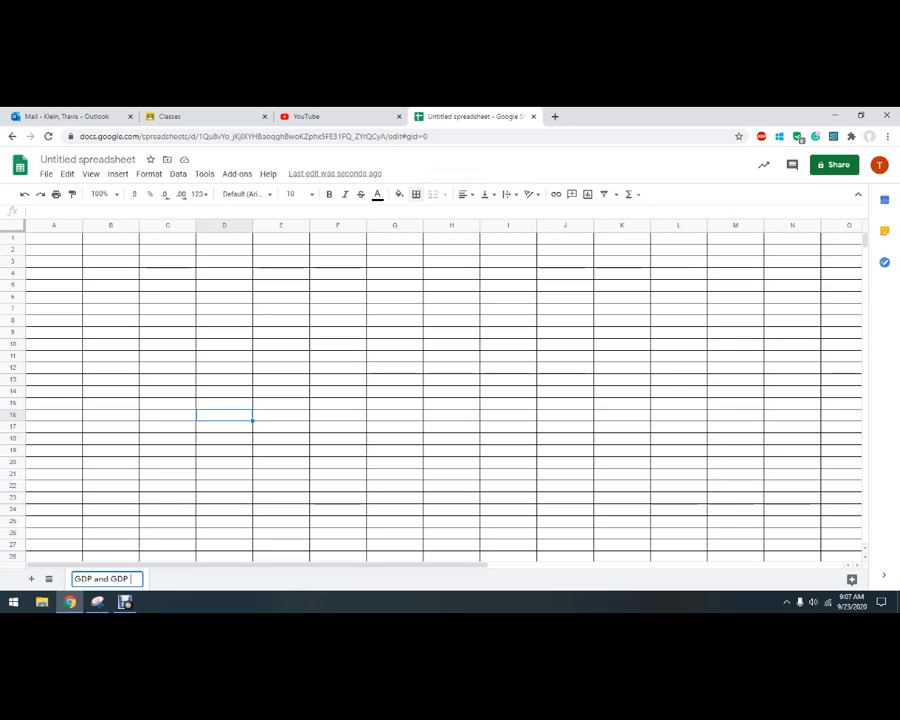
type("per capita")
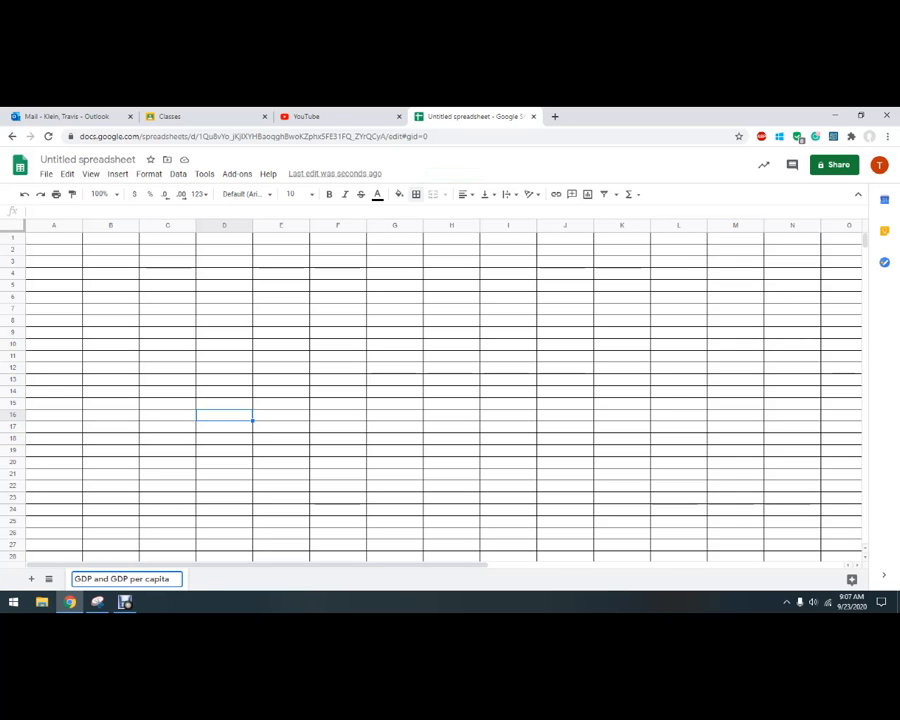
left_click(167, 450)
Step: Set the sheet zoom to 200% and narrow column A to roughly two thirds of its width
left_click(54, 250)
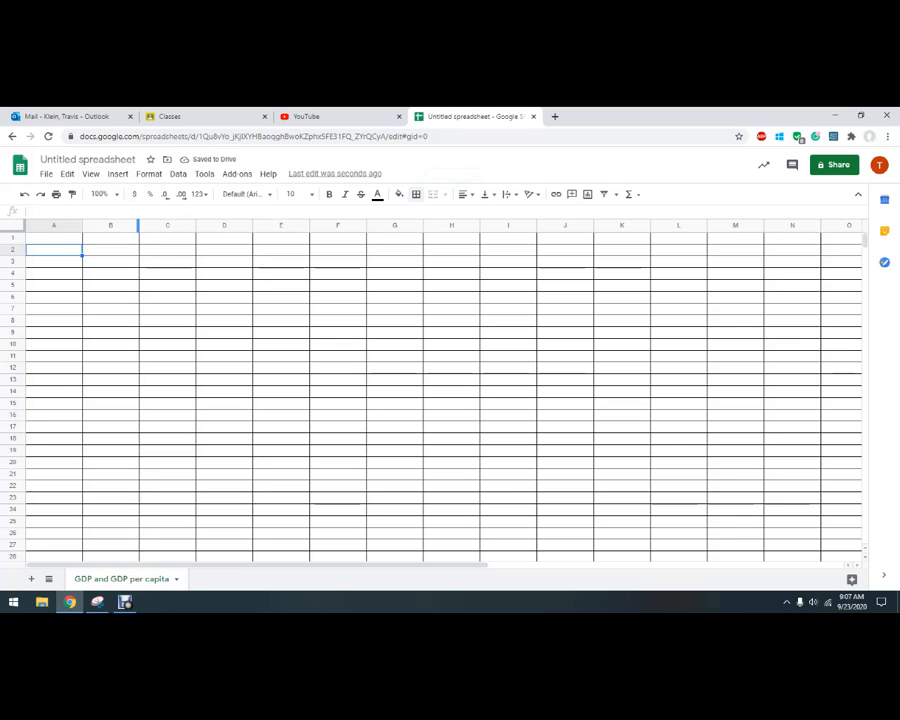
left_click(100, 194)
left_click(104, 321)
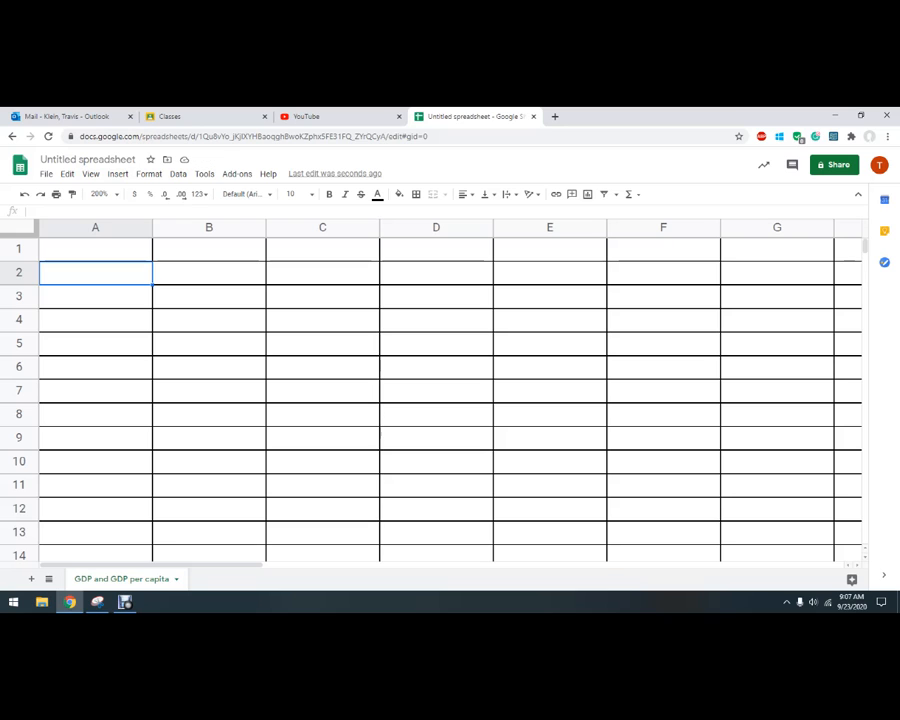
key("Right")
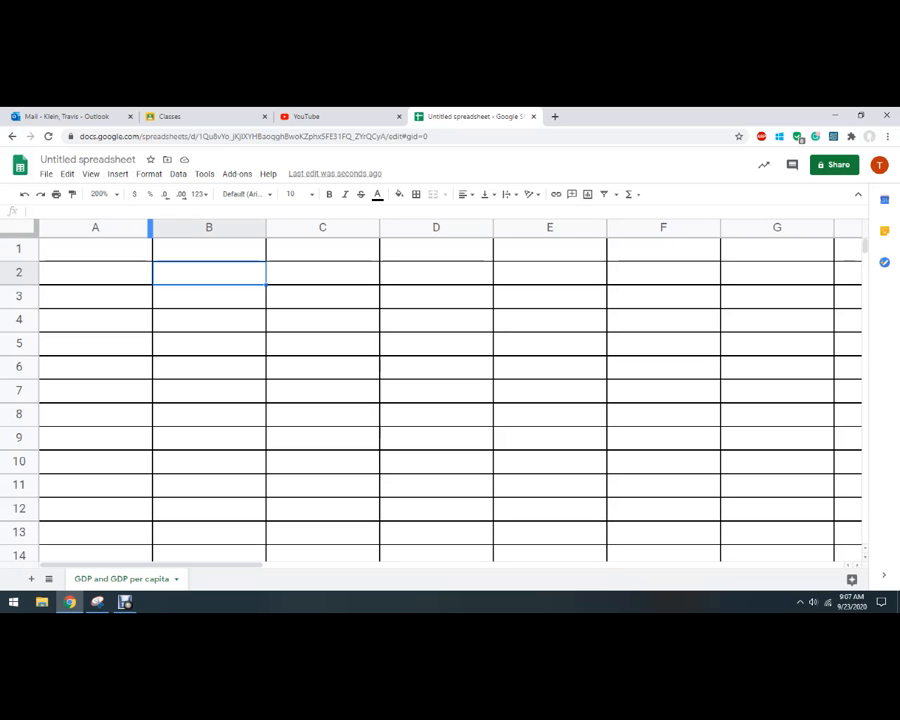
left_click_drag(151, 228, 111, 228)
Step: Enter 2018 in B1, with the row labels "Consumer Sp" in B2 and "Investment" in B3
left_click(168, 250)
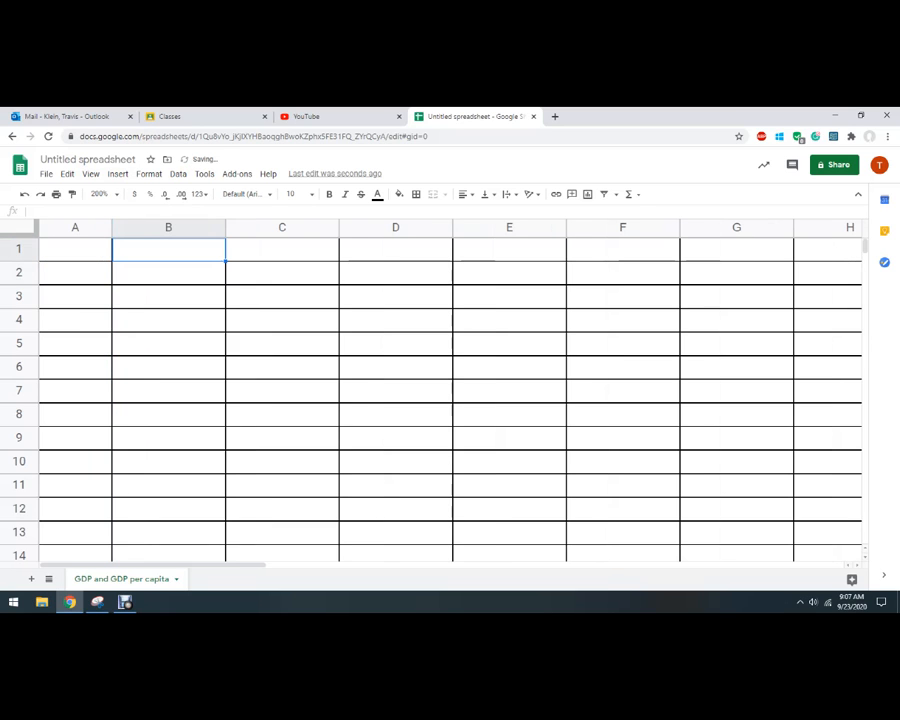
type("2018")
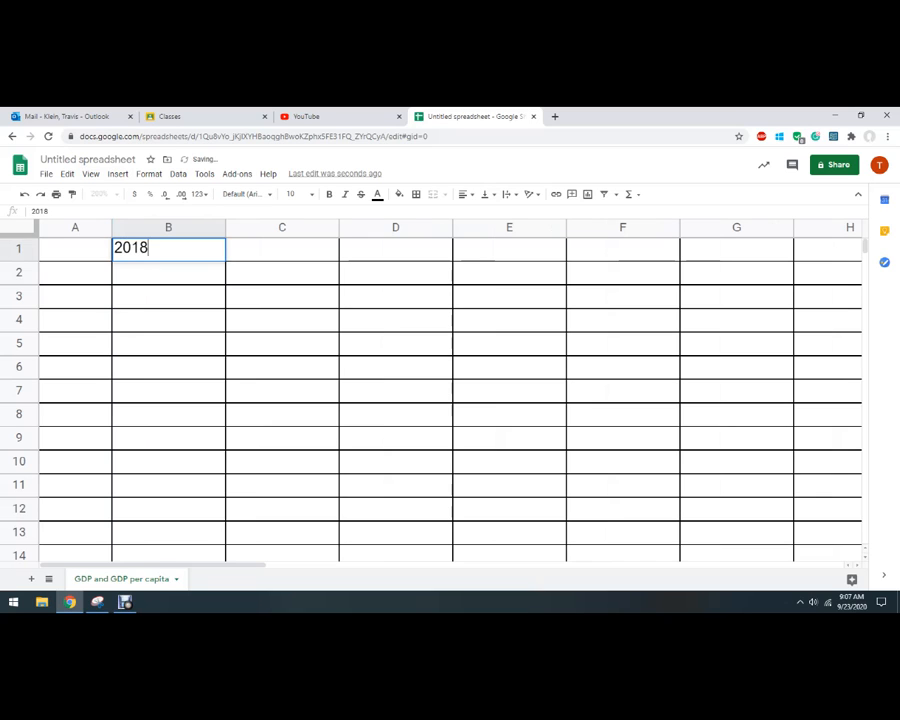
key("Return")
type("Con")
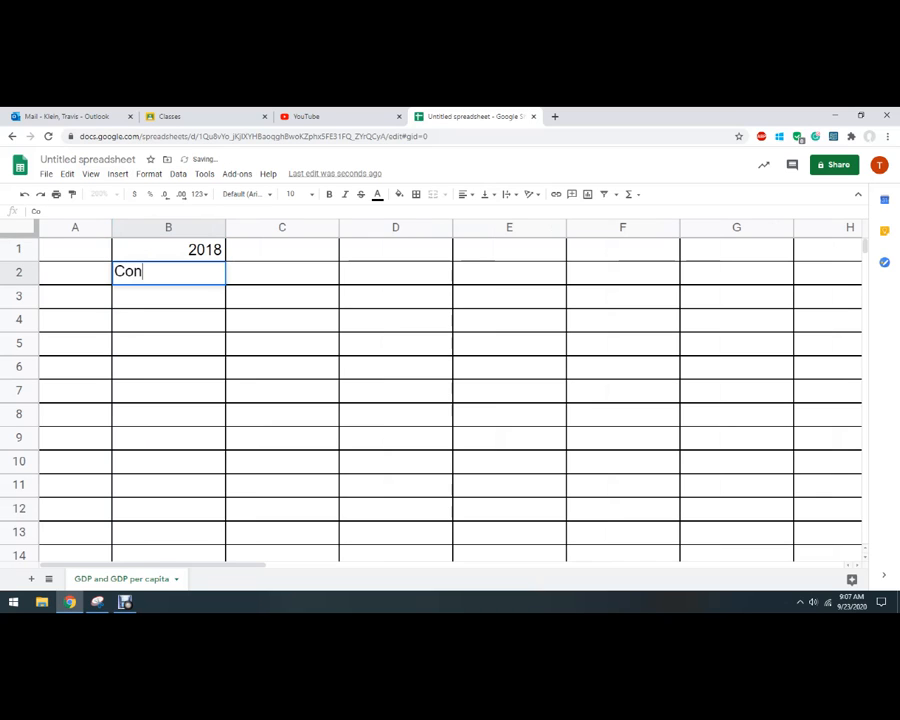
type("sumer Sp")
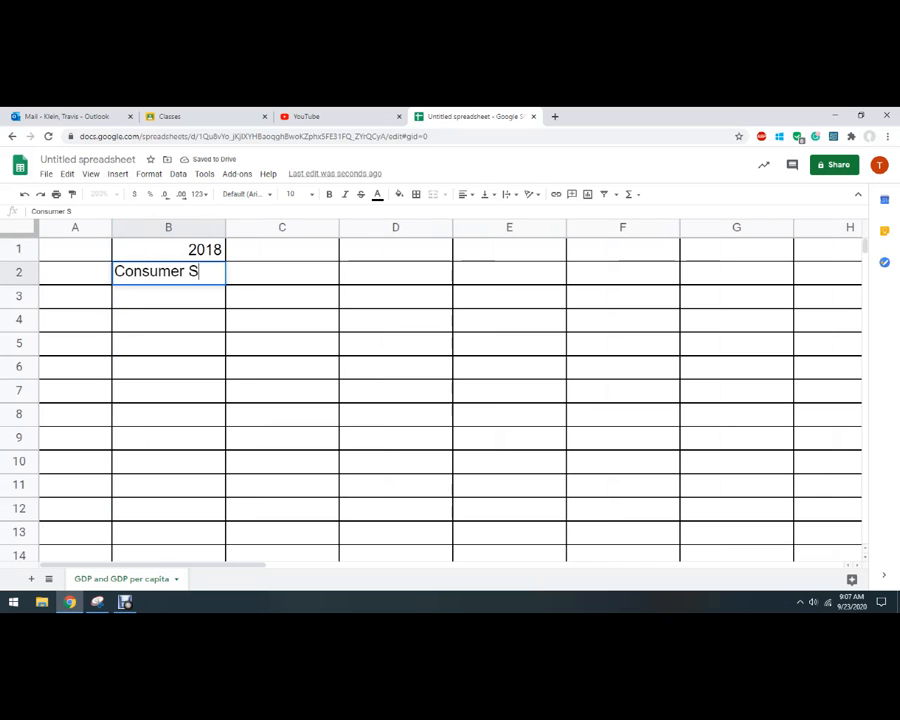
key("Return")
type("Invesm")
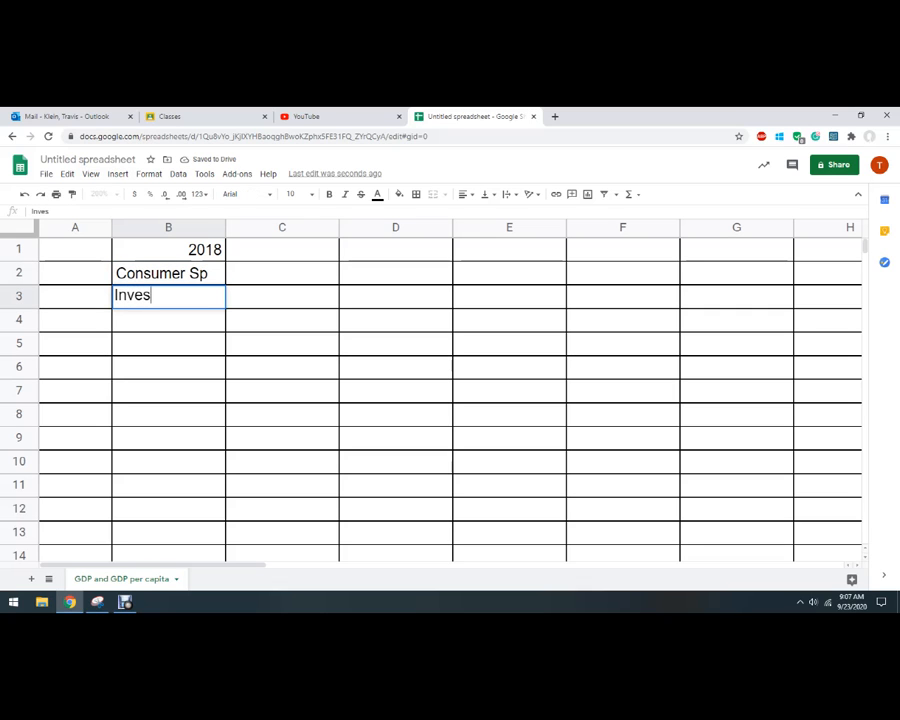
key("BackSpace")
type("tment")
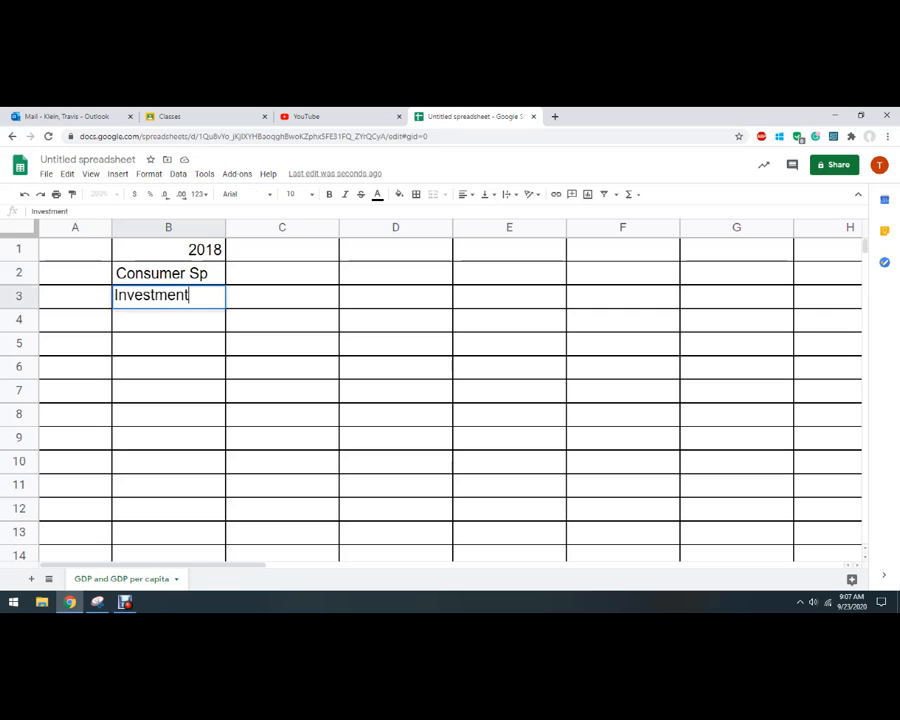
key("Return")
Step: Add the row labels "Gov. Sp" in B4, "Export Value" in B5 and "Import Value" in B6
type("Gov. Sp")
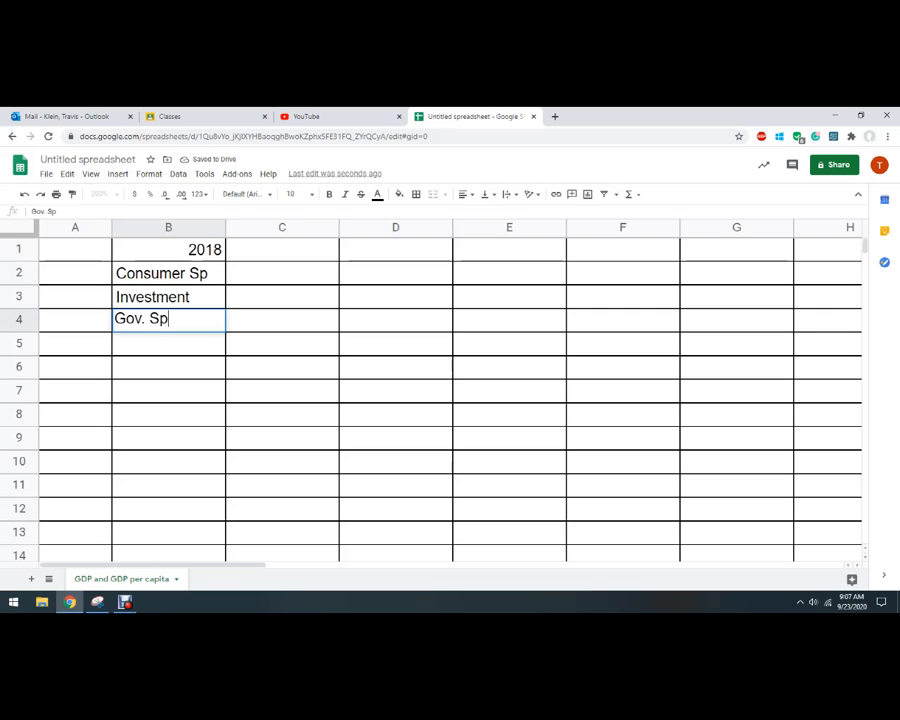
key("Return")
type("Export Value")
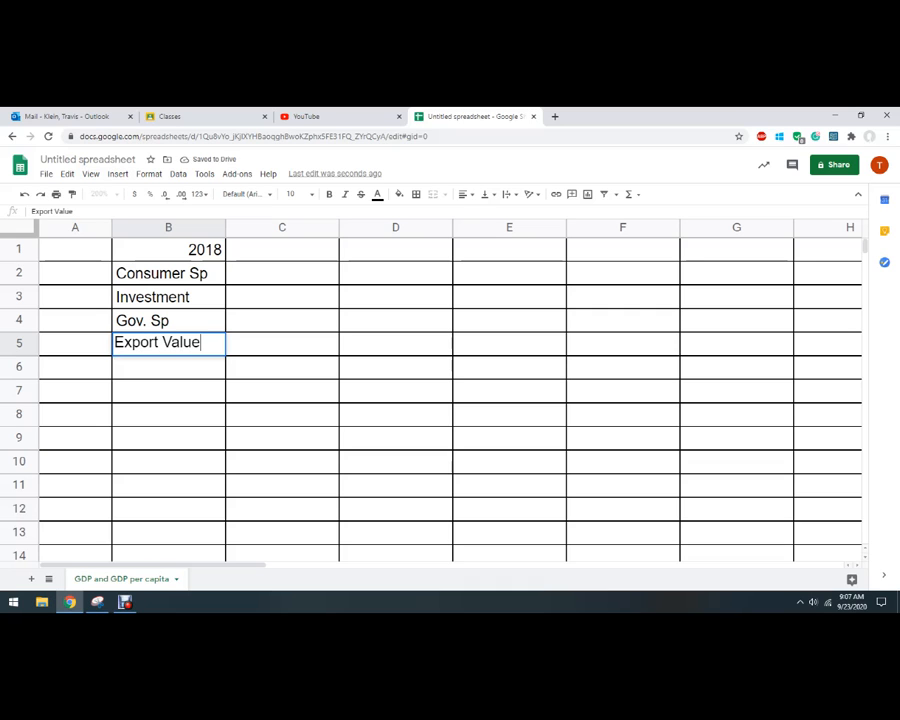
key("Return")
type("Impo")
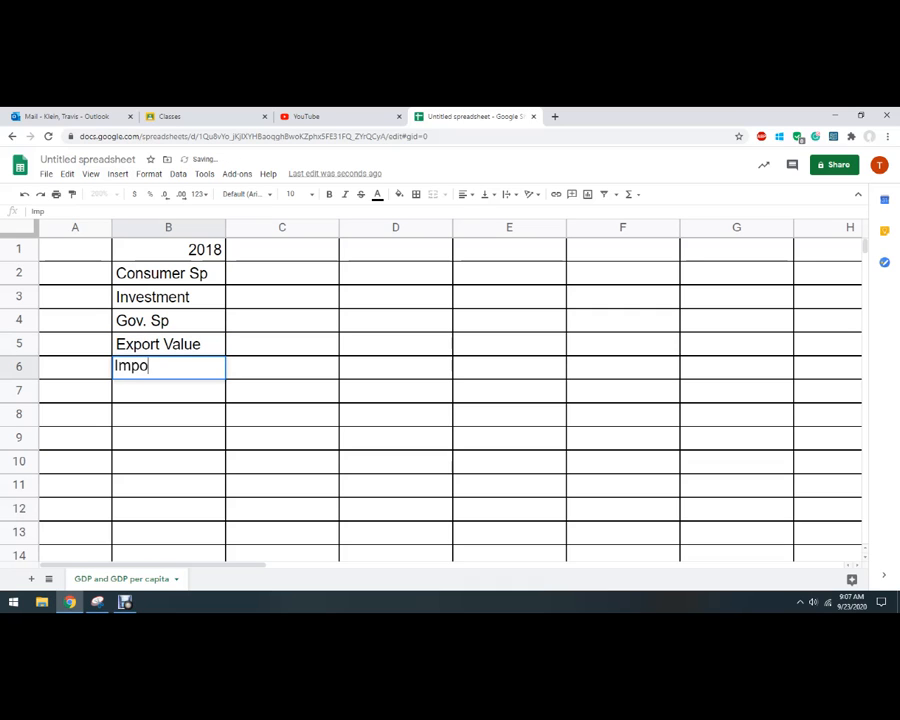
type("rt Value")
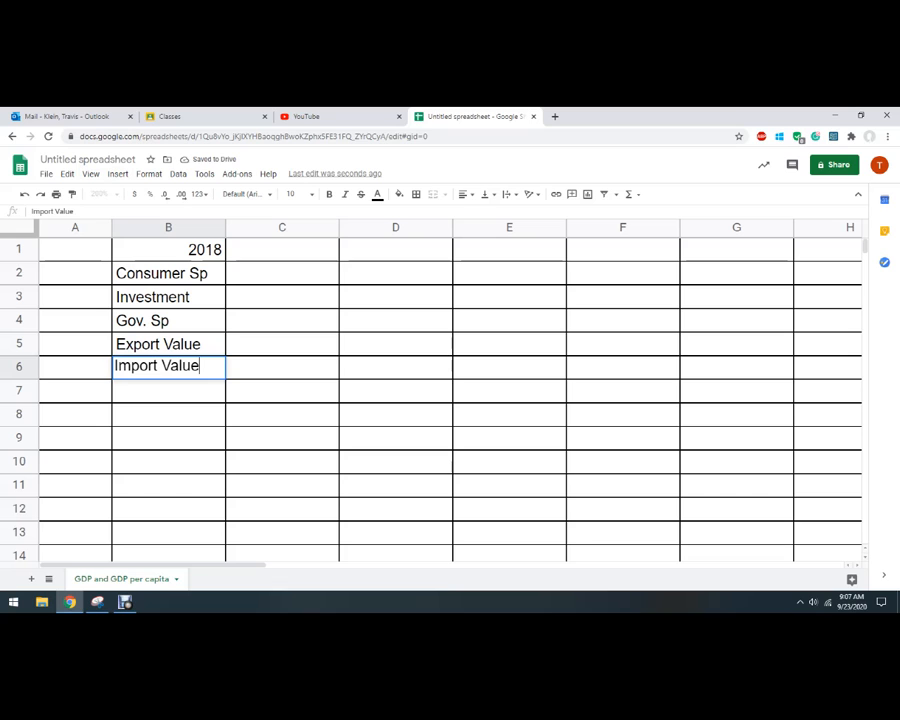
left_click(282, 390)
Step: Enter 120 as the Consumer Sp value in C2 and head the column with "in billions" in C1
left_click(282, 320)
left_click(282, 273)
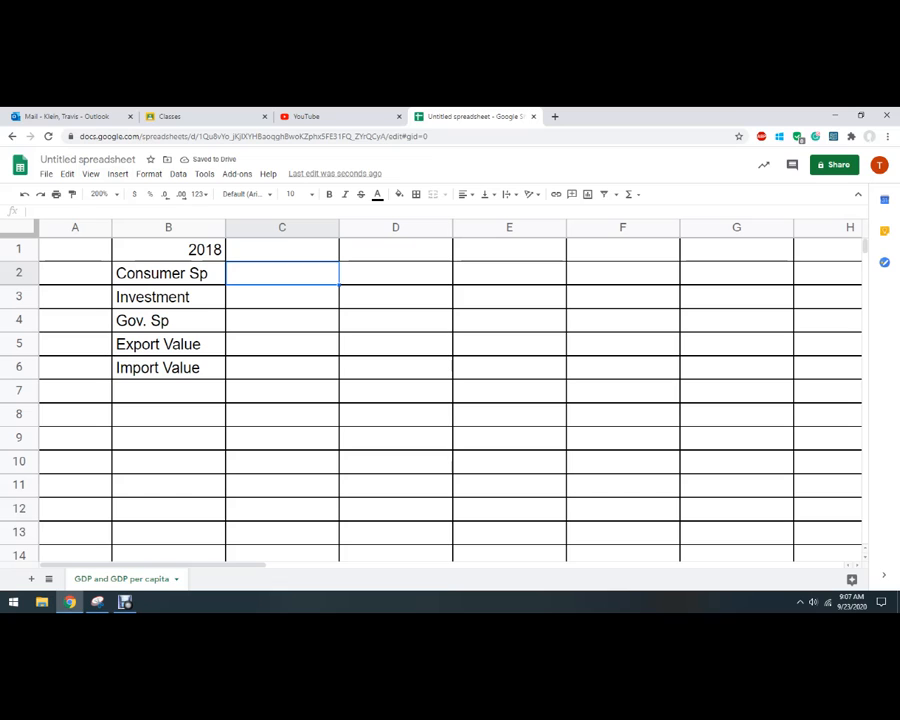
type("120")
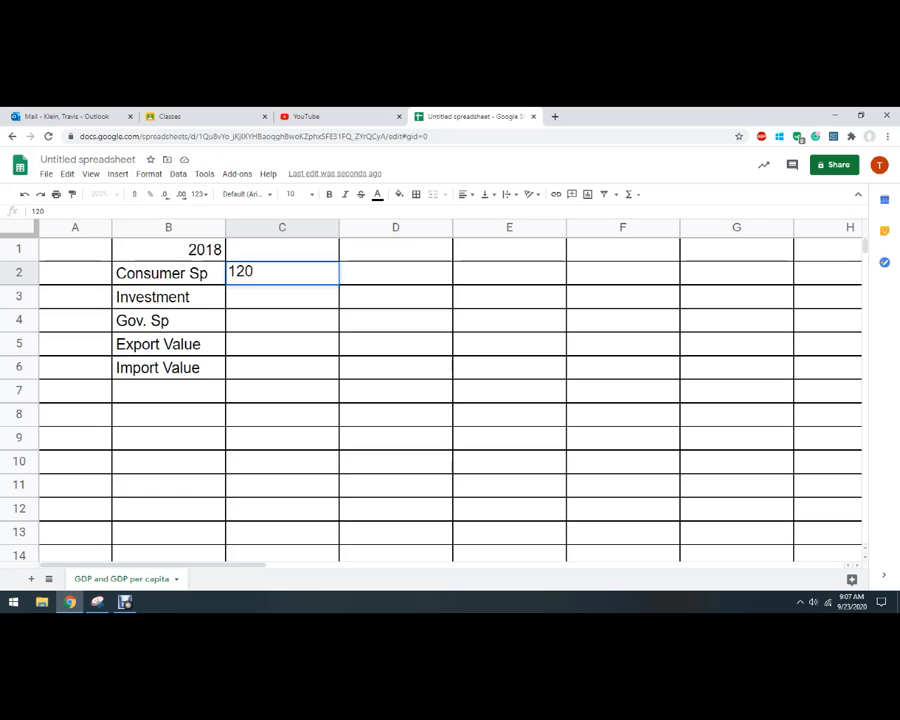
left_click(282, 249)
type("in billions")
key("Return")
Step: Fill C3 to C6 with 20 for Investment, 50 for Gov. Sp, 10 for Export Value and 15 for Import Value
left_click(282, 296)
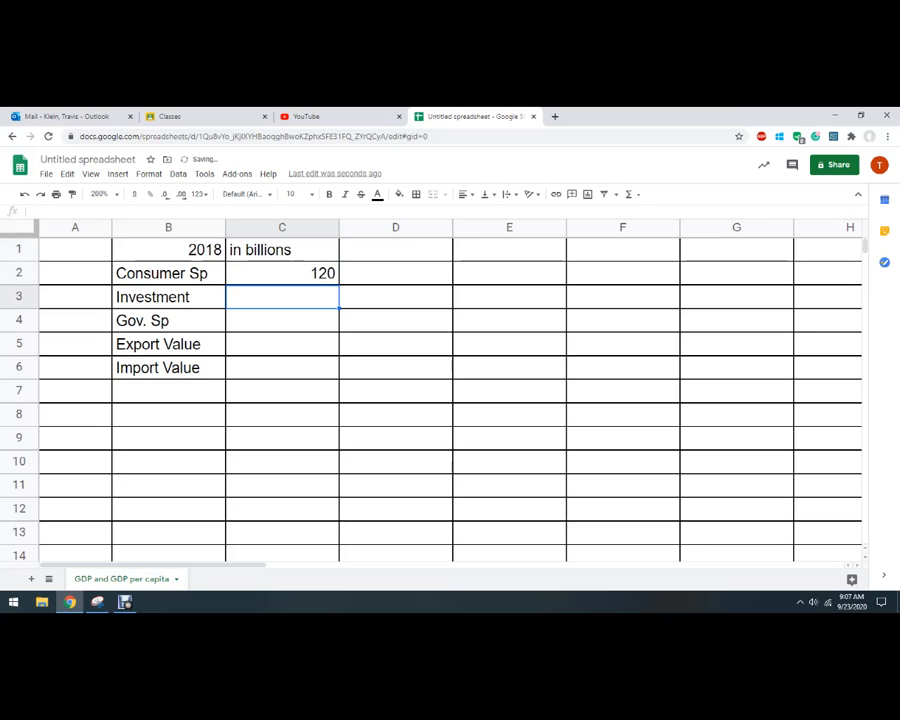
type("20")
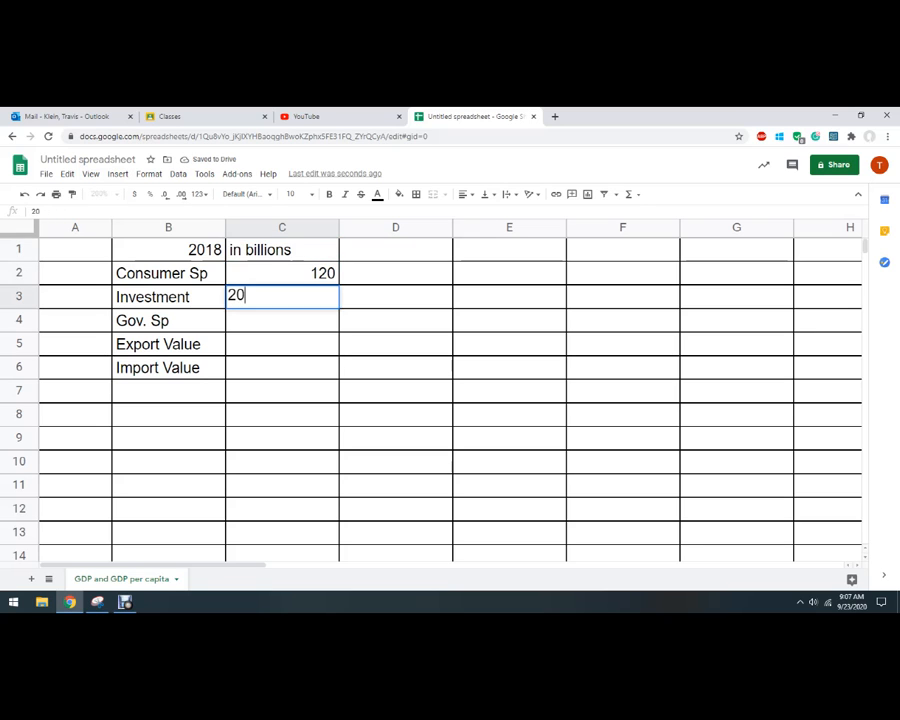
key("Return")
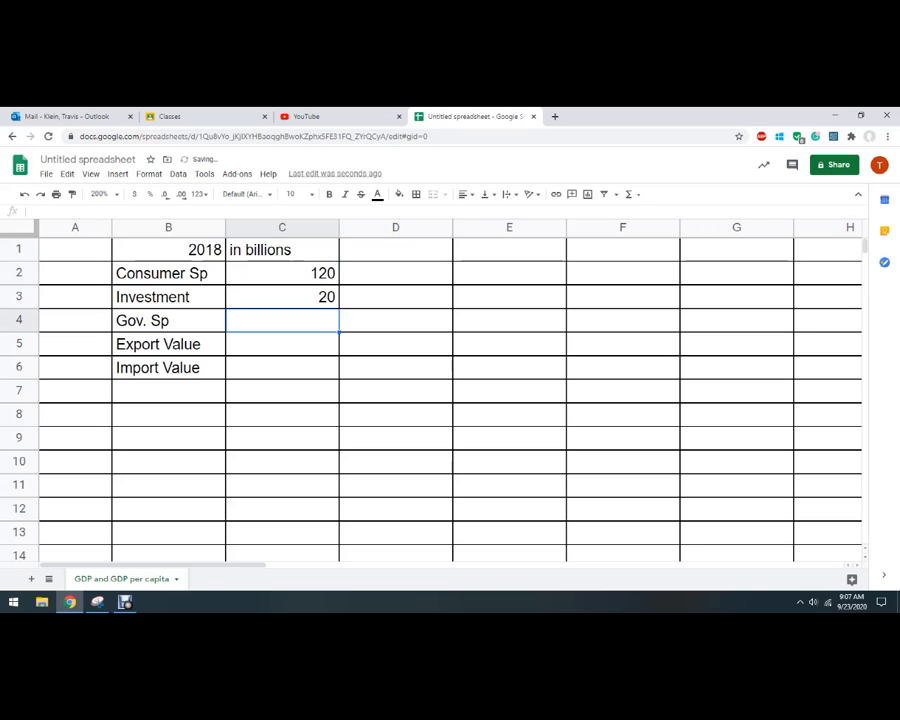
type("50")
key("Return")
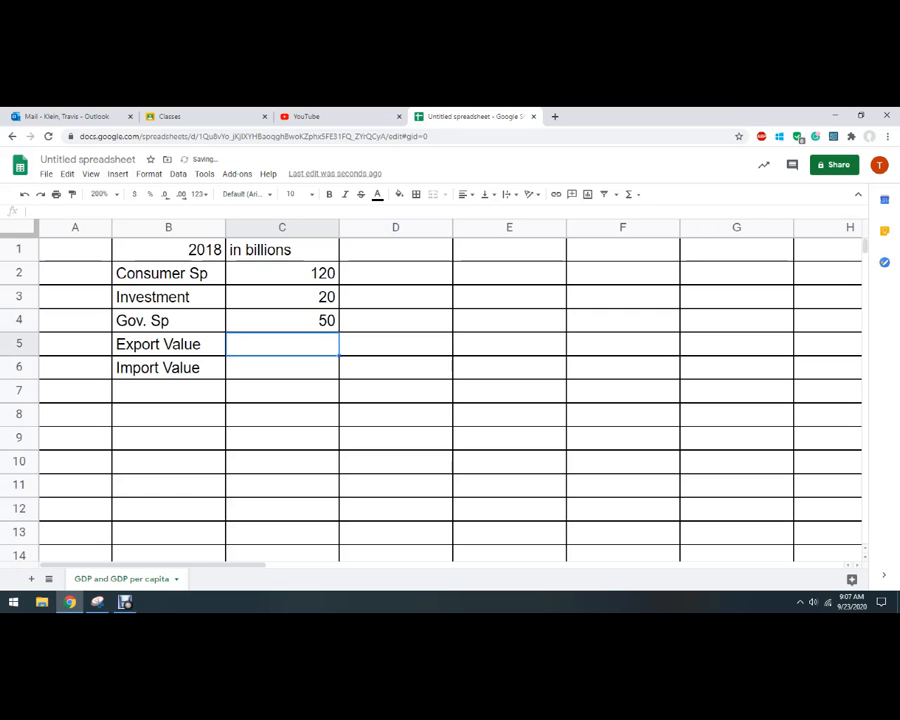
type("10")
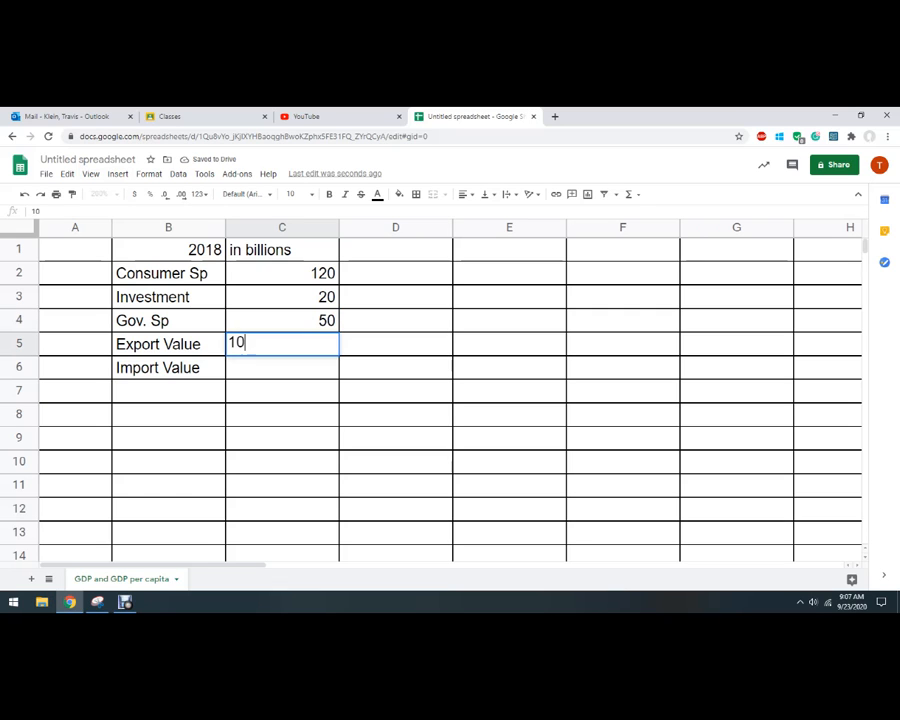
key("Return")
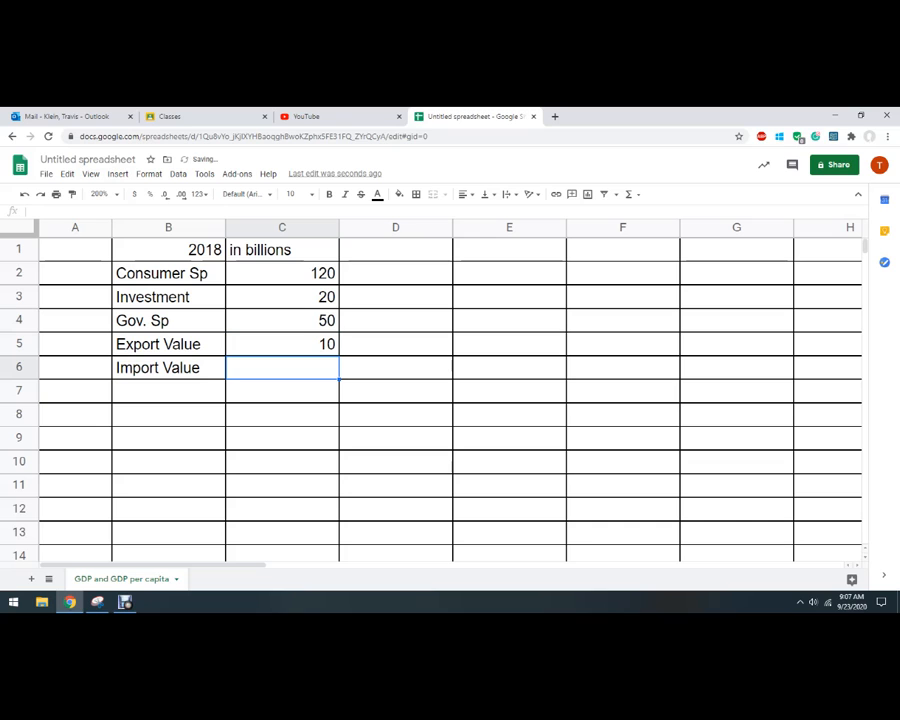
type("15")
key("Return")
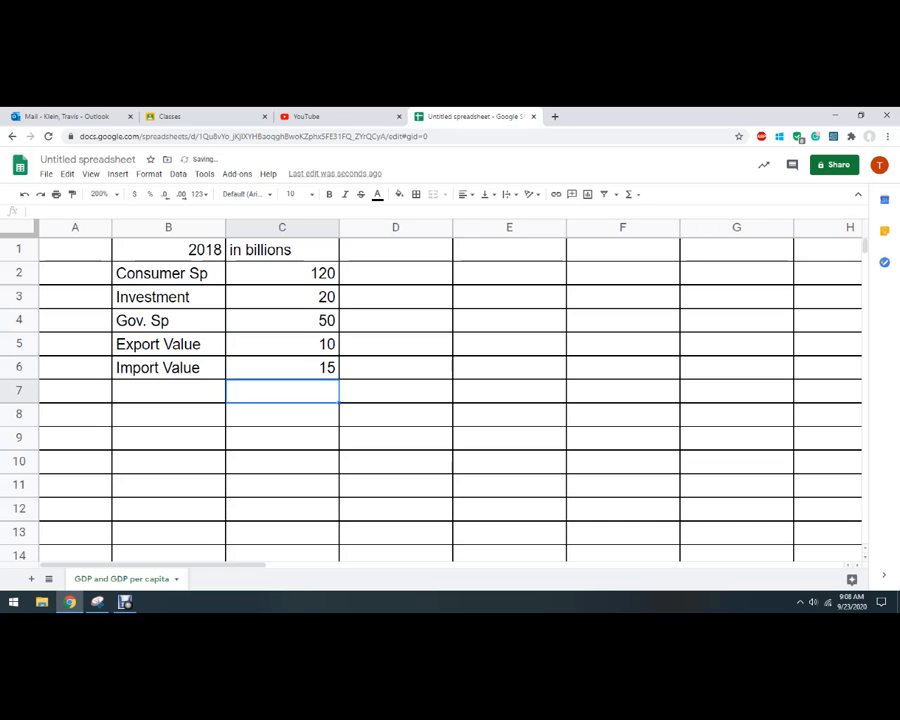
Step: Label B8 "Nominal GDP", leaving an empty row below the Import Value entry
left_click(168, 414)
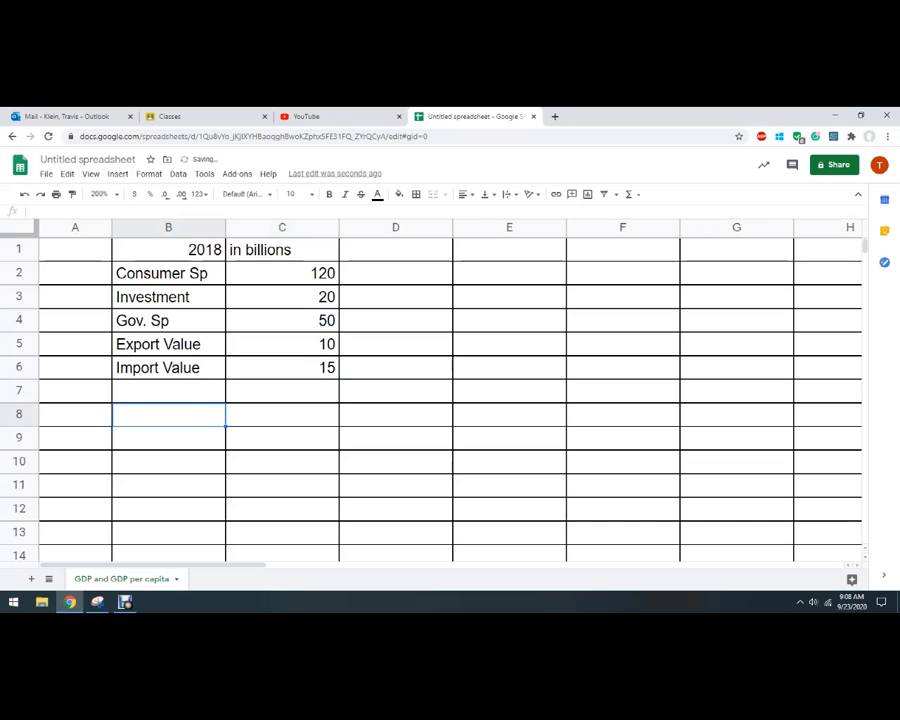
type("Nominal GDP")
key("Tab")
type("=")
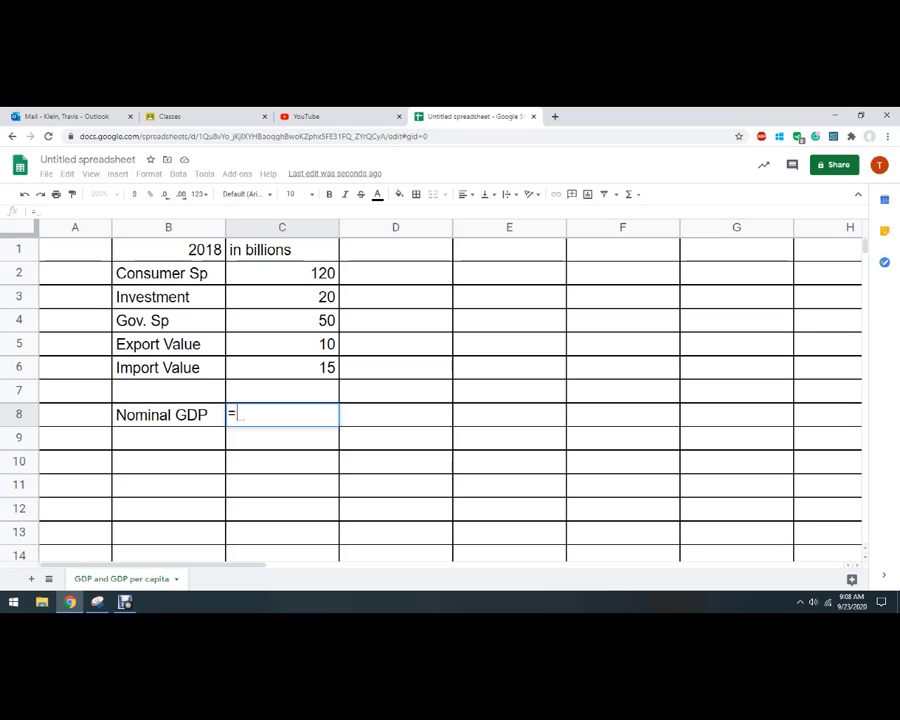
left_click(282, 273)
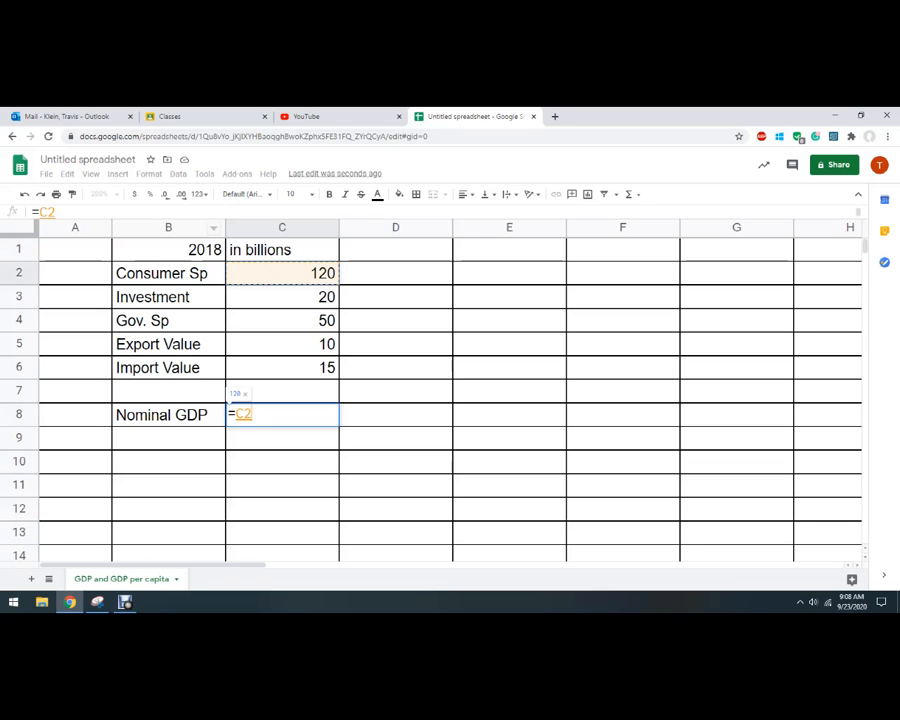
type("+")
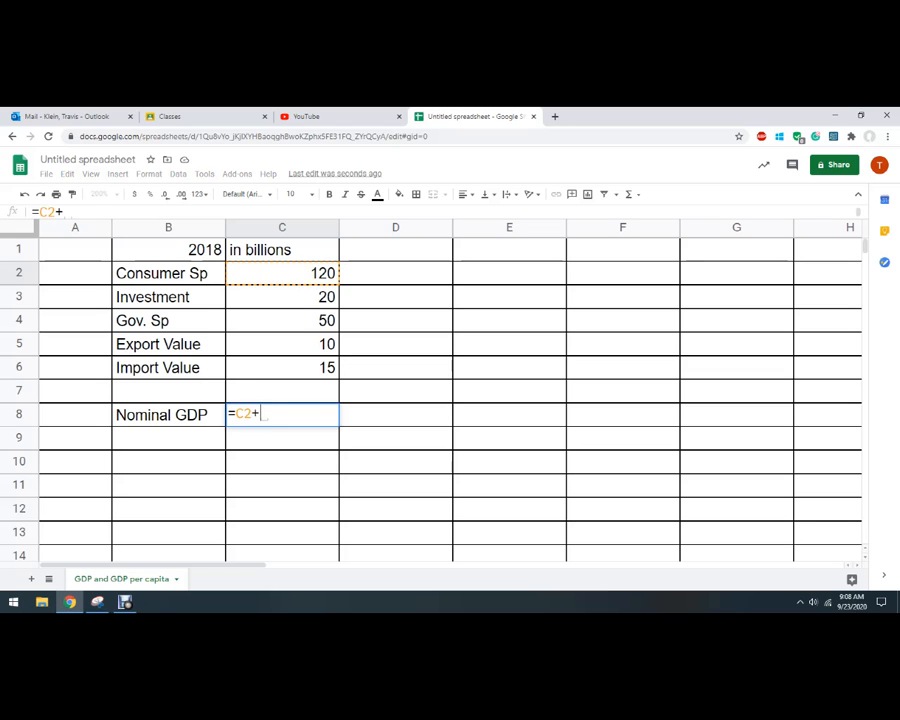
key("Escape")
Step: Write the reference formula "GDP = C+I+G+(Ex-Im)" as text in D1
left_click(396, 250)
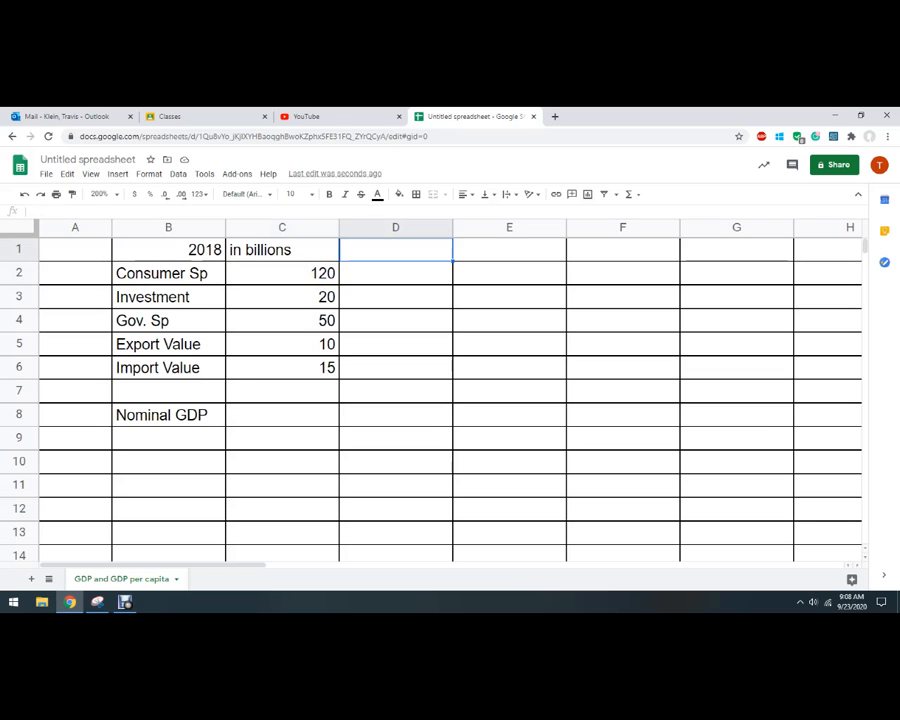
type("GDP ")
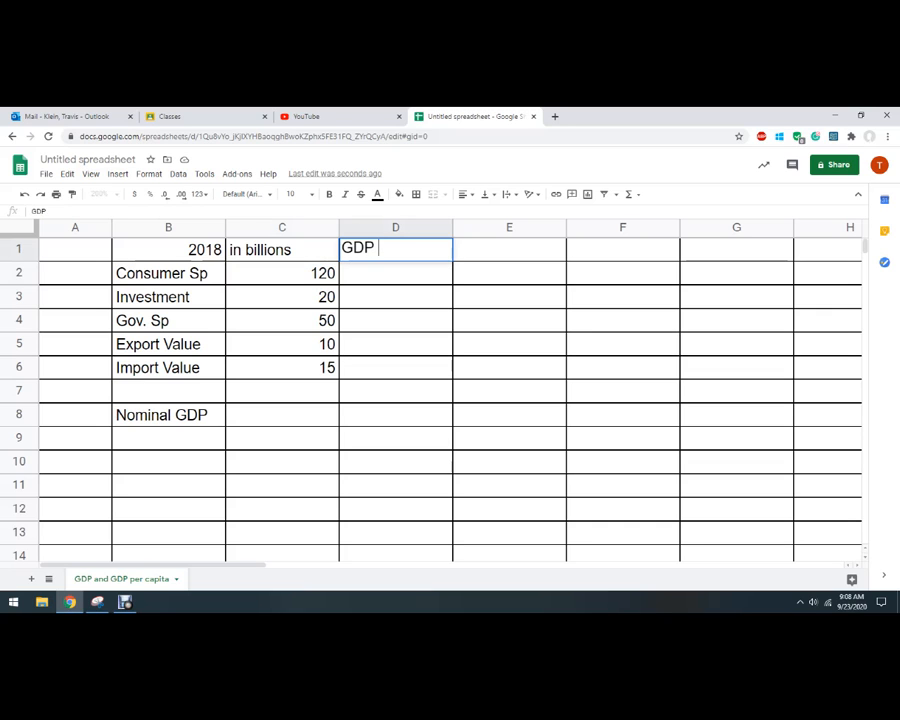
type("= C+I+G+EX")
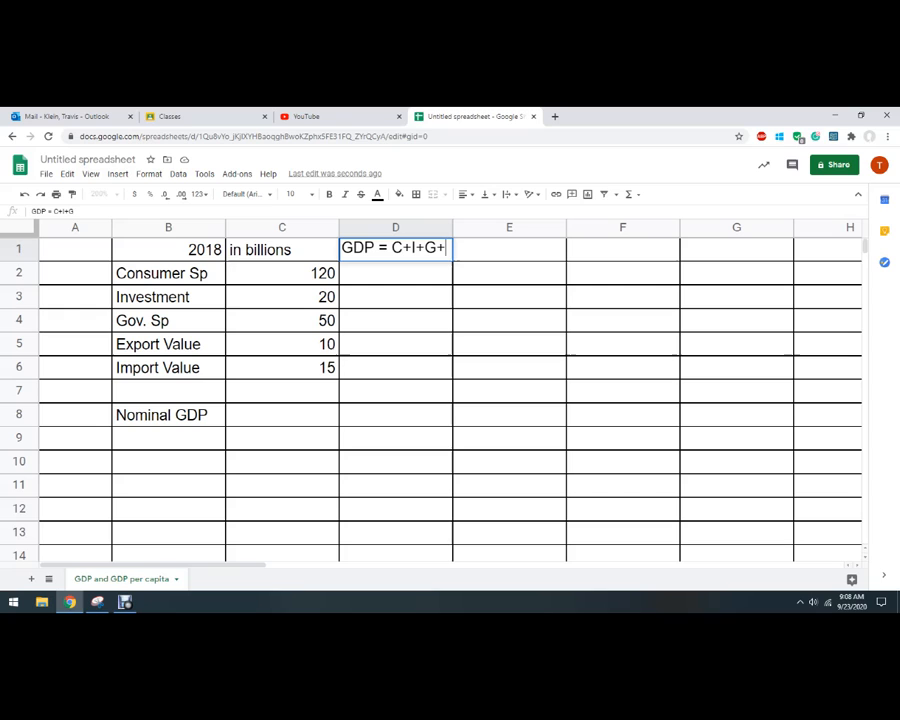
key("BackSpace")
key("BackSpace")
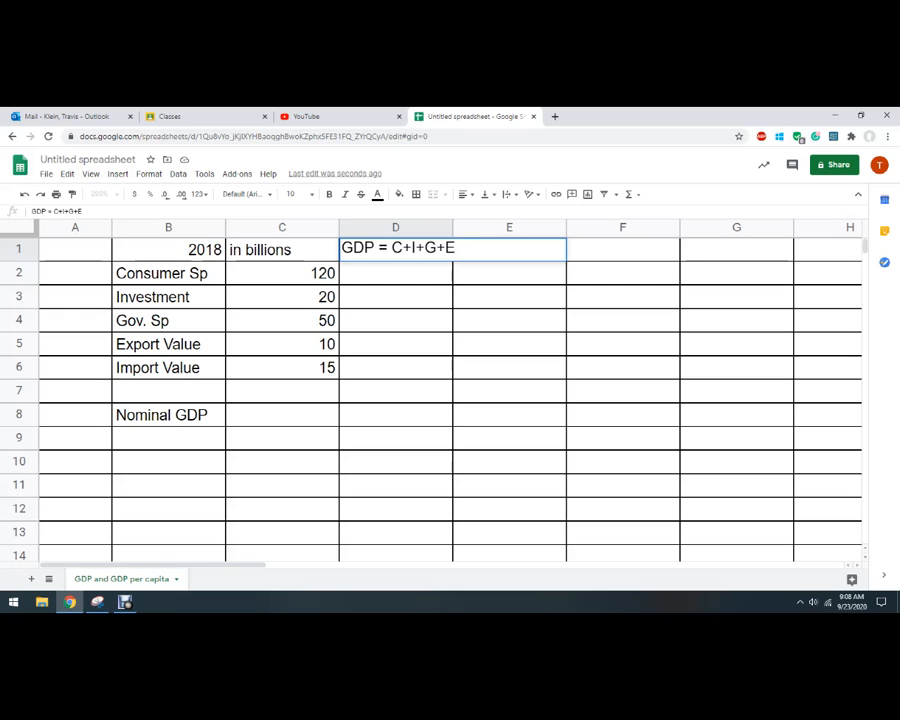
type("(EX")
key("BackSpace")
type("x-Im")
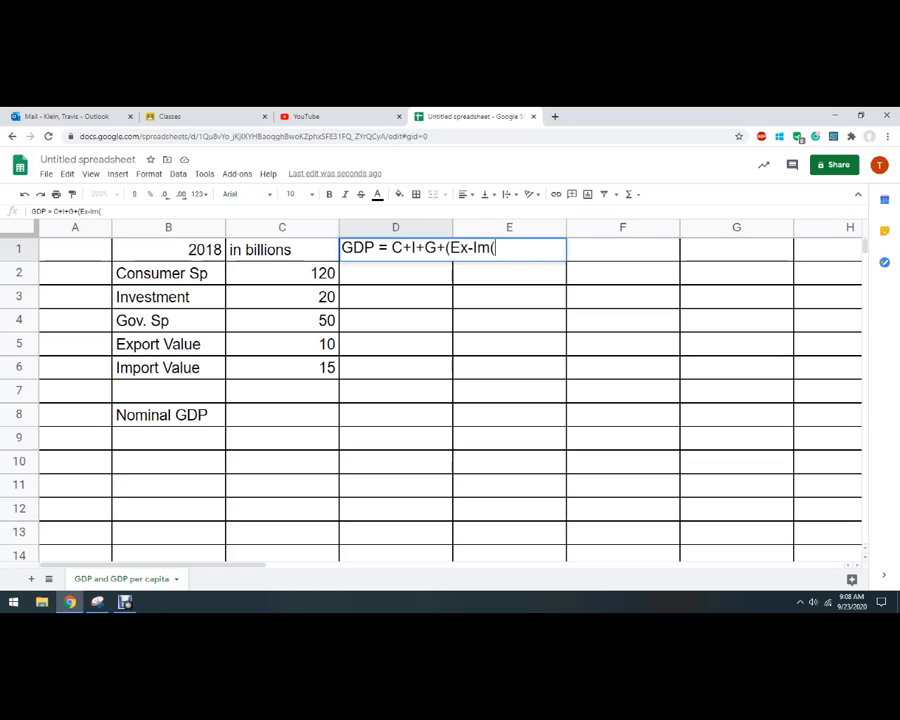
type(")")
key("Return")
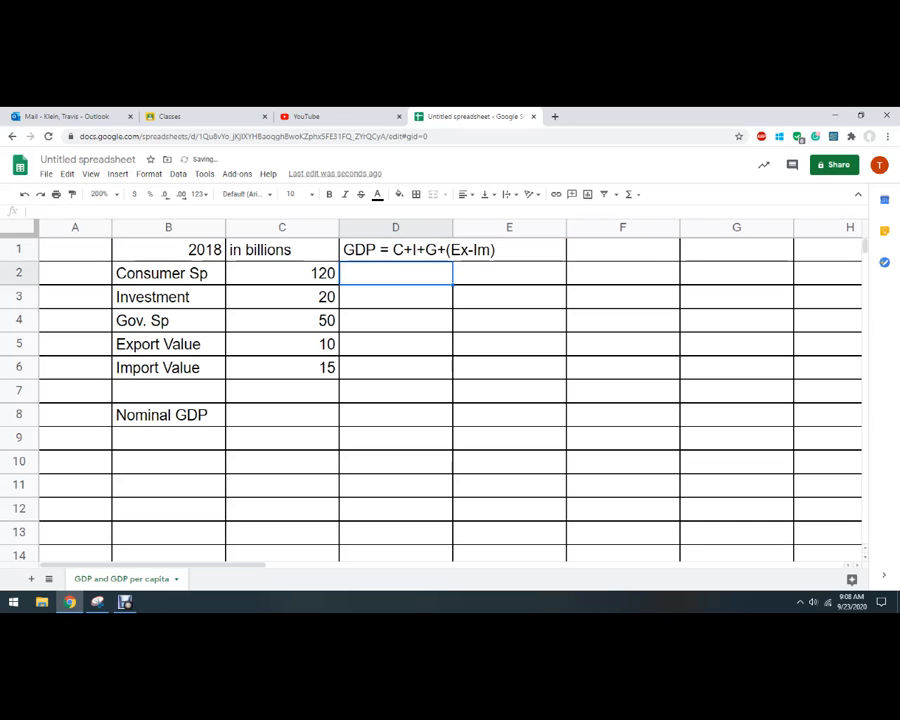
Step: Build the Nominal GDP formula =C2+C3+C4+C5-C6 in C8 from the component cells
left_click(282, 415)
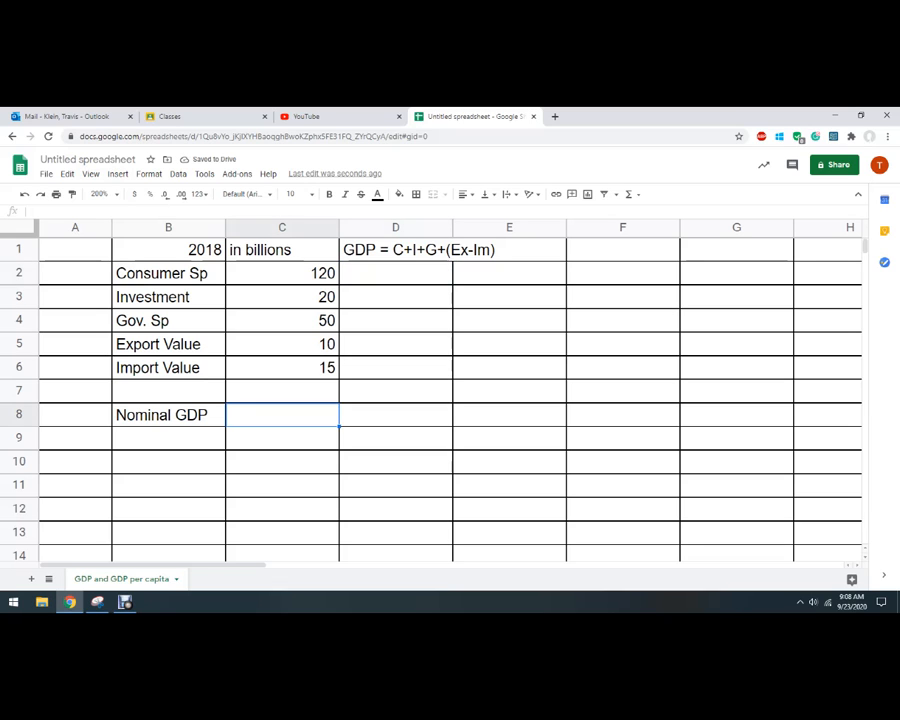
type("=")
left_click(282, 273)
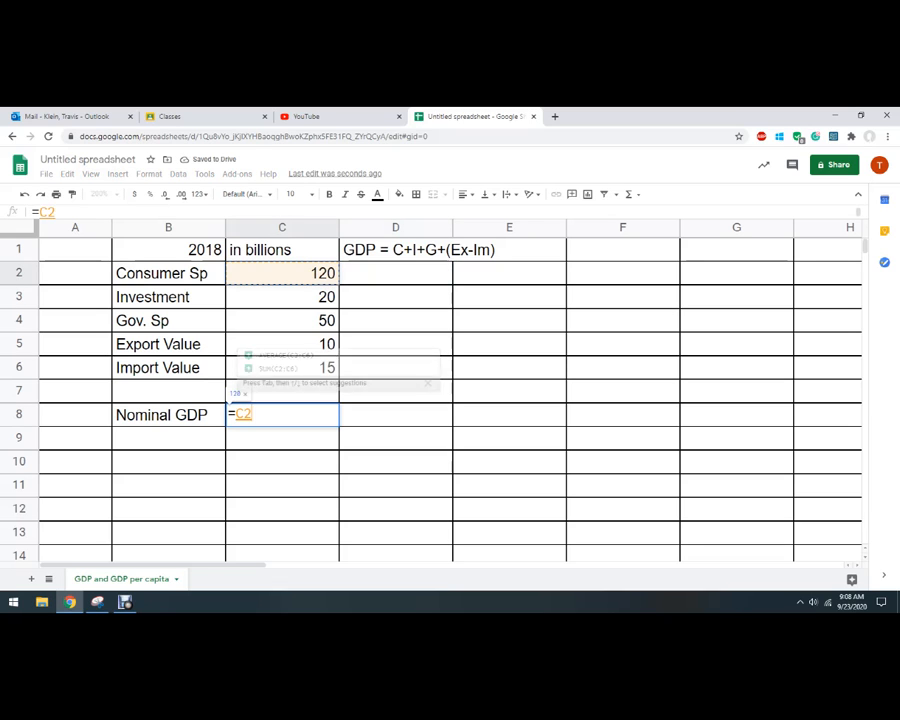
type("+")
left_click(282, 297)
type("+")
left_click(282, 320)
type("+")
left_click(282, 344)
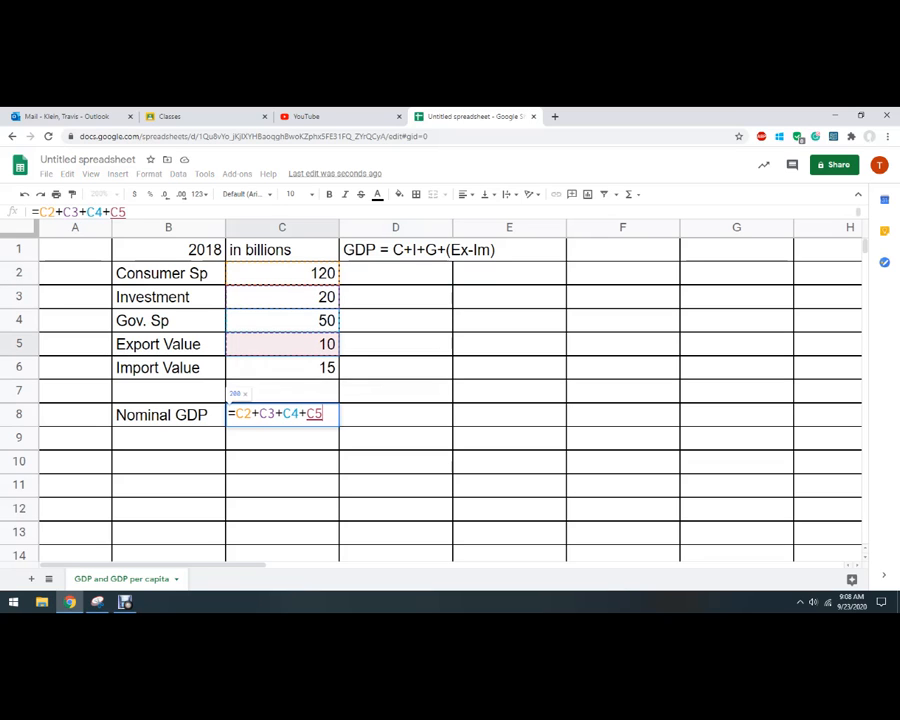
type("-")
left_click(282, 368)
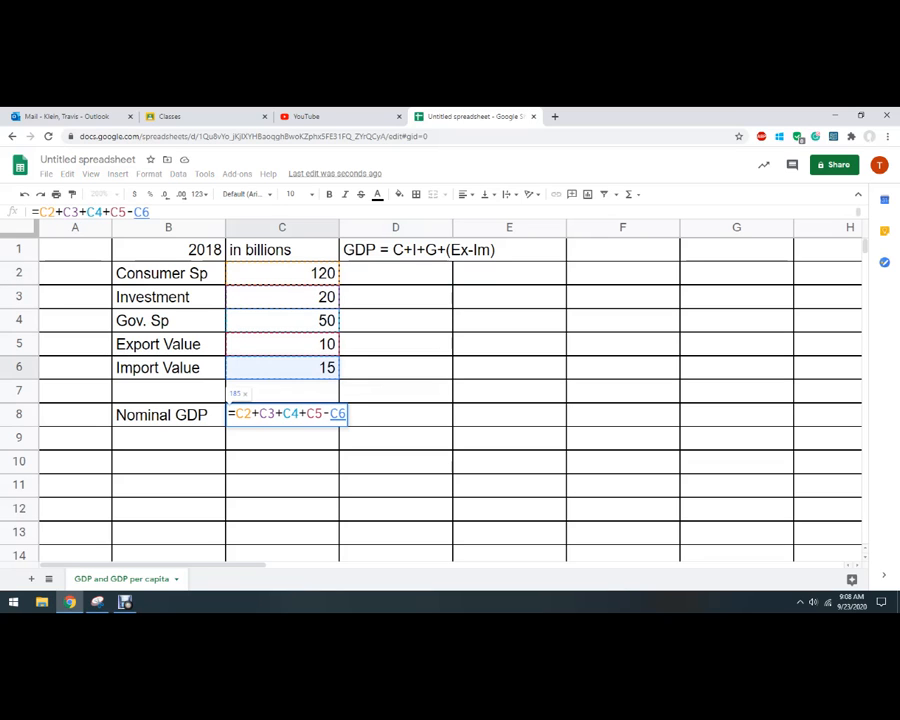
Step: Enclose C5-C6 in parentheses so the C8 formula reads =C2+C3+C4+(C5-C6), and commit it
left_click(307, 414)
type("(")
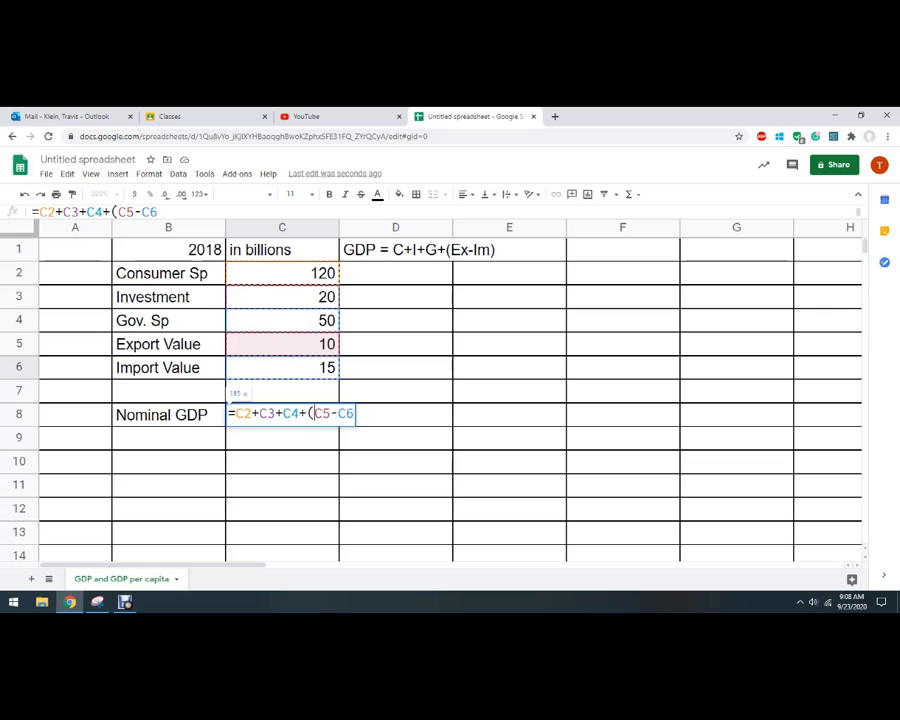
key("End")
type(")")
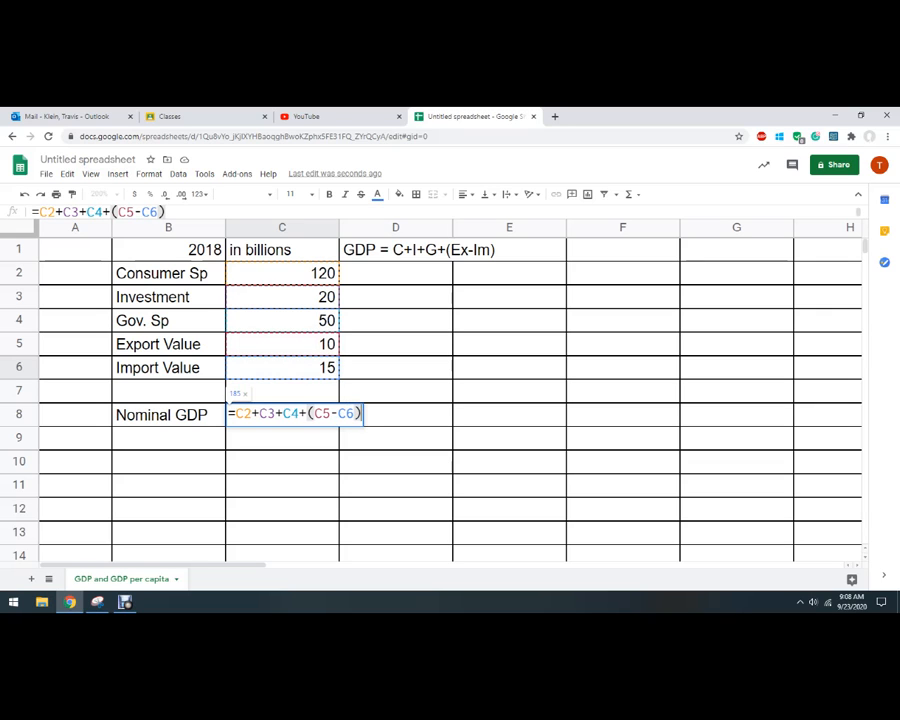
key("Return")
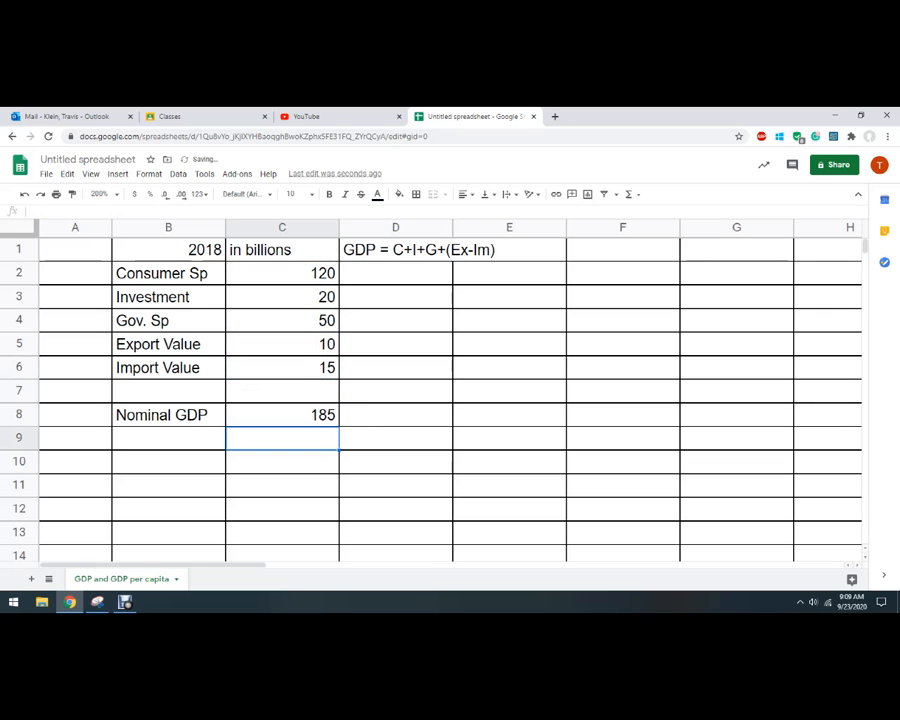
left_click(282, 415)
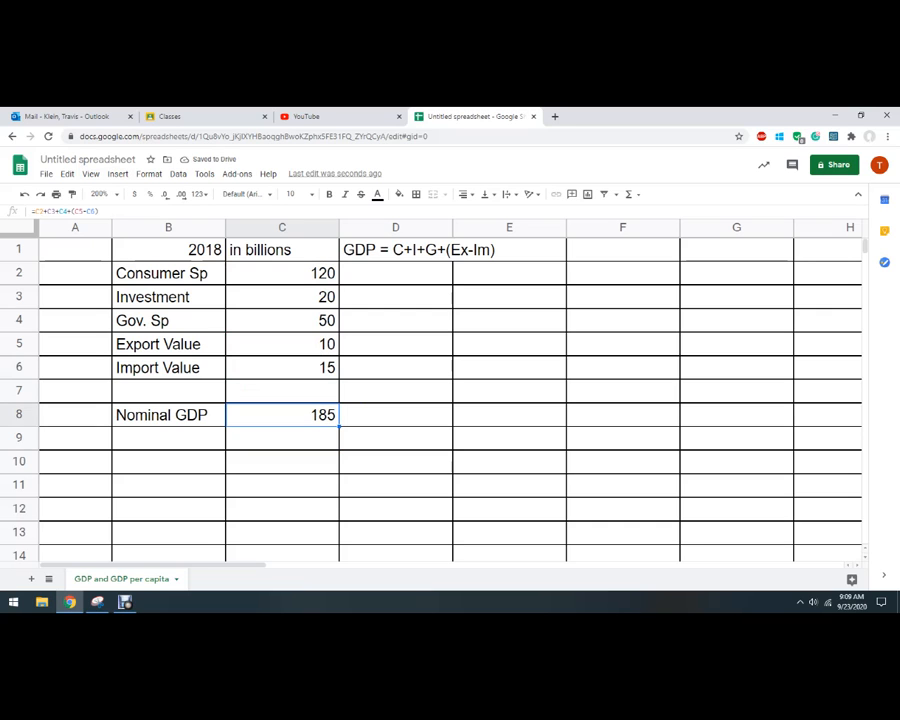
Step: Add a "Population" row in B9 with the value 0.1 in C9, and label B10 "GDP per capita"
left_click(168, 438)
type("Population")
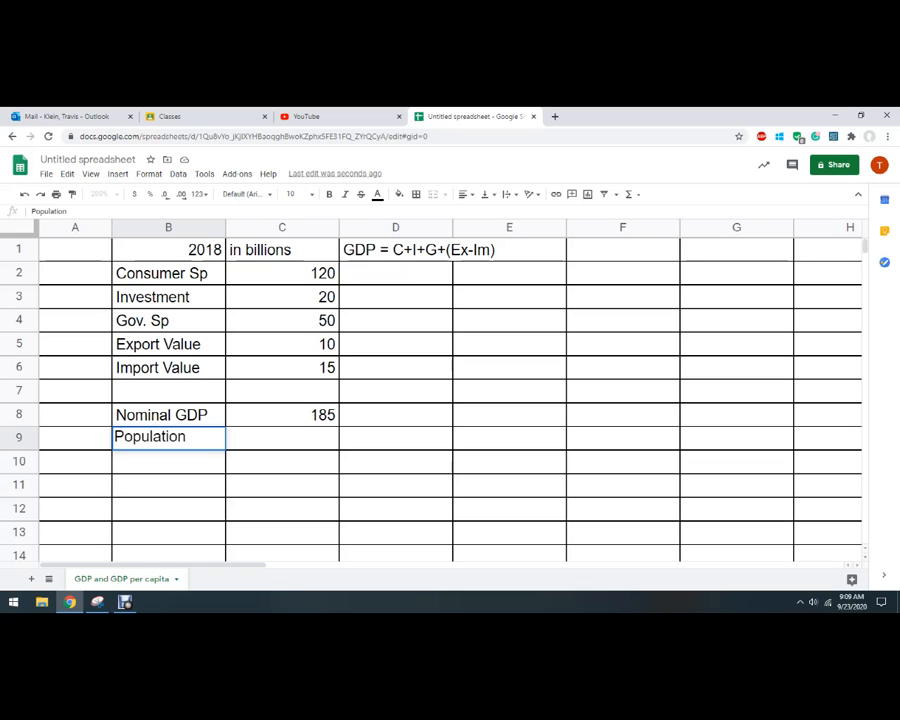
key("Tab")
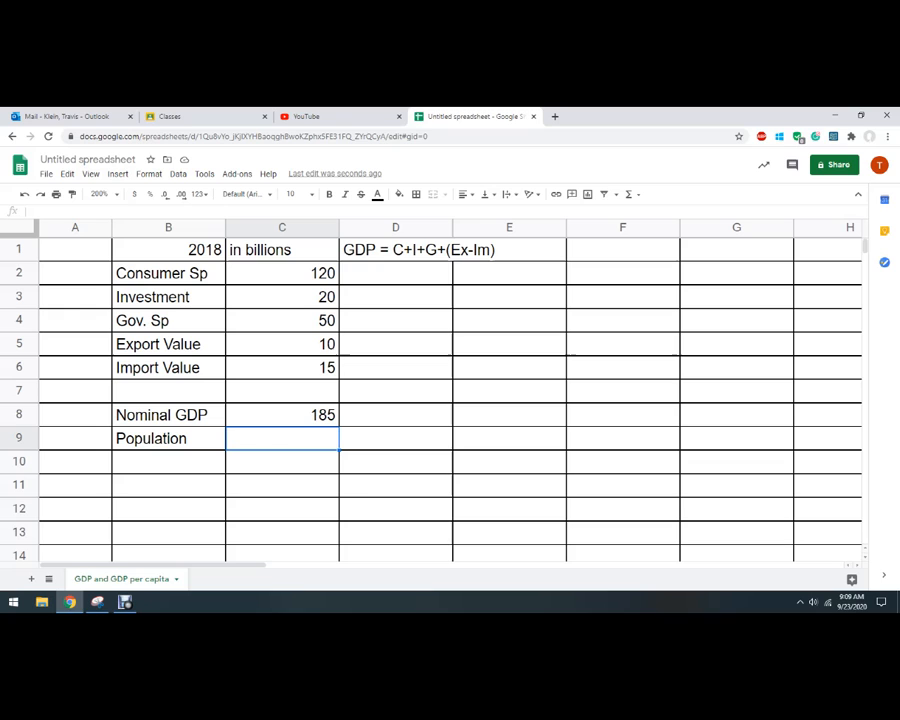
type("0.")
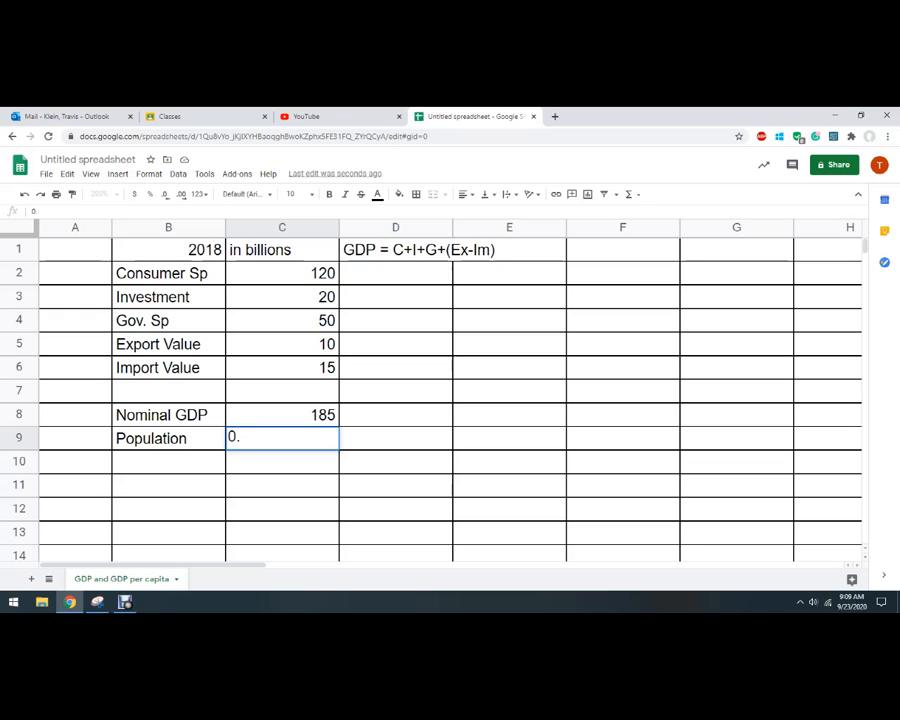
type("1")
key("Return")
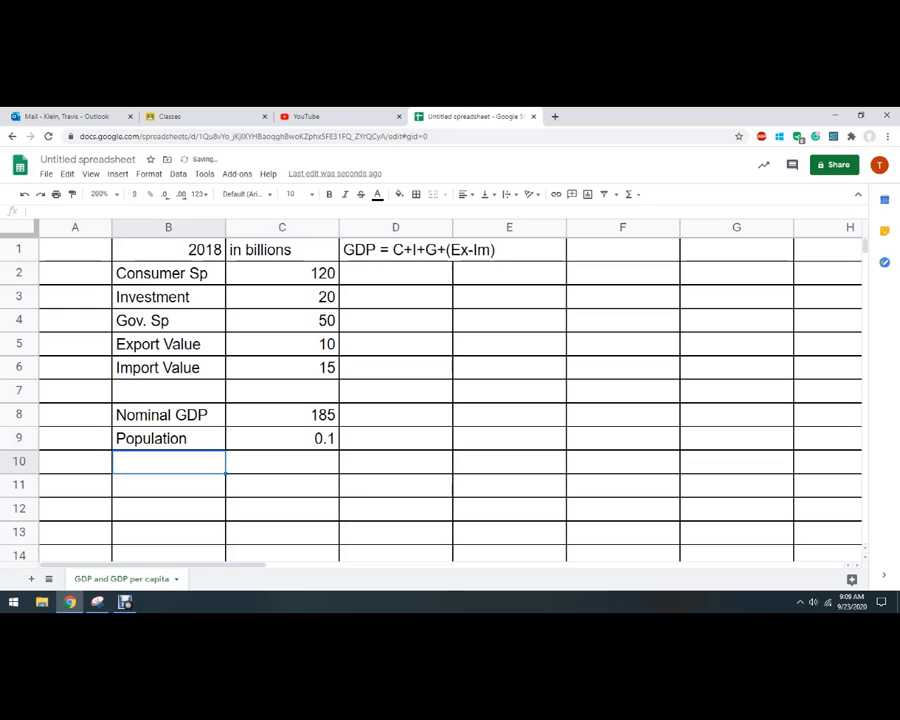
type("GDP")
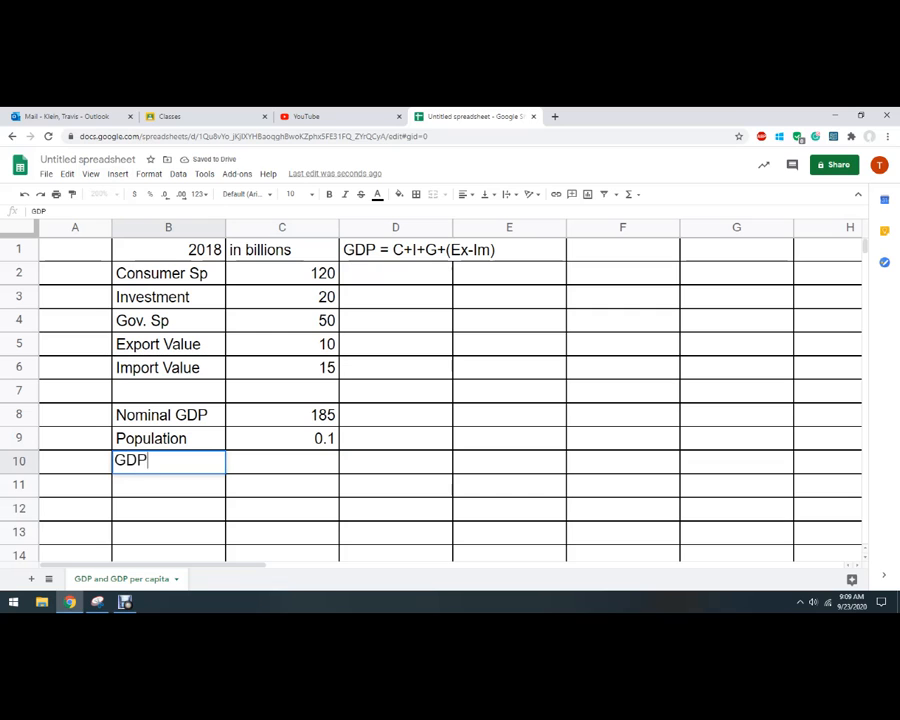
type(" per capita")
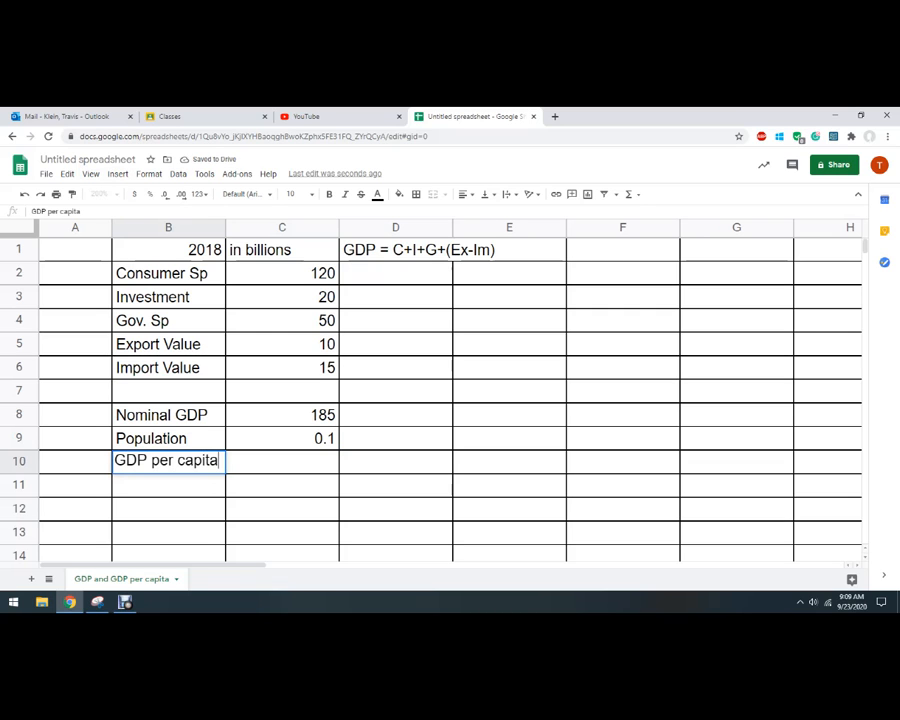
Step: Write the reference formula "GDP per capita = GDP/population" as text in D2
left_click(396, 273)
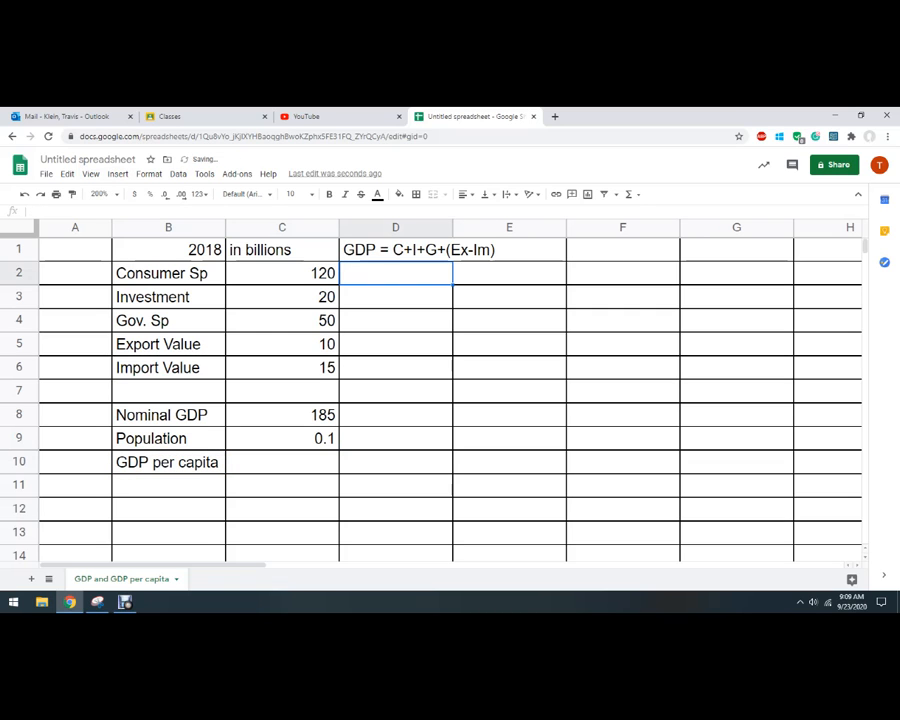
type("GDP p")
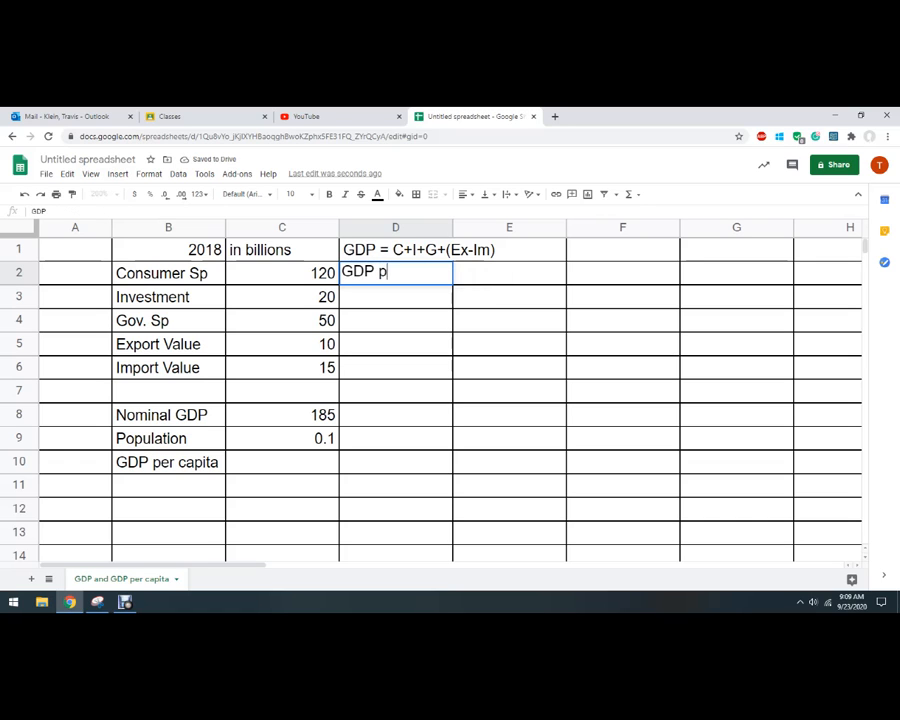
type("er capita = GDP")
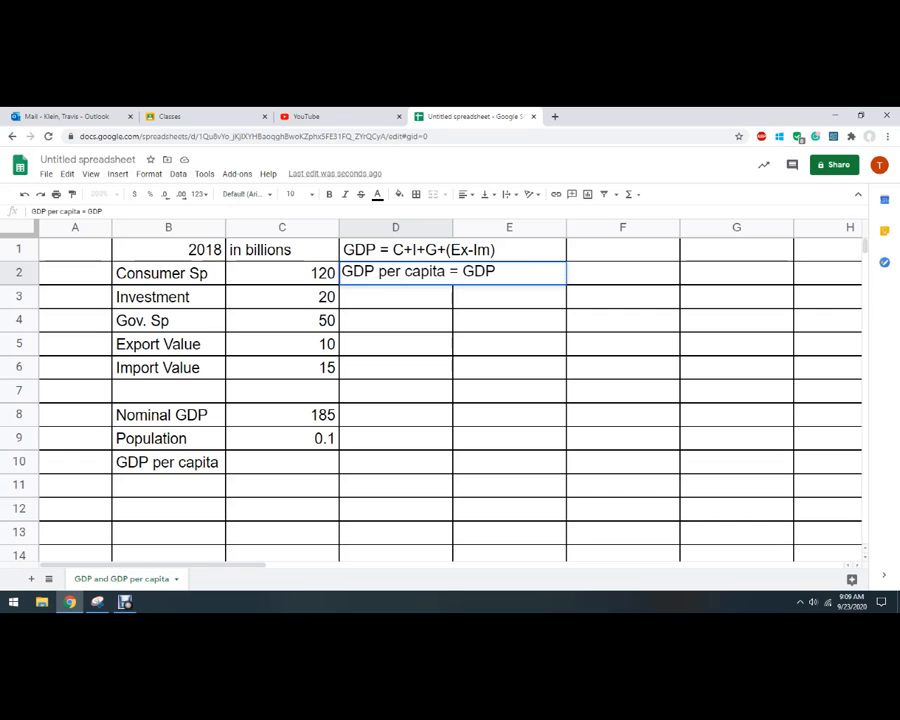
type("/population")
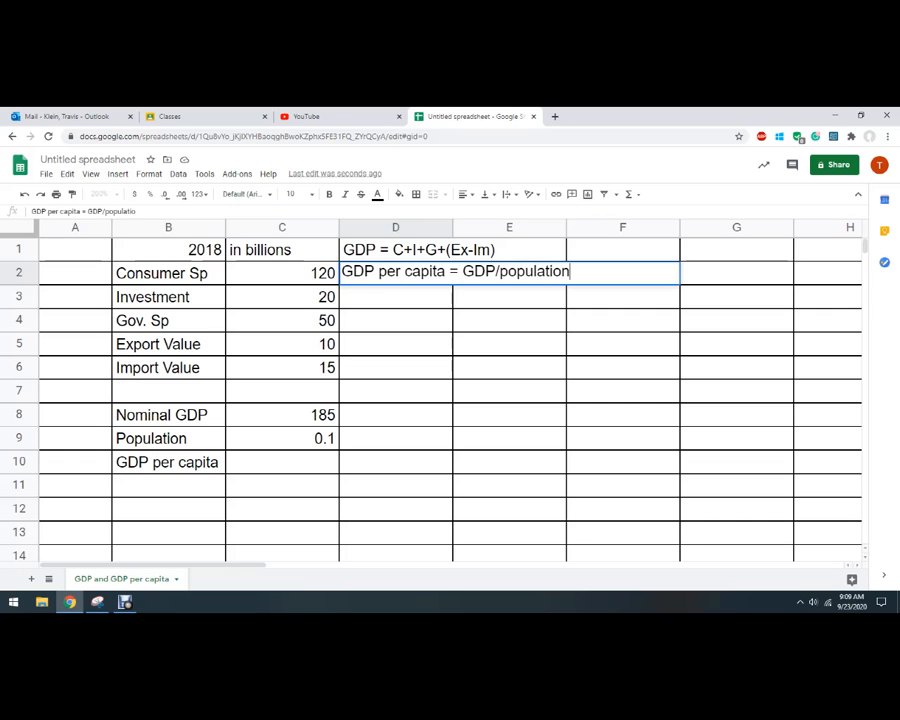
key("Return")
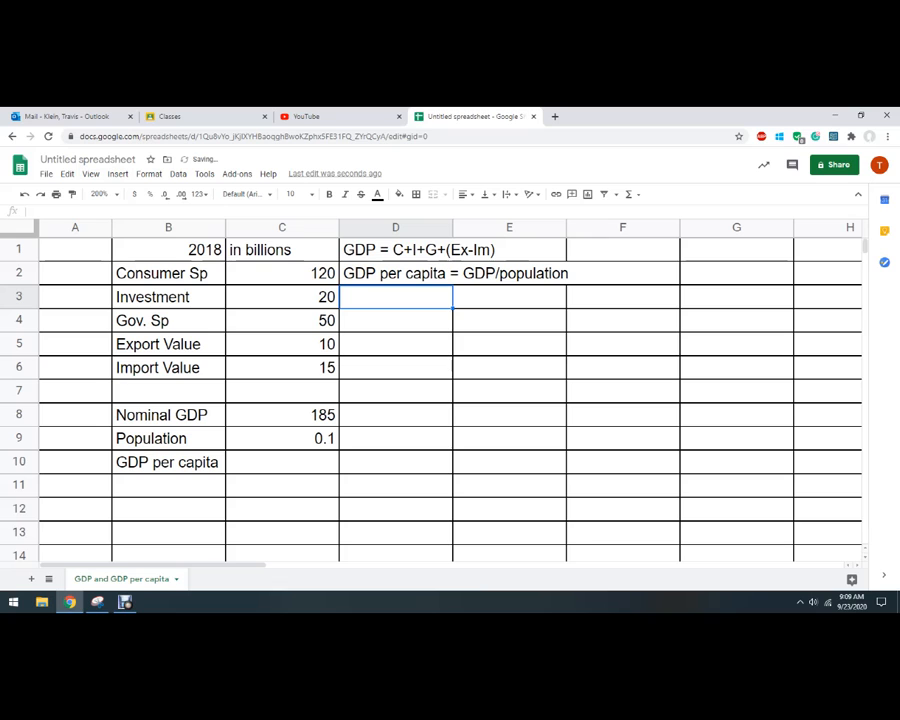
Step: Calculate GDP per capita in C10 with the formula =C8/C9
left_click(282, 461)
type("=C8")
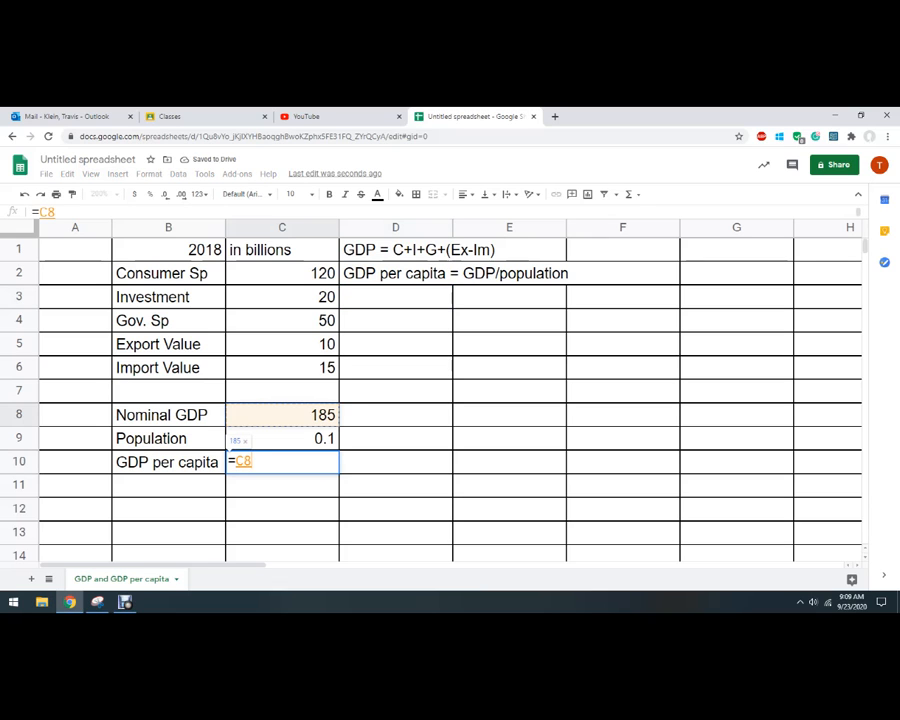
type("/C9")
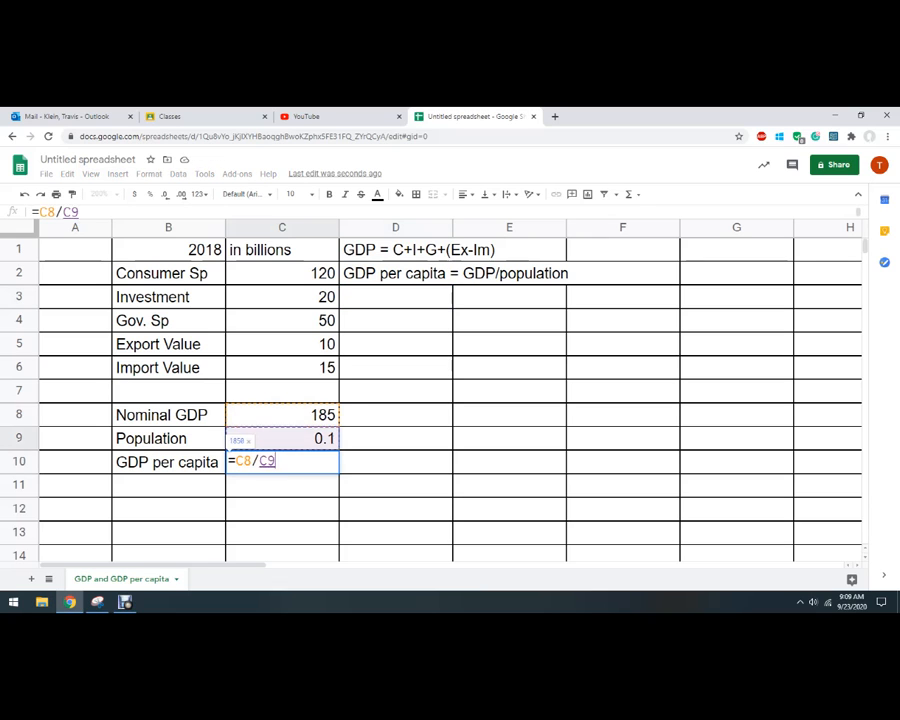
key("Return")
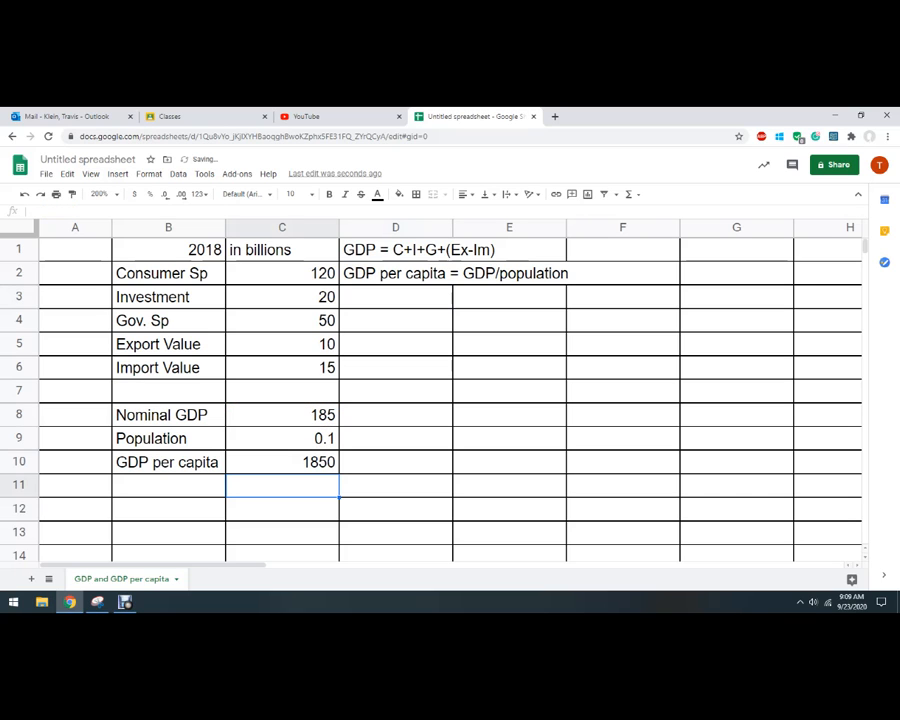
Step: Format the GDP per capita value in C10 as currency with two decimals
left_click(282, 461)
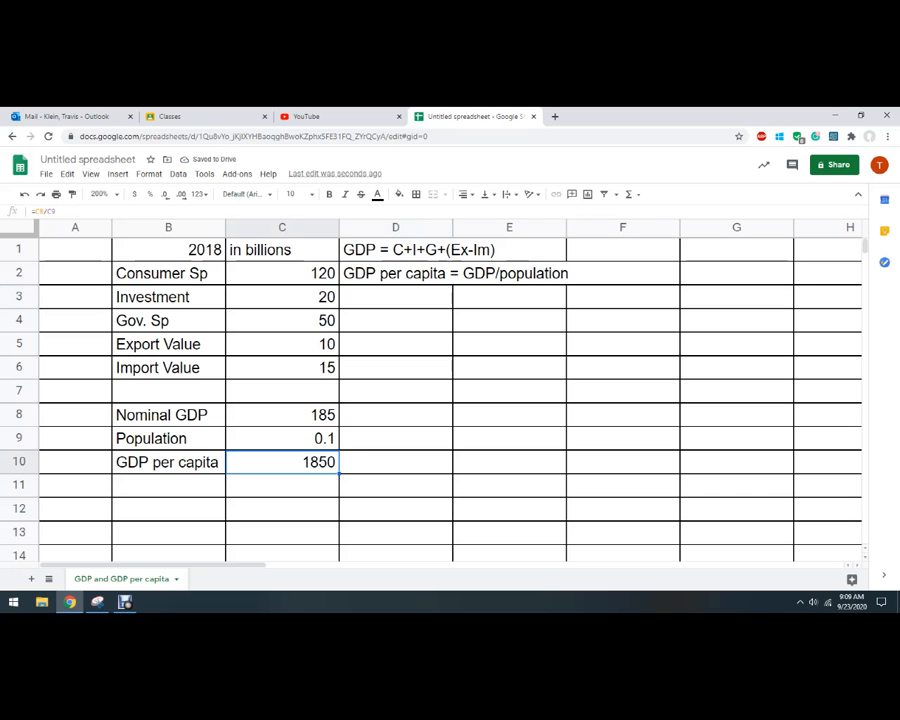
key("ctrl+shift+4")
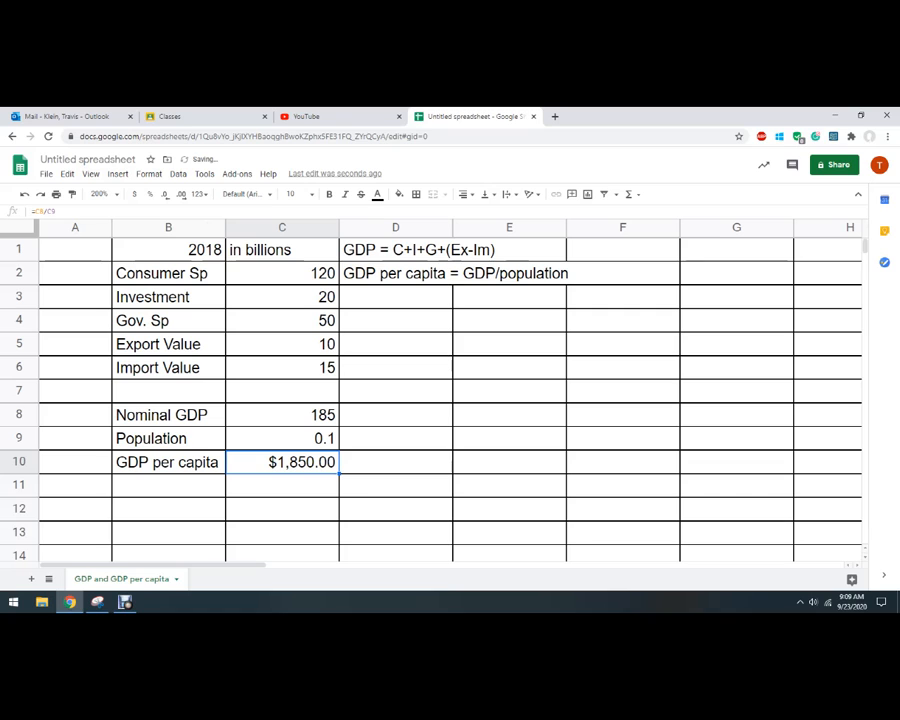
left_click(282, 414)
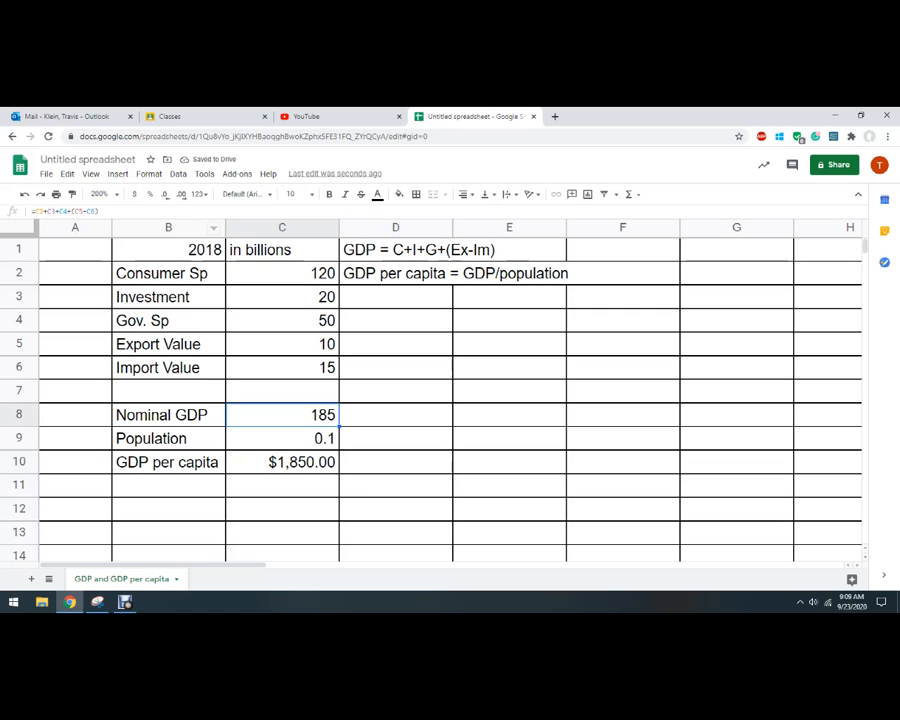
Step: Show the GDP per capita value in C10 without decimals and fill the cell yellow
left_click(282, 461)
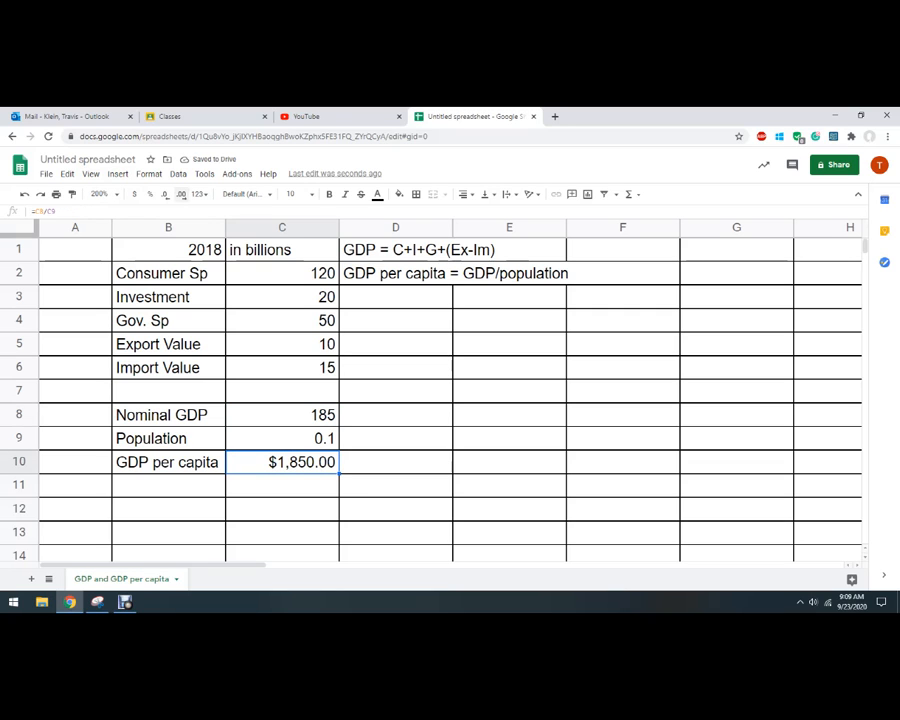
left_click(165, 194)
left_click(165, 194)
left_click(509, 461)
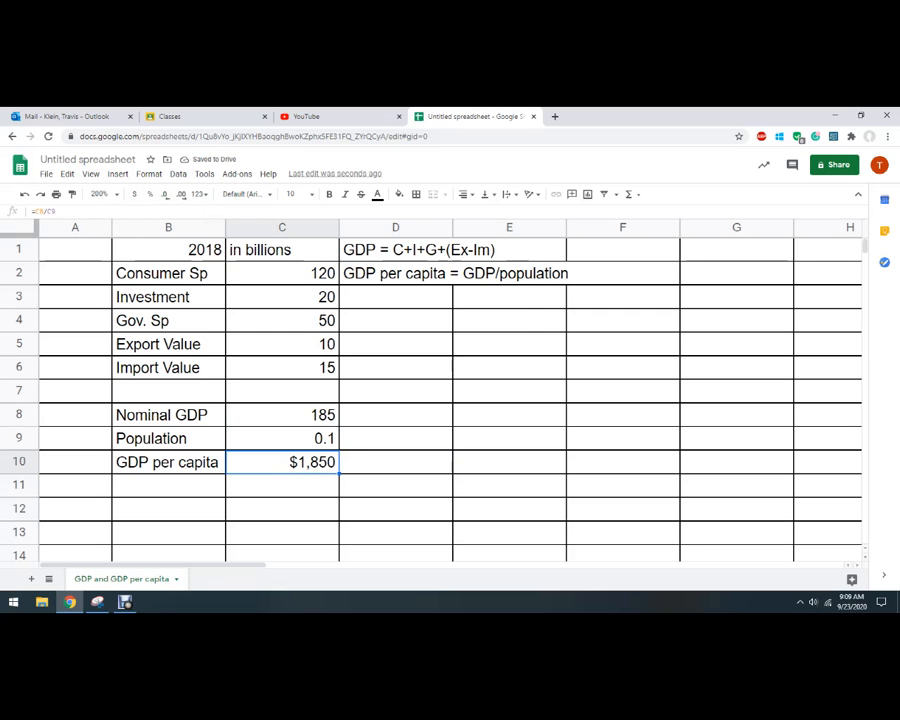
left_click(399, 194)
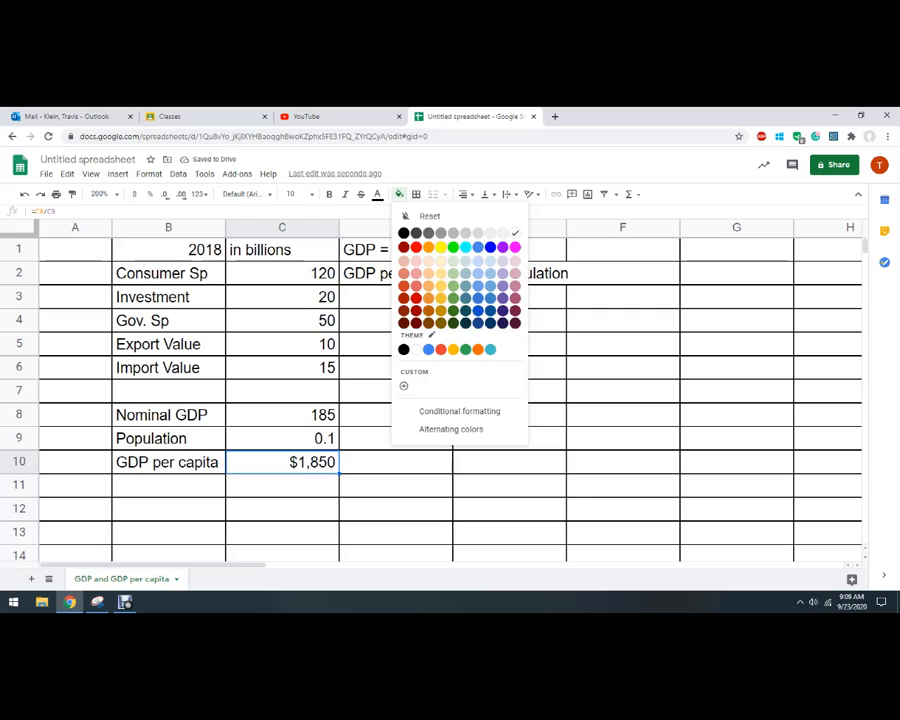
left_click(440, 247)
left_click(395, 508)
Step: Try yellow text on the nominal GDP value in C8 and undo the colour change
left_click(282, 415)
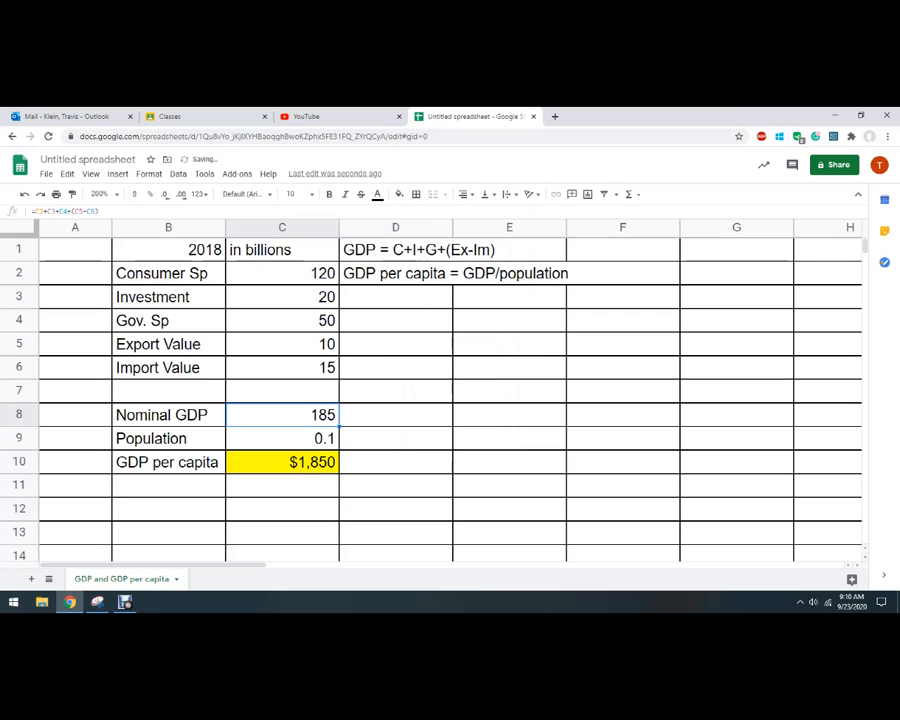
left_click(377, 194)
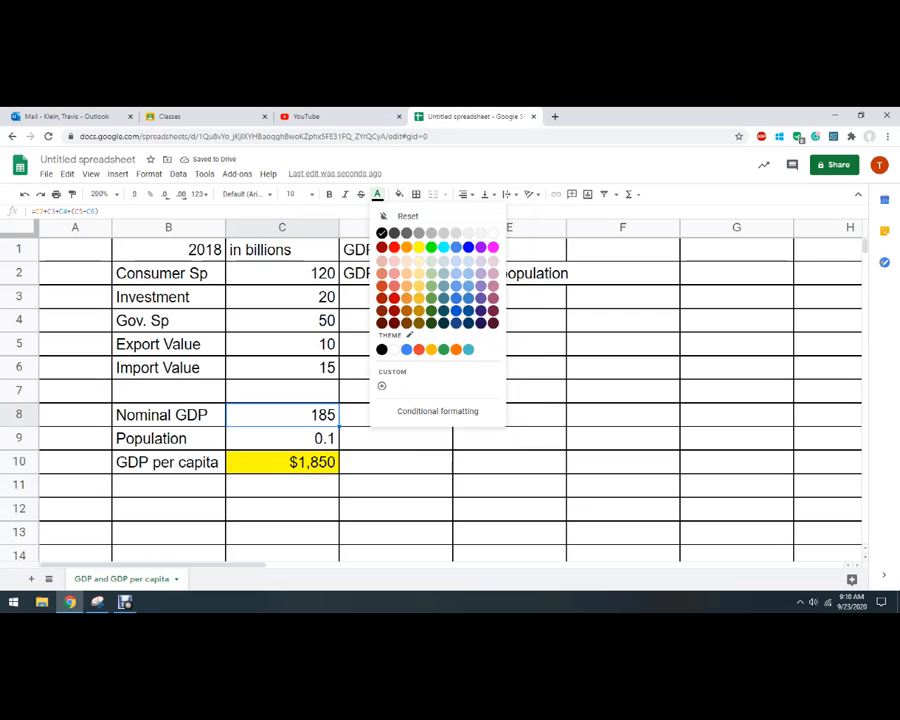
left_click(419, 247)
left_click(395, 485)
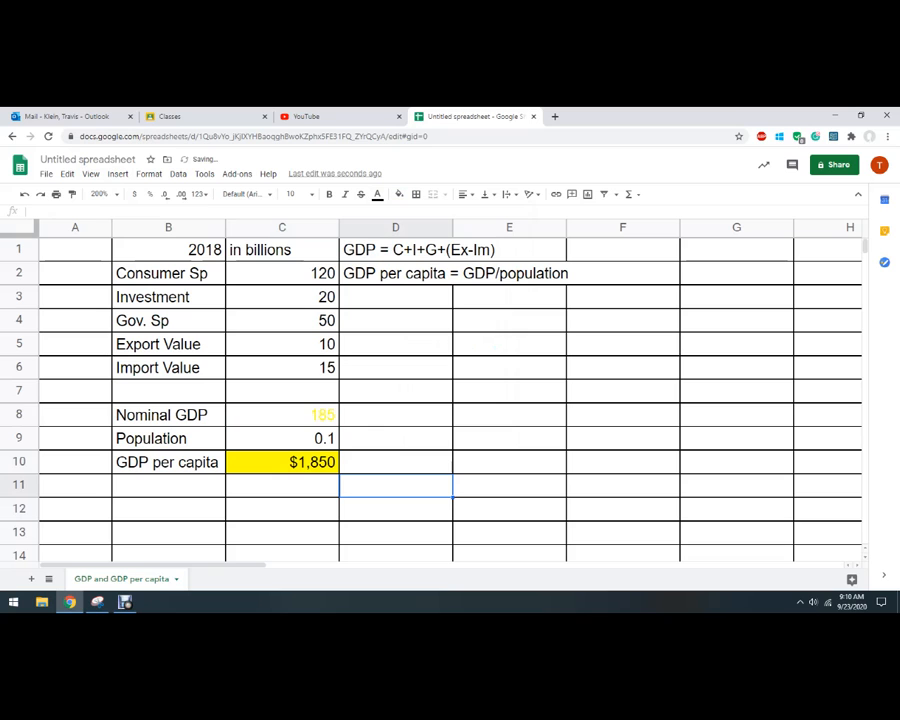
key("ctrl+z")
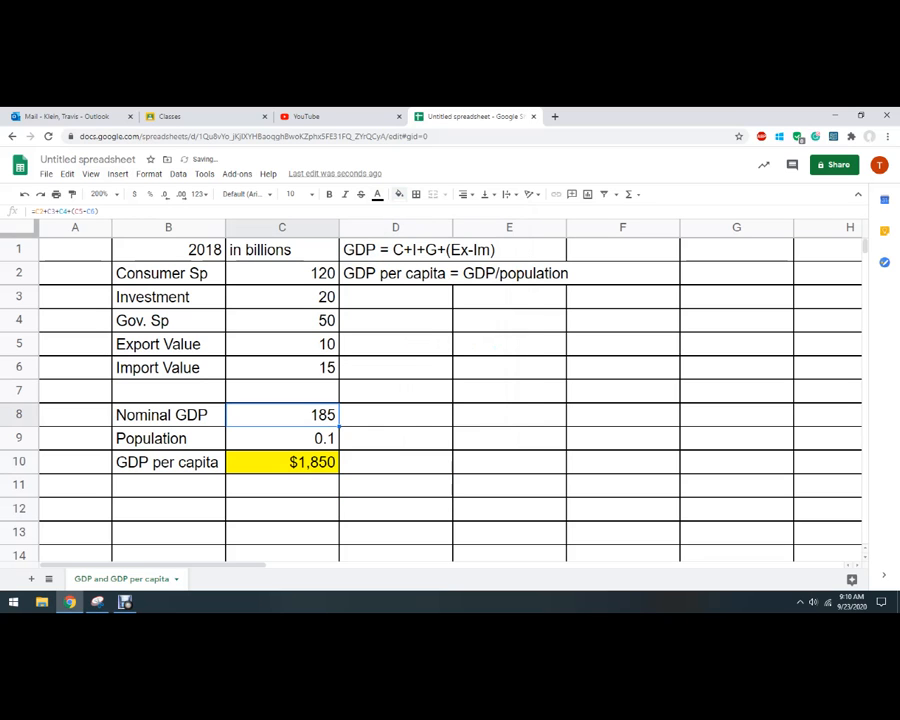
Step: Fill the nominal GDP cell C8 with yellow
left_click(399, 194)
left_click(441, 247)
left_click(395, 462)
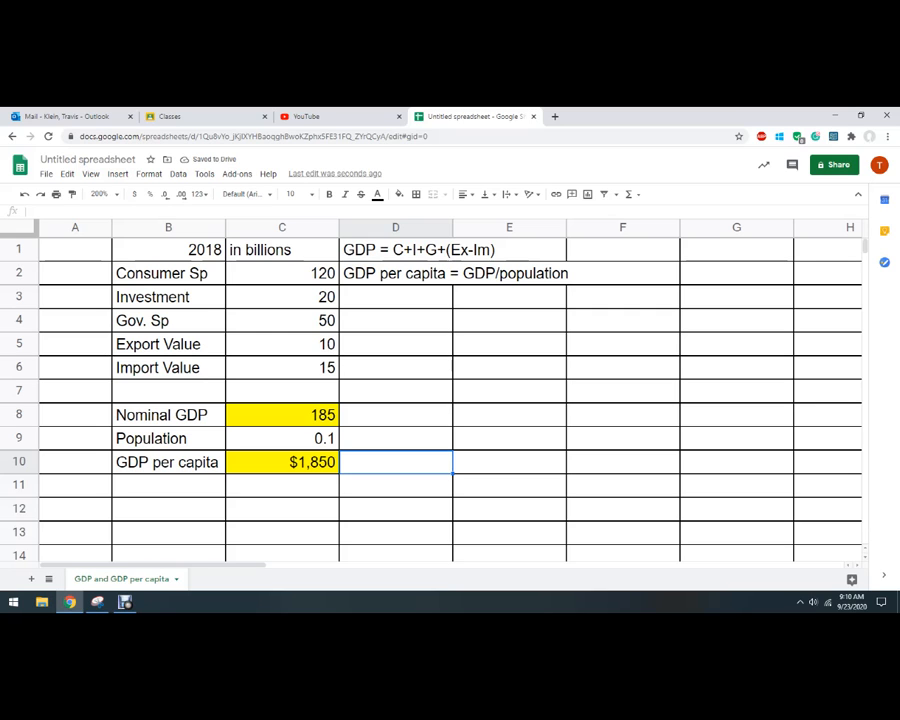
Step: Copy the 2018 table in B1:C10 to B12 and change the year in the copy to 2019
left_click_drag(168, 250, 282, 462)
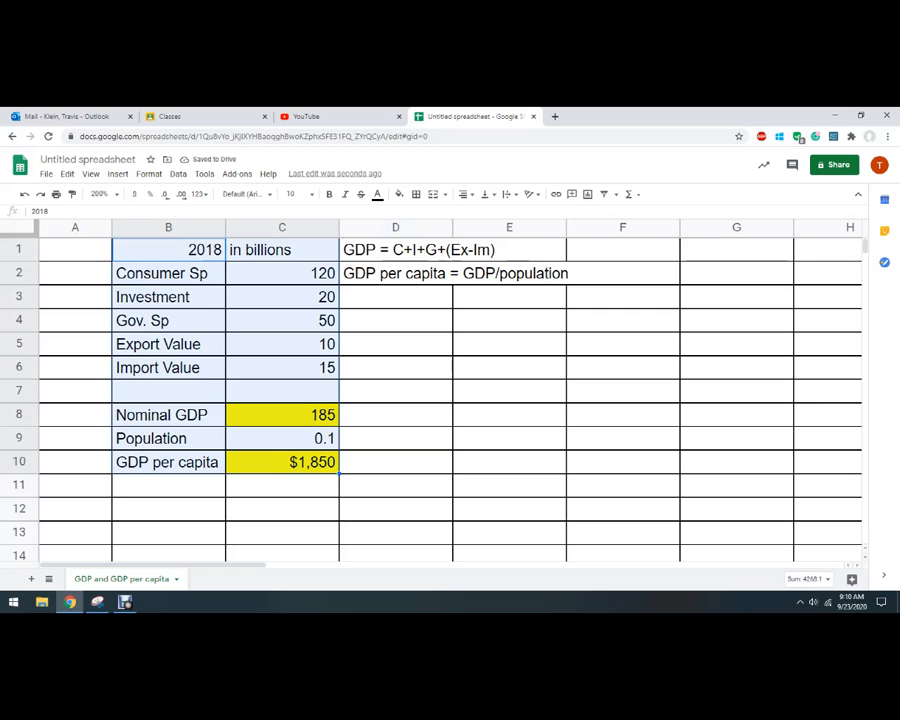
key("ctrl+c")
left_click(622, 250)
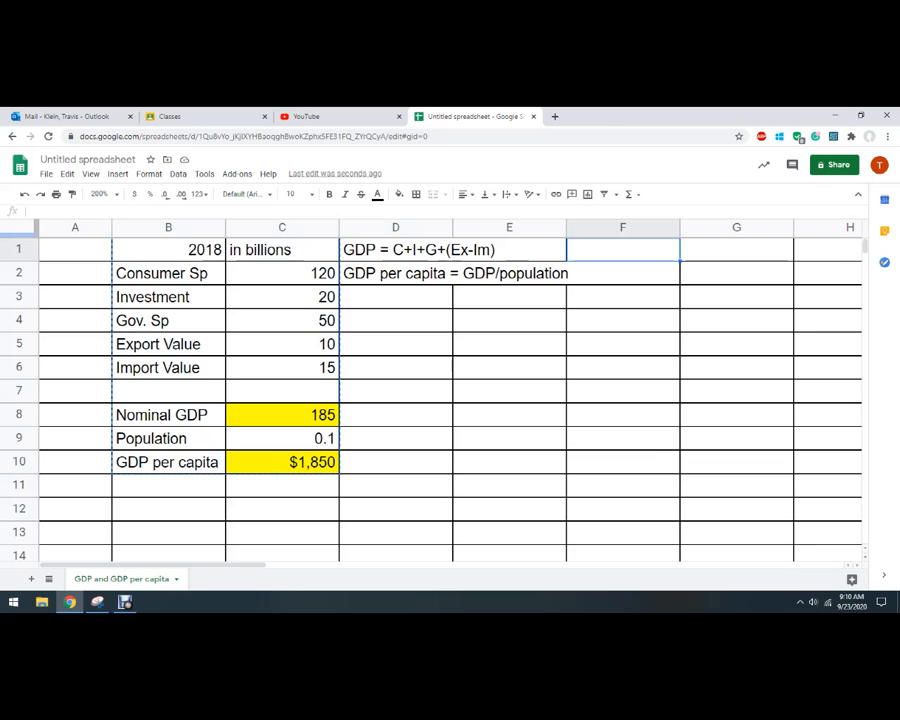
scroll(450, 400, "down", 1)
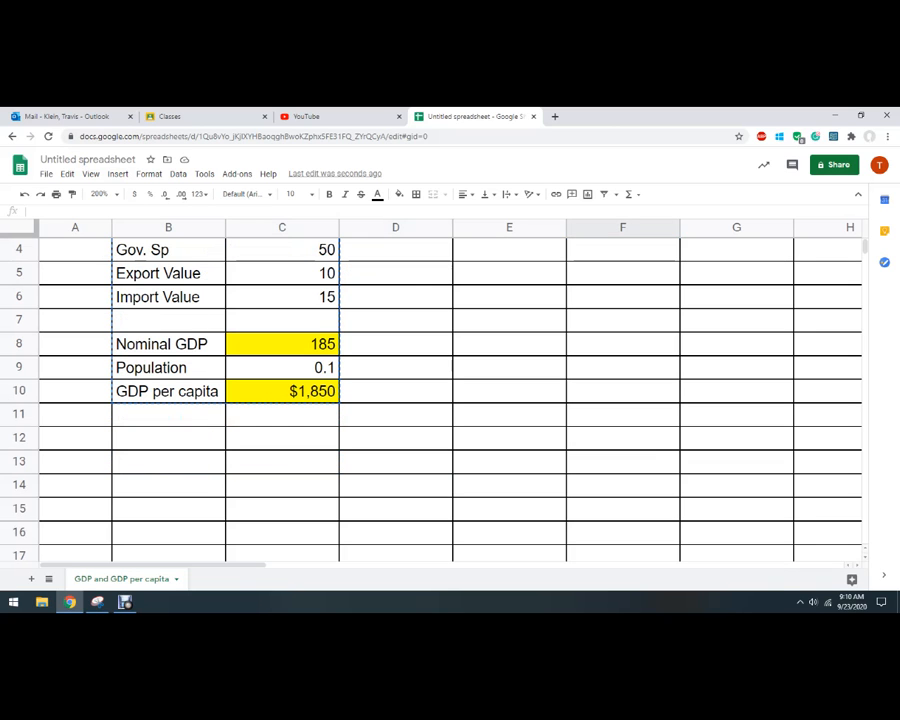
left_click(168, 438)
key("ctrl+v")
scroll(450, 400, "down", 2)
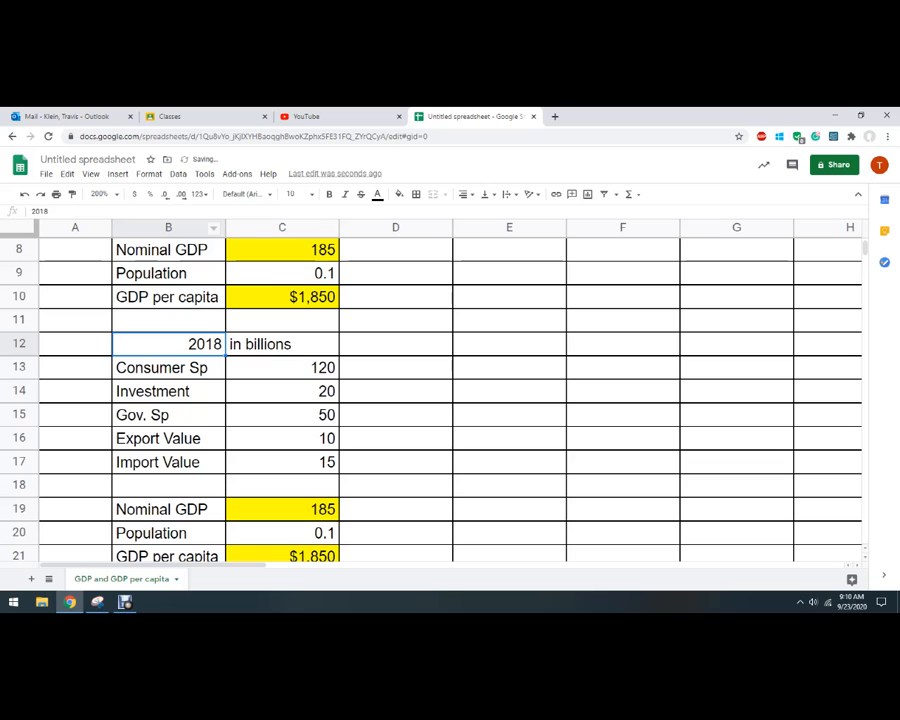
type("2019")
key("Return")
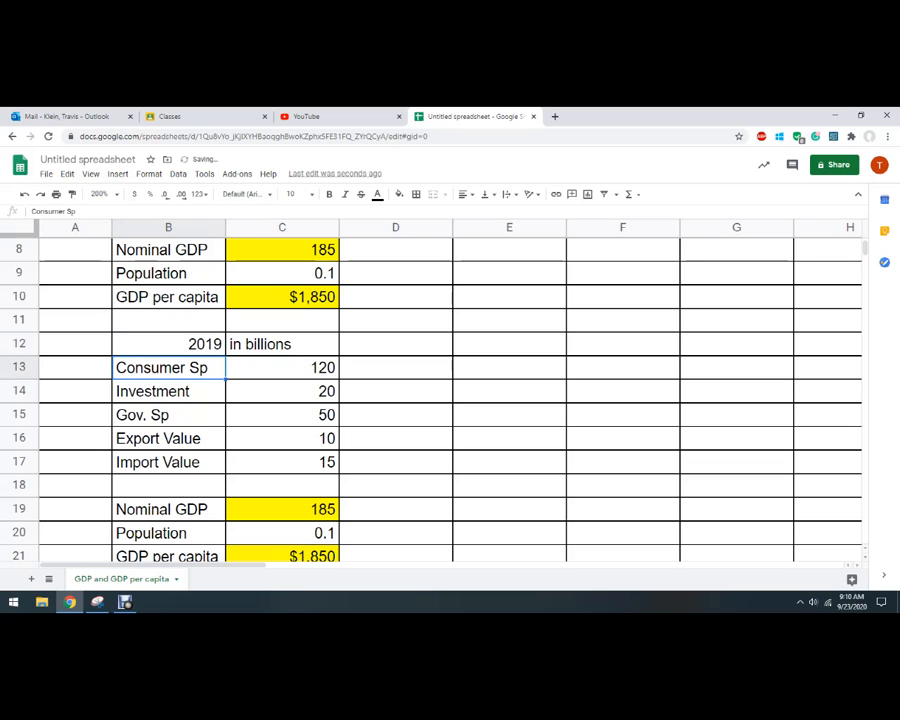
Step: In the 2019 table, set consumer spending to 150, investment to 22 and government spending to 51
key("Right")
type("150")
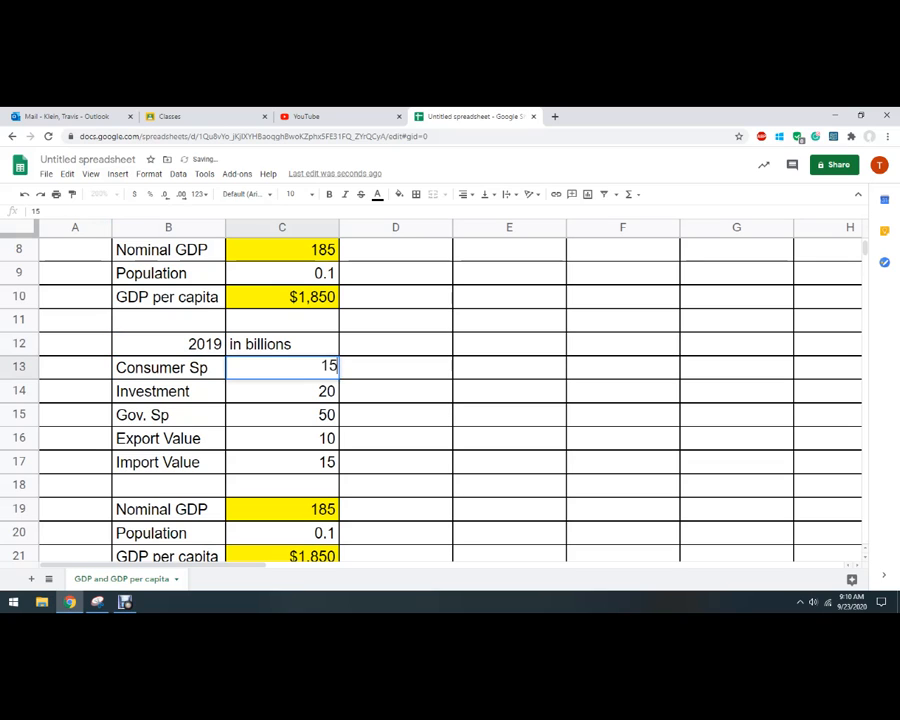
scroll(450, 400, "down", 1)
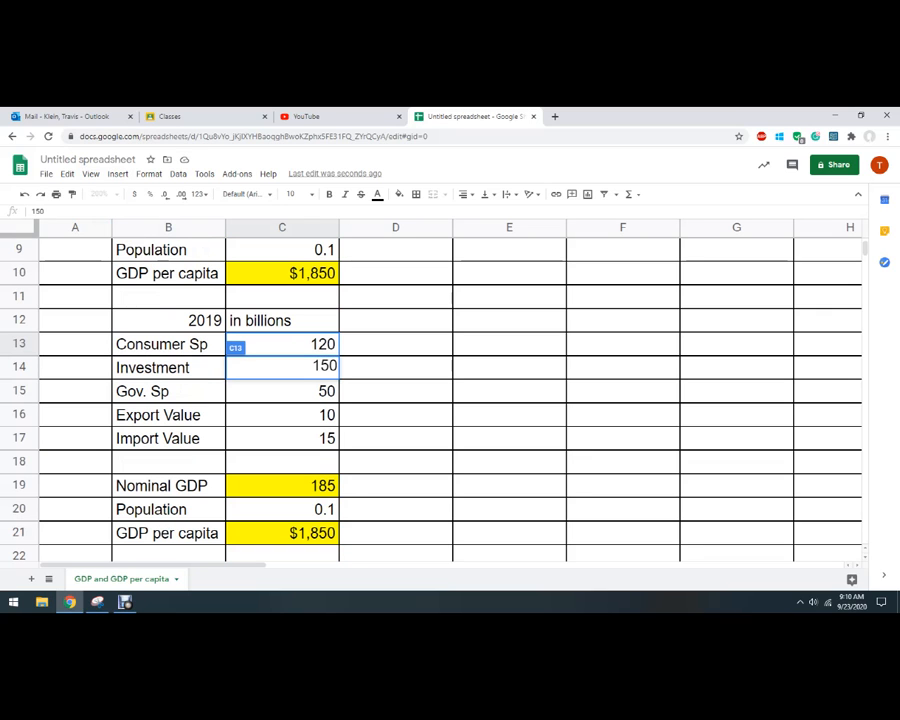
key("Return")
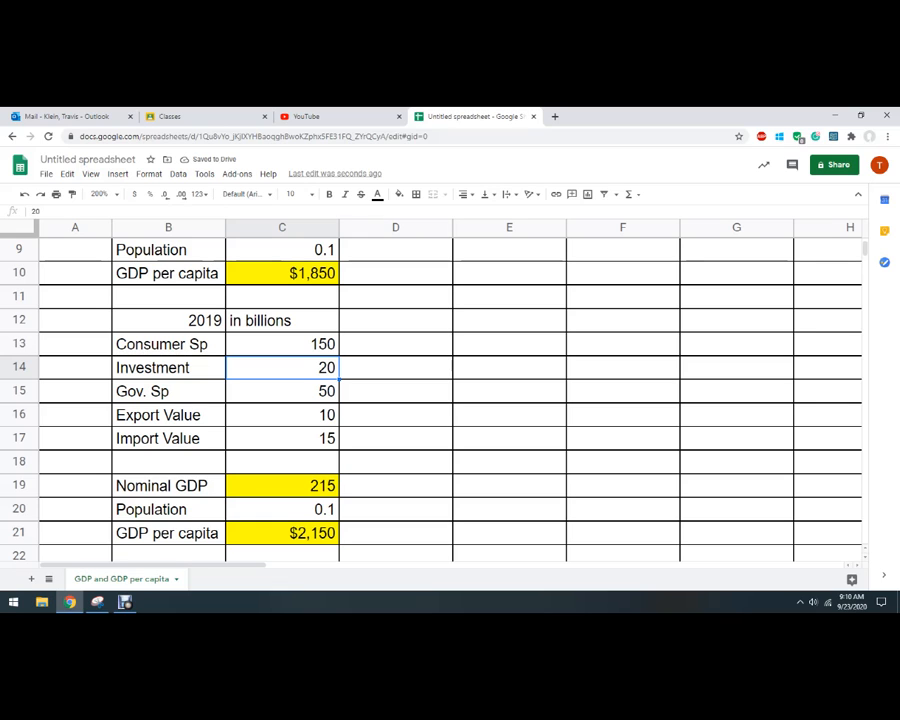
type("22")
key("Return")
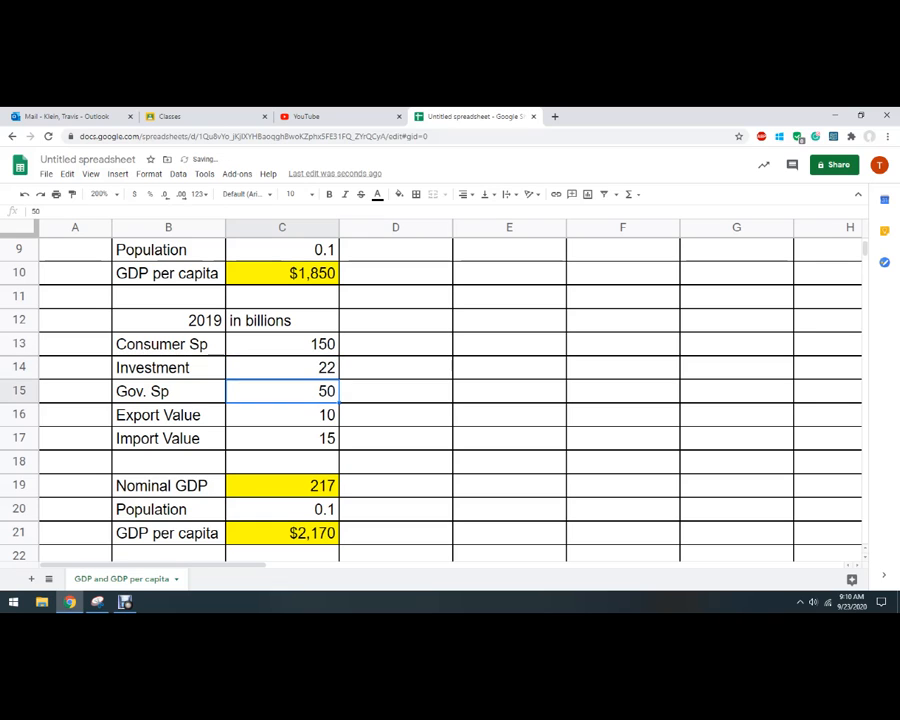
type("51")
key("Return")
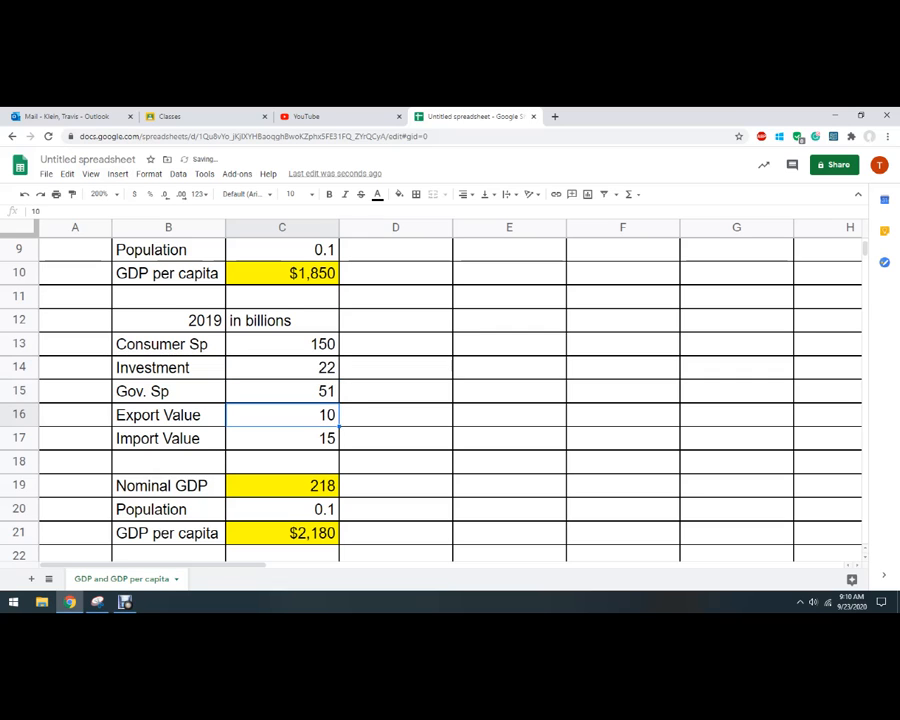
Step: Set the 2019 export value in C16 to 12 and the import value in C17 to 16
scroll(450, 400, "down", 1)
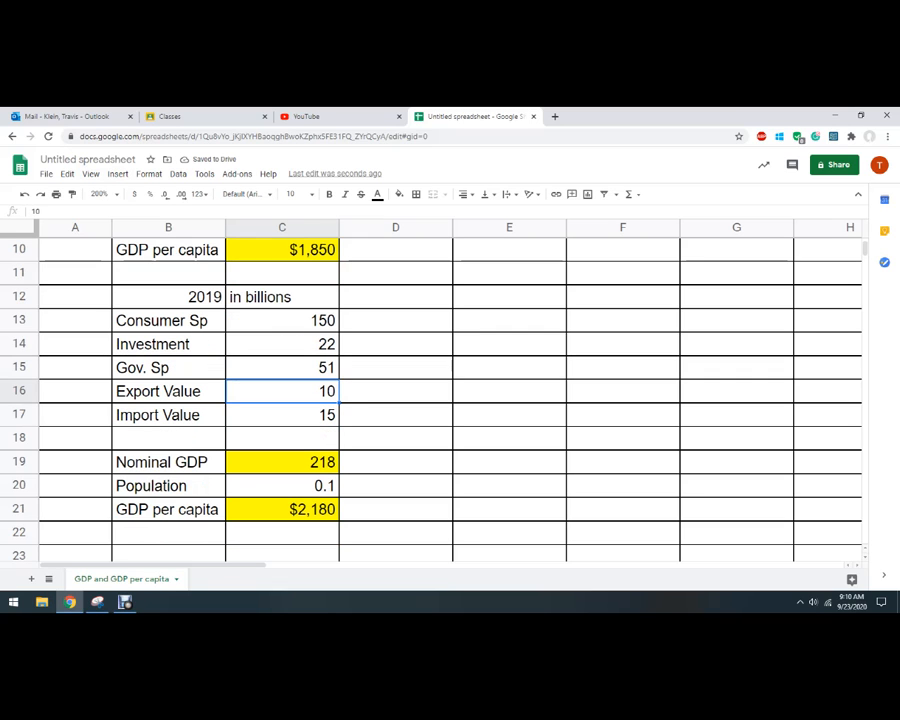
type("12")
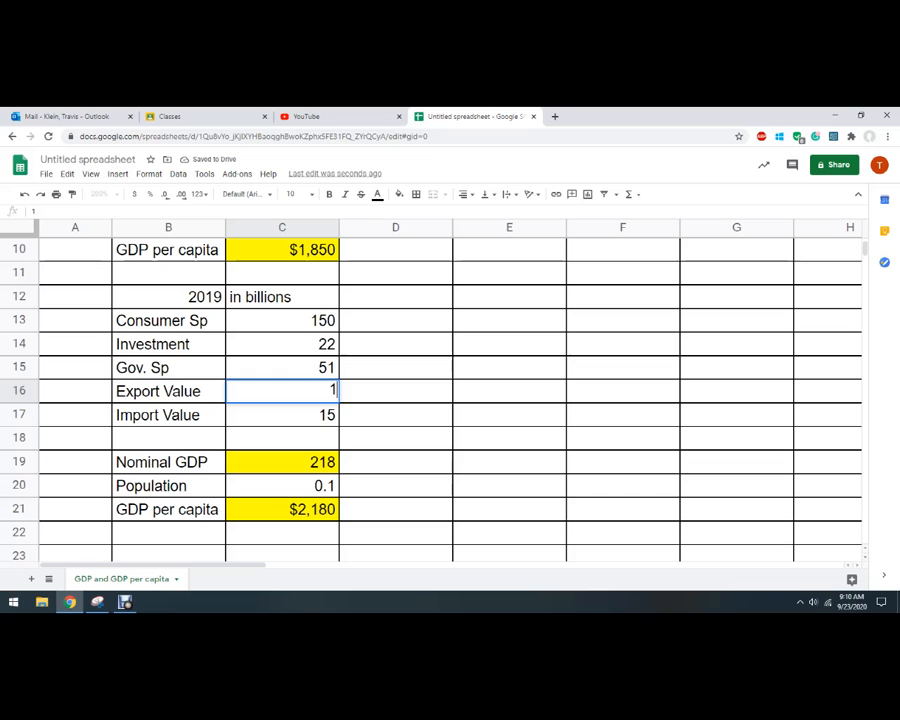
key("Return")
type("16")
key("Return")
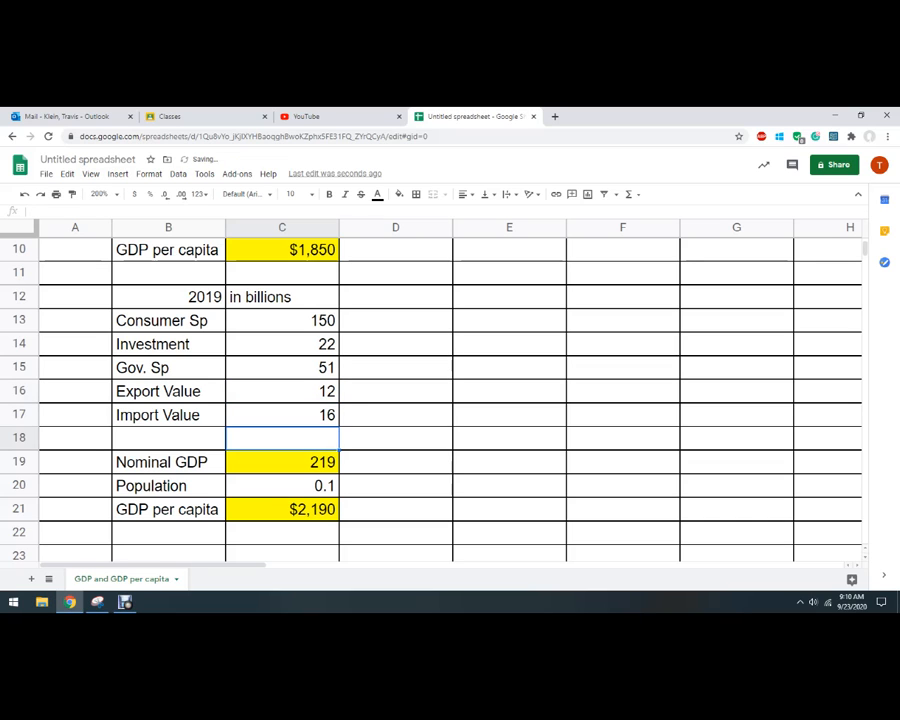
Step: Set the 2019 population in C20 to 0.101
key("Right")
left_click(282, 486)
left_click(75, 211)
type("01")
key("Return")
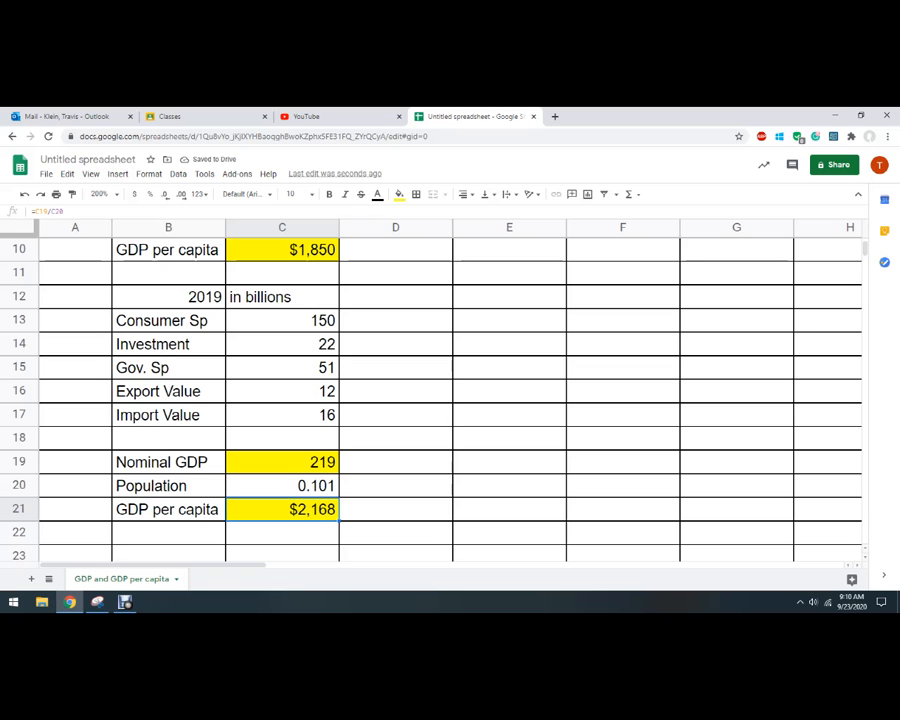
Step: Add a new sheet to the spreadsheet and name it "Inflation"
scroll(450, 390, "up", 2)
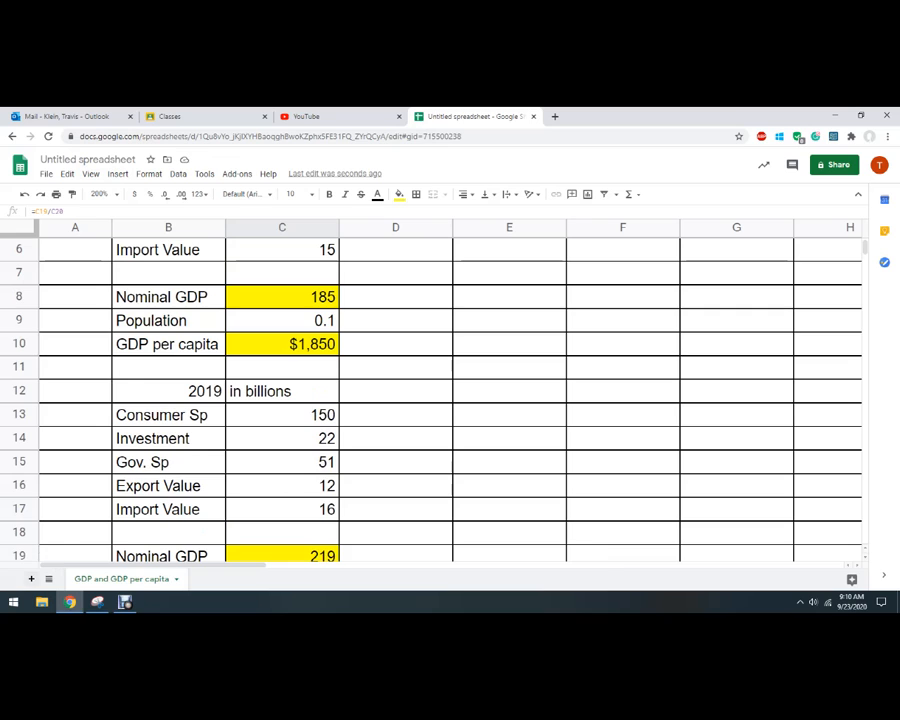
left_click(31, 578)
left_click(230, 579)
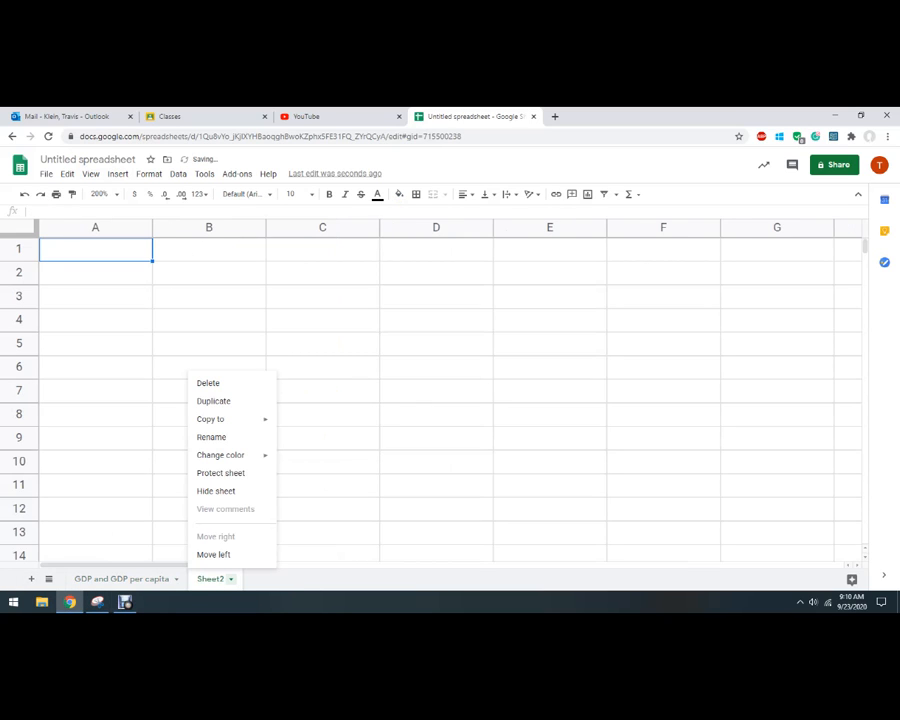
left_click(211, 437)
type("Inflation")
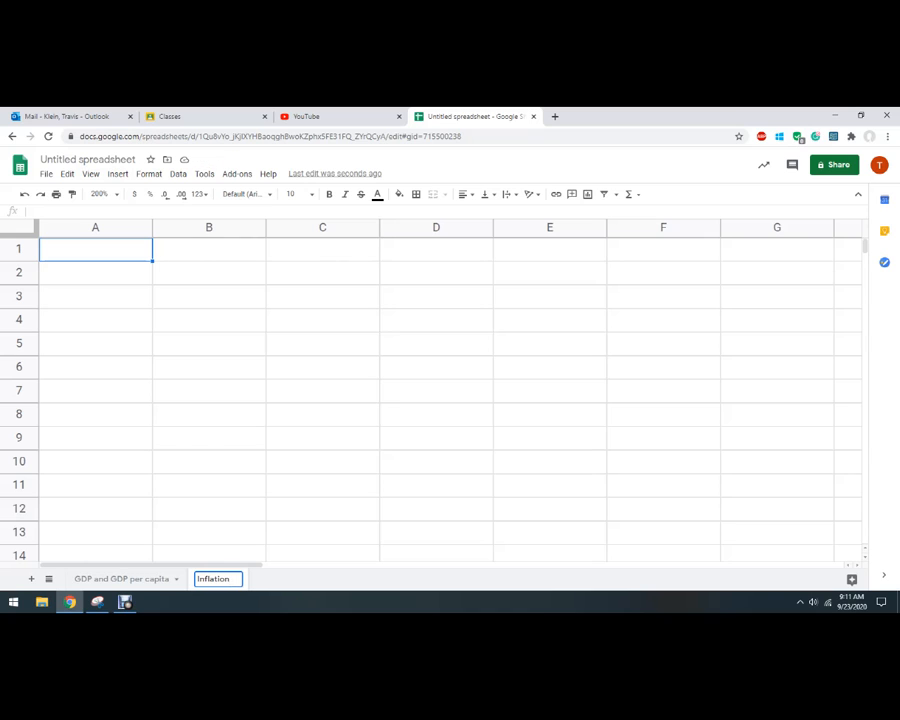
left_click(663, 414)
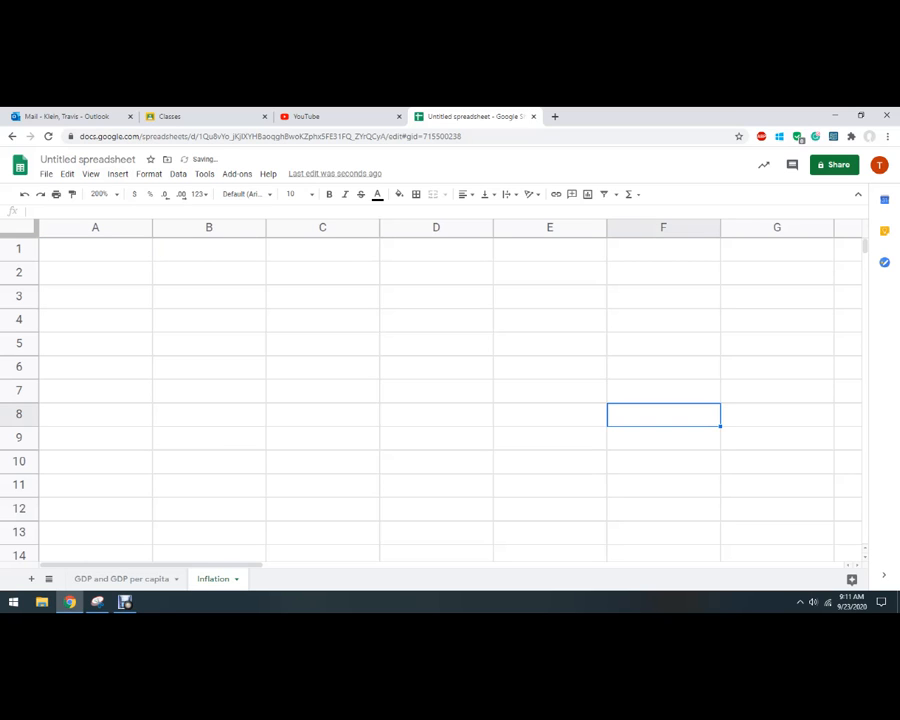
Step: Apply borders around all cells of the Inflation sheet
left_click(209, 249)
key("ctrl+a")
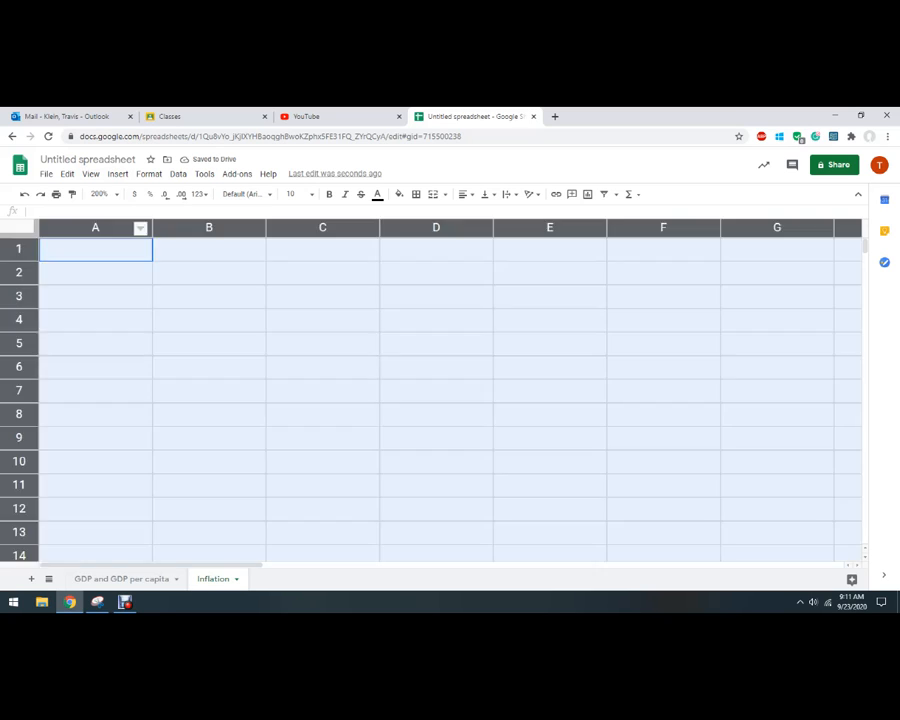
left_click(416, 194)
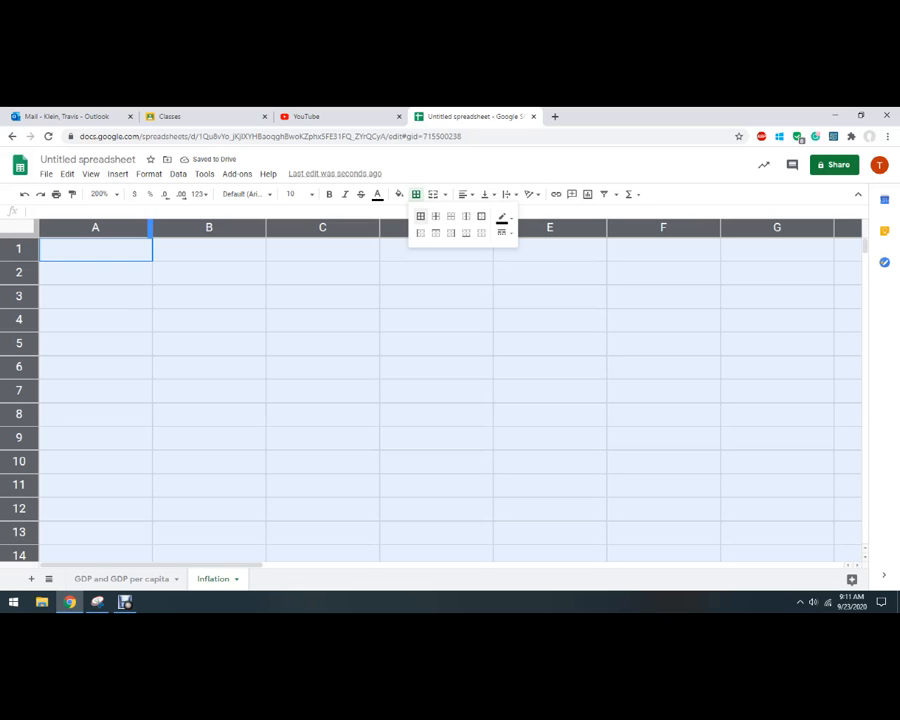
left_click(420, 216)
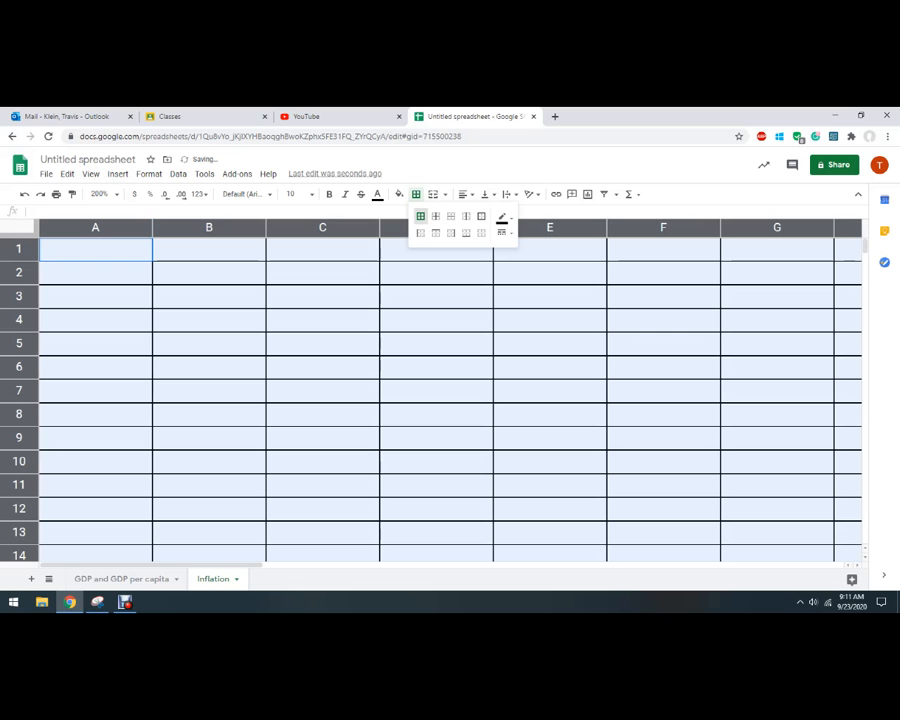
left_click(95, 272)
Step: Enter the year 2018 in B1 with the labels Food, Clothing and Healthcare in B2:B4
left_click(209, 272)
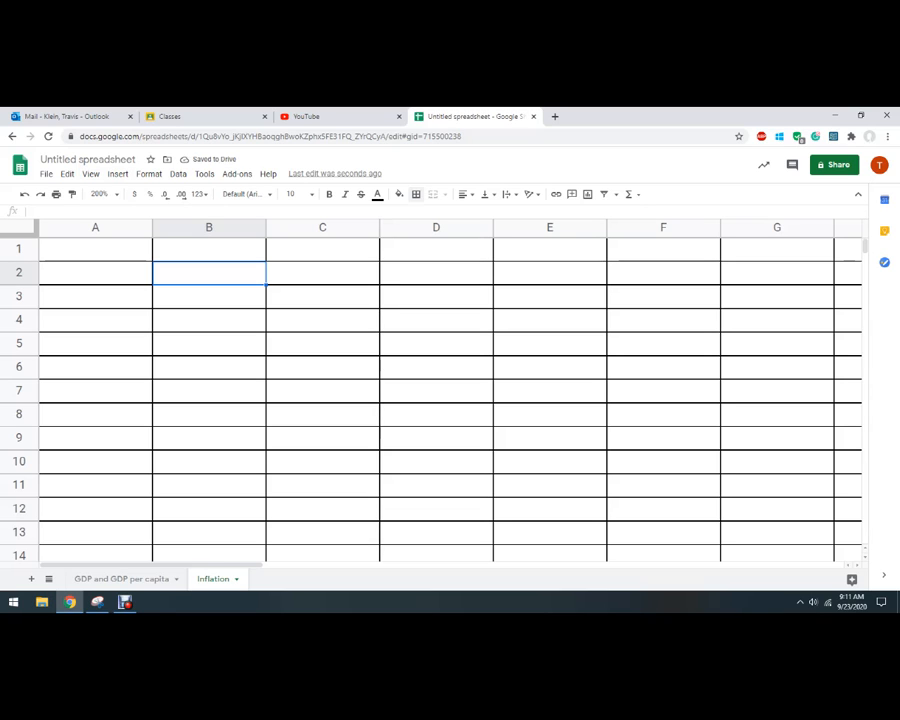
left_click(209, 249)
type("2018")
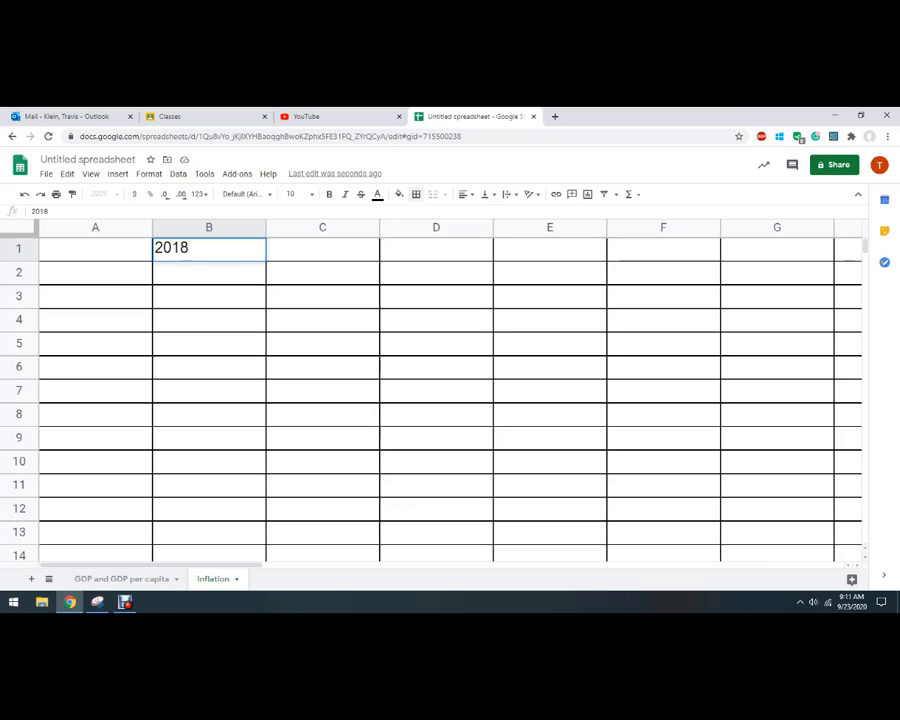
key("Return")
type("Food")
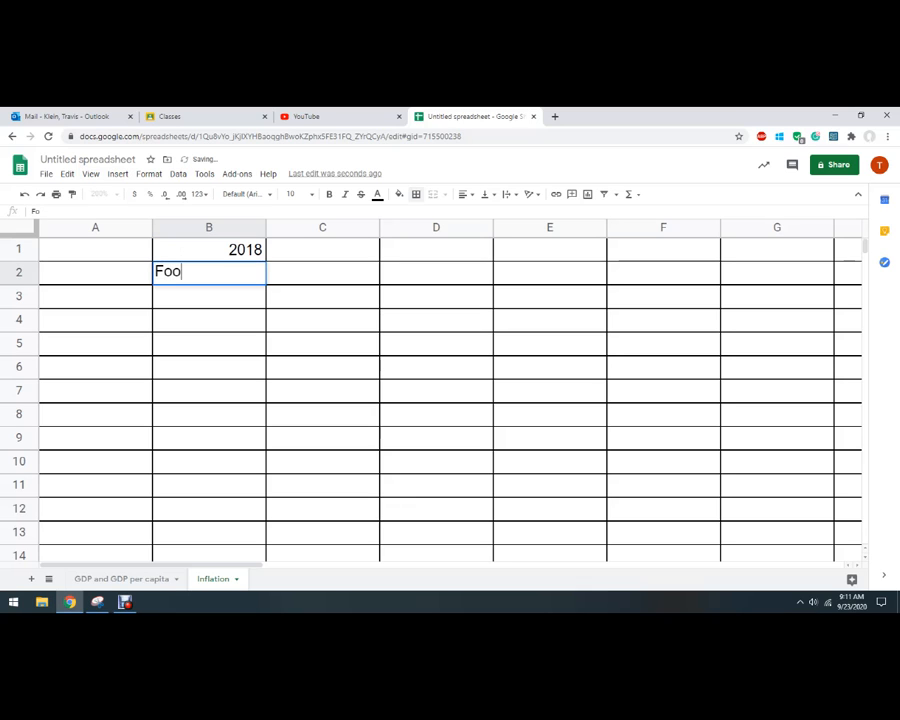
key("Return")
type("Clothing")
key("Return")
type("Healthcare")
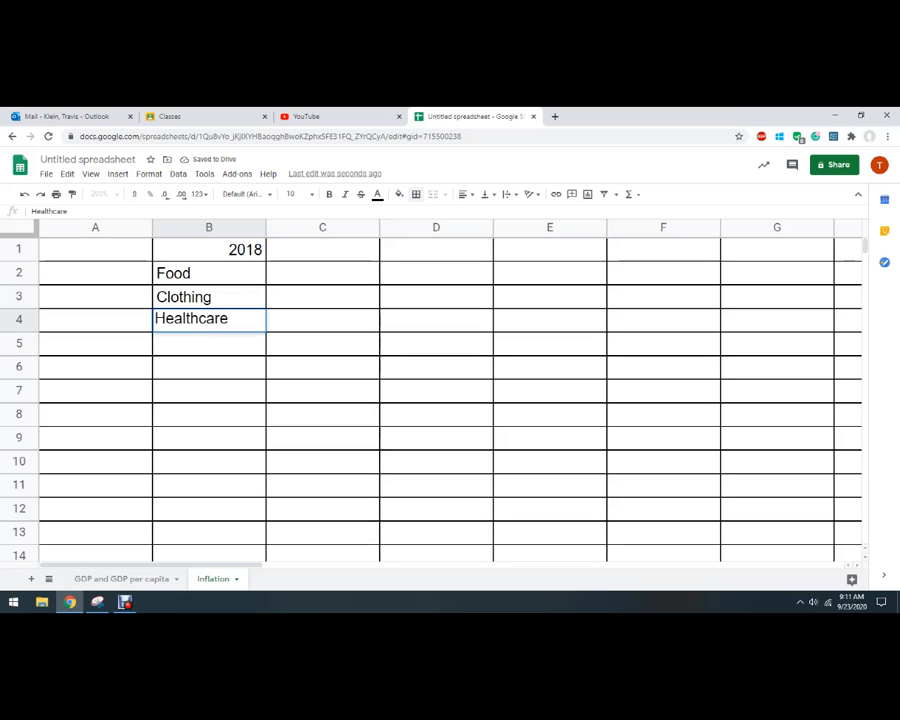
Step: Add the column headers "Price" in C1 and "Quantity" in D1
key("Tab")
key("Up")
key("Up")
key("Up")
type("Price")
key("Tab")
type("Quantity")
key("Return")
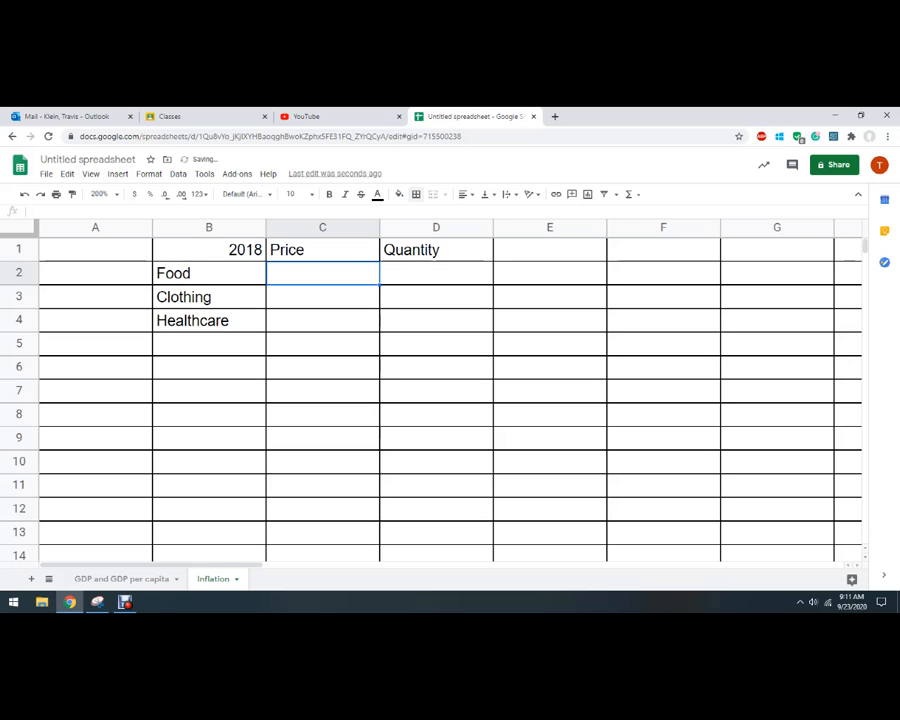
Step: Enter the 2018 prices 10, 15 and 25 for Food, Clothing and Healthcare in C2:C4
type("10")
key("Return")
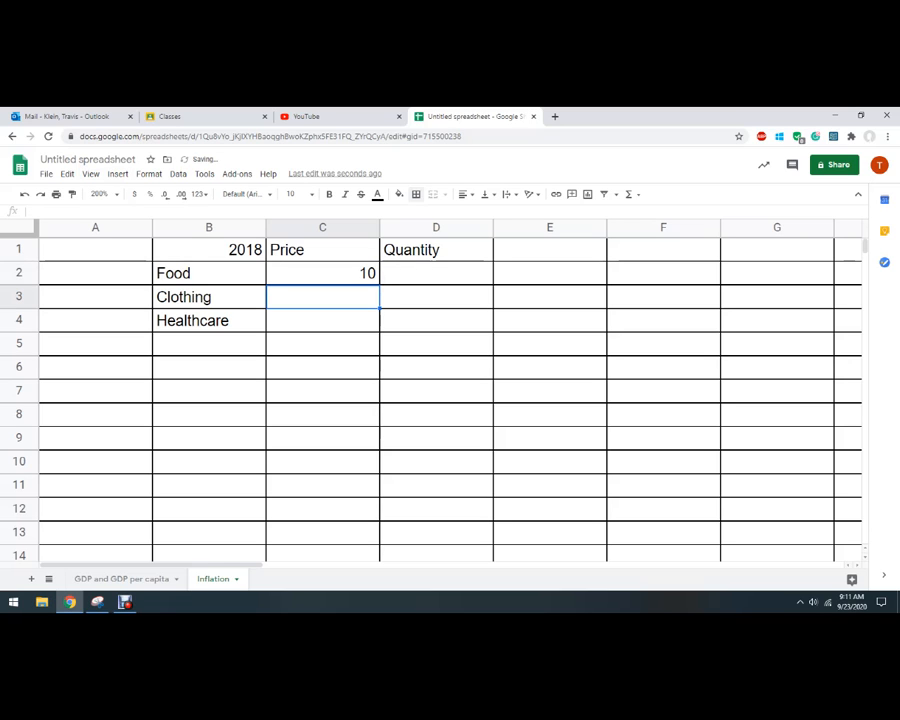
type("15")
key("Return")
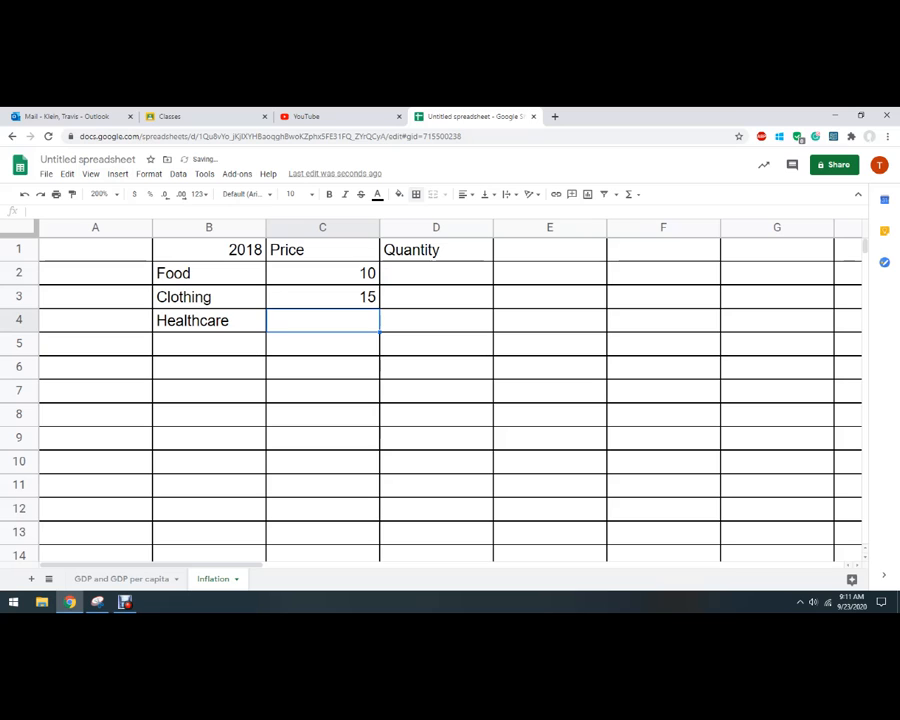
type("25")
key("Return")
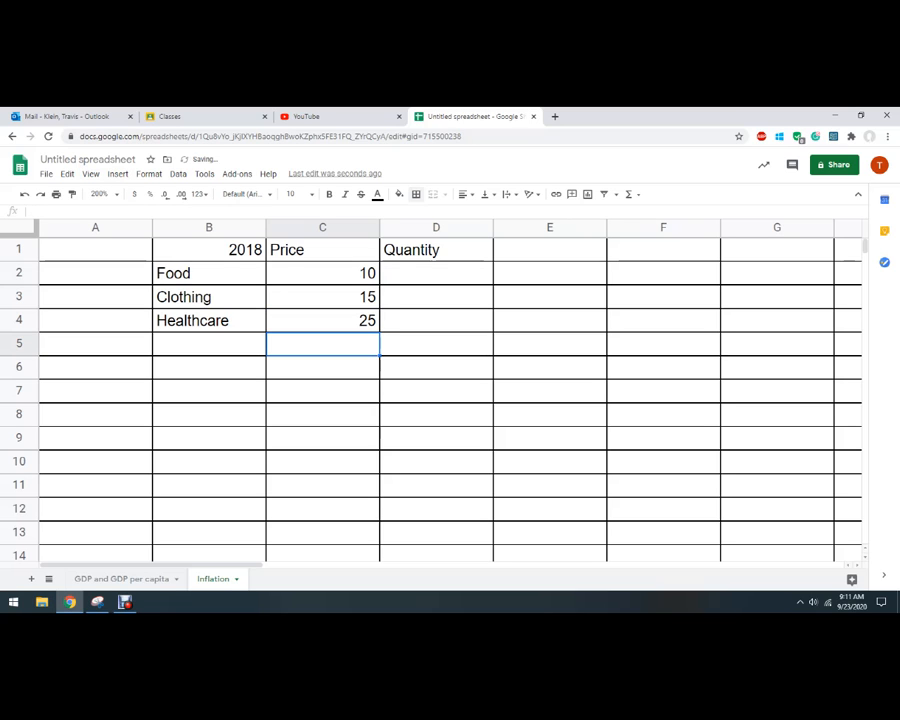
Step: Enter the 2018 quantities 300, 25 and 12 for Food, Clothing and Healthcare in D2:D4
left_click(436, 273)
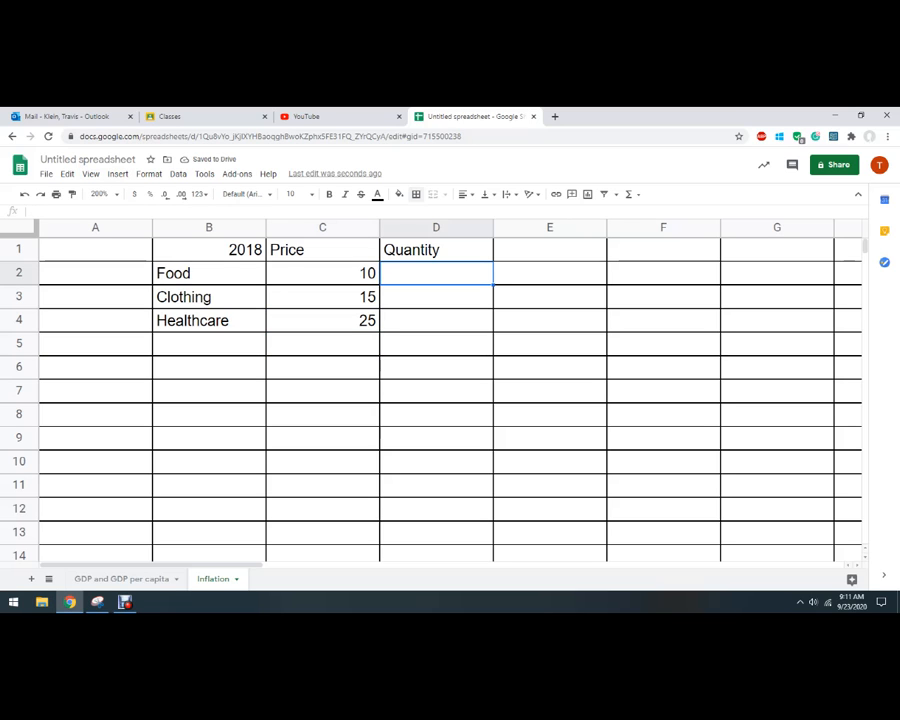
type("300")
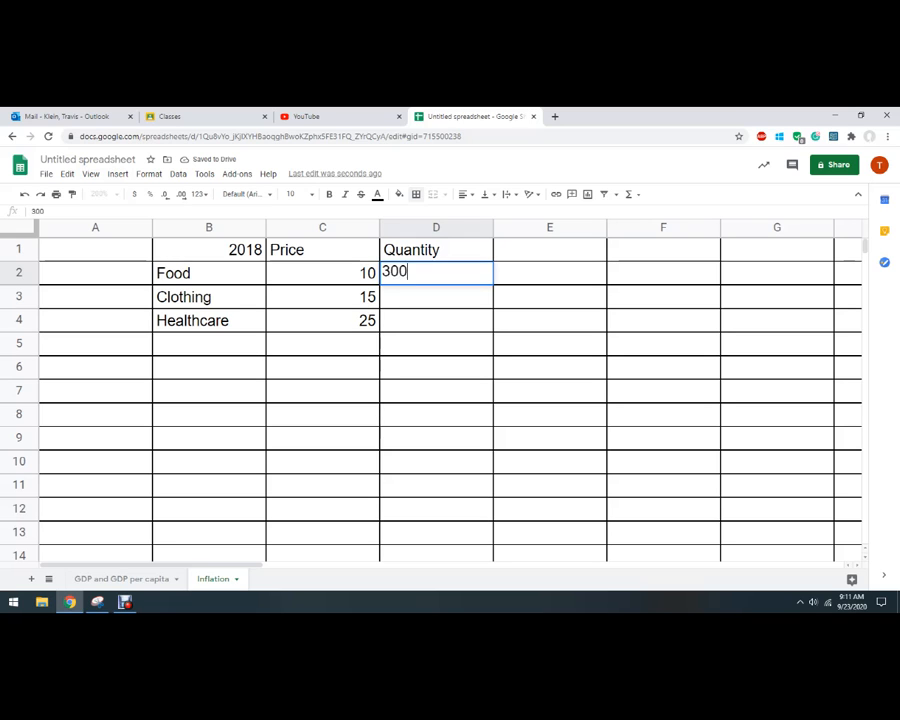
key("Return")
type("25")
key("Return")
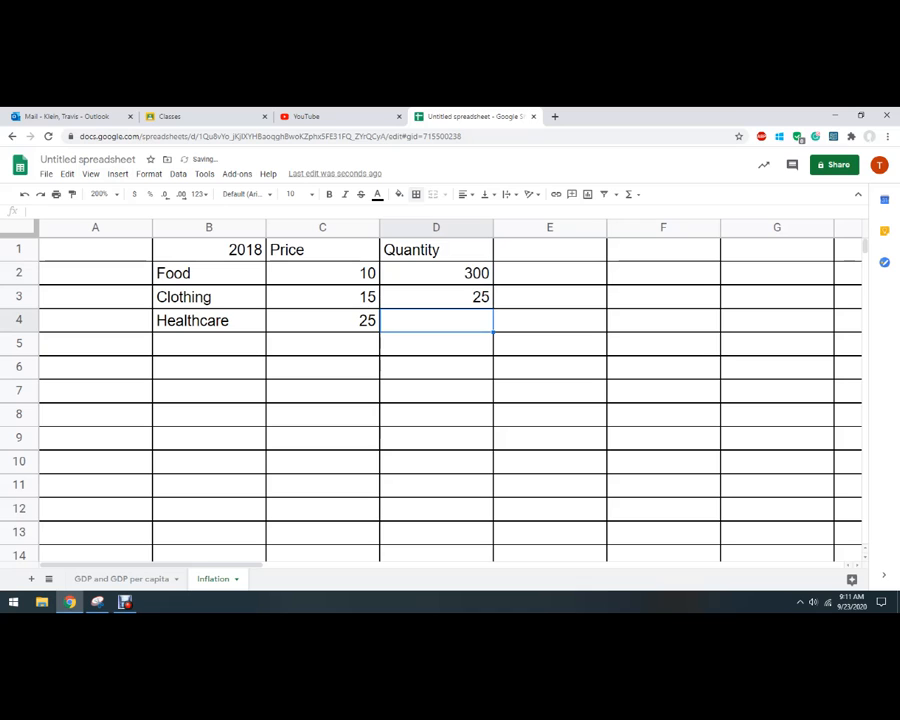
type("12")
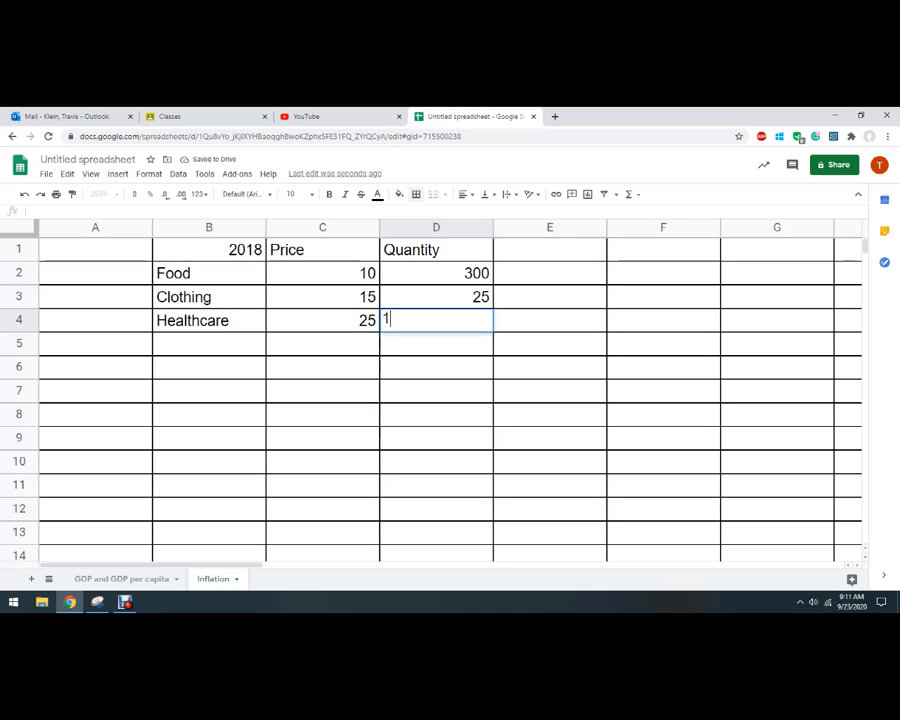
key("Return")
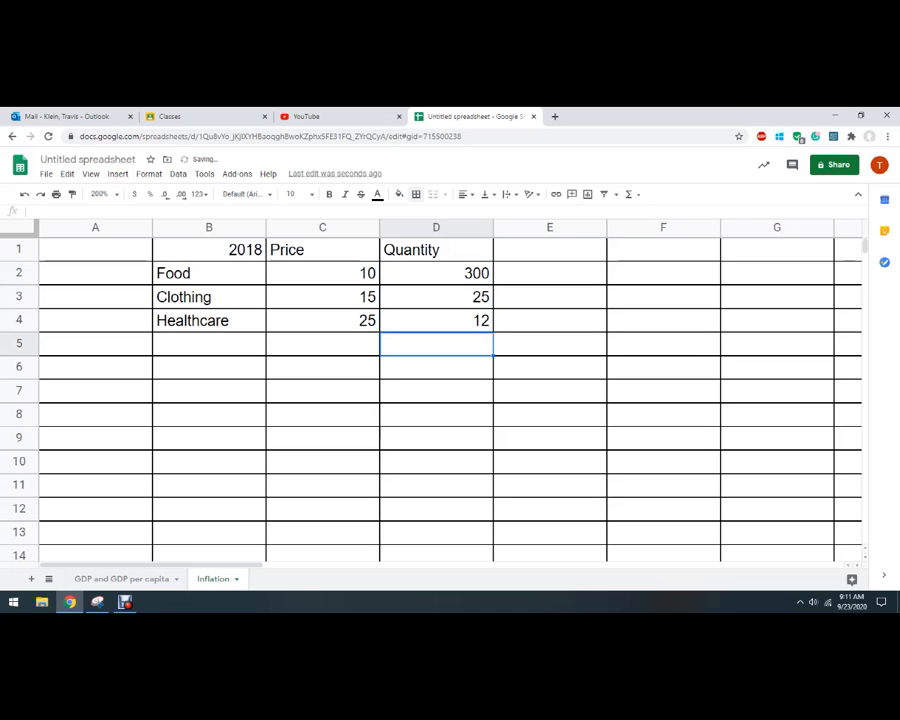
Step: Label B6 "Totals" and sum the three prices in C6 with the formula =C2+C3+C4
left_click(209, 367)
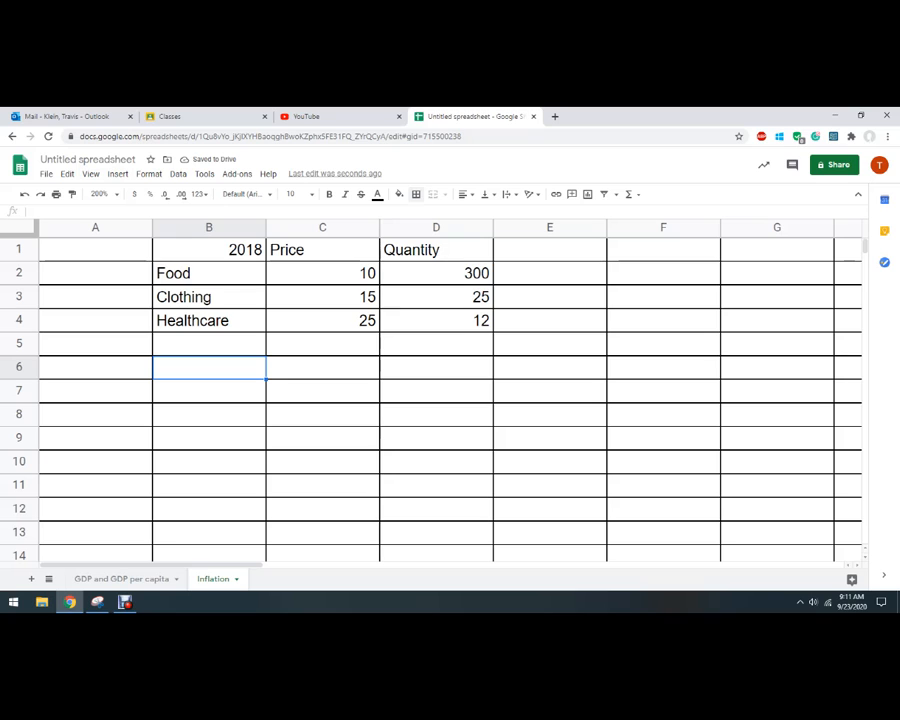
type("Totals")
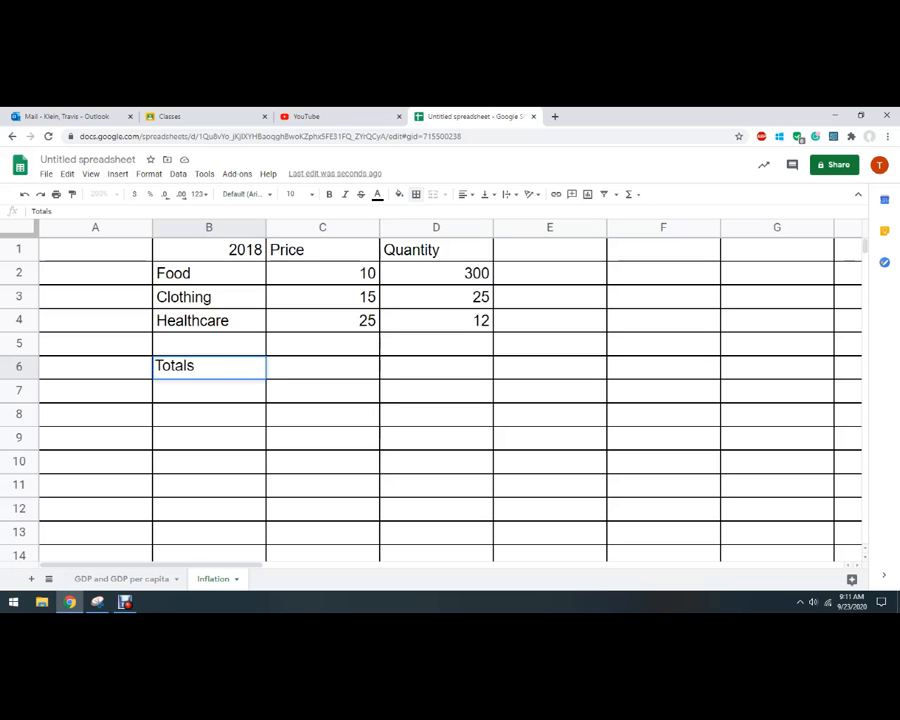
key("Tab")
type("=")
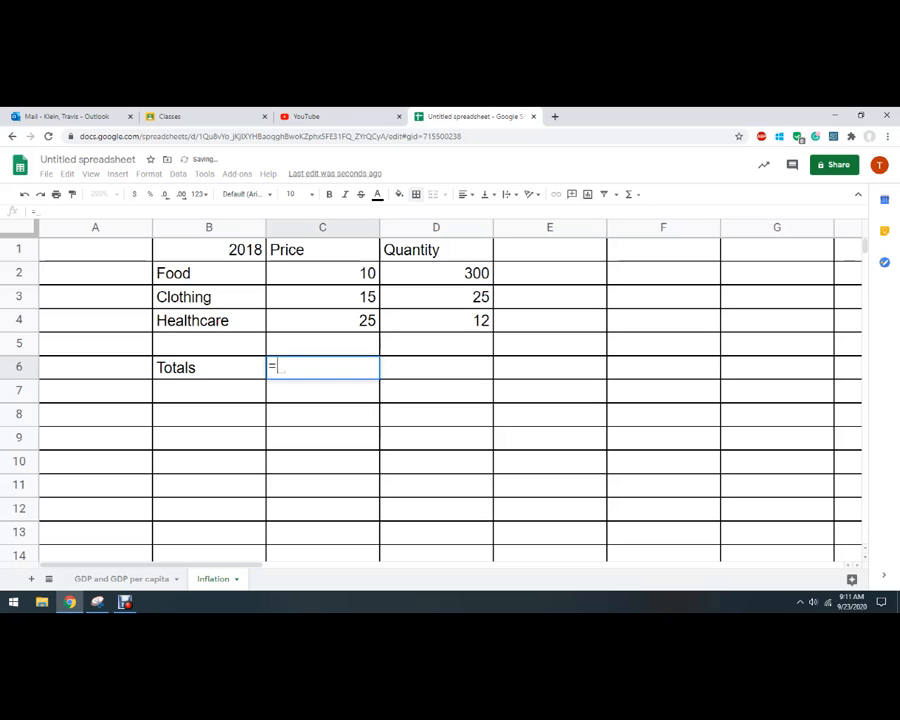
left_click(322, 273)
type("+")
left_click(322, 297)
type("+")
left_click(322, 320)
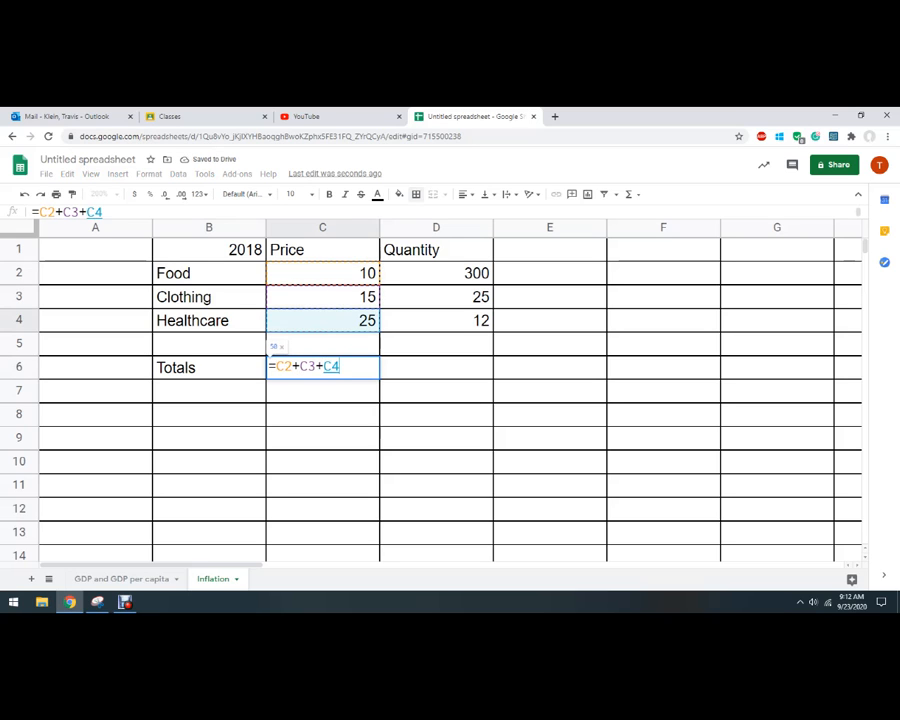
key("Return")
left_click_drag(209, 272, 209, 320)
left_click(322, 509)
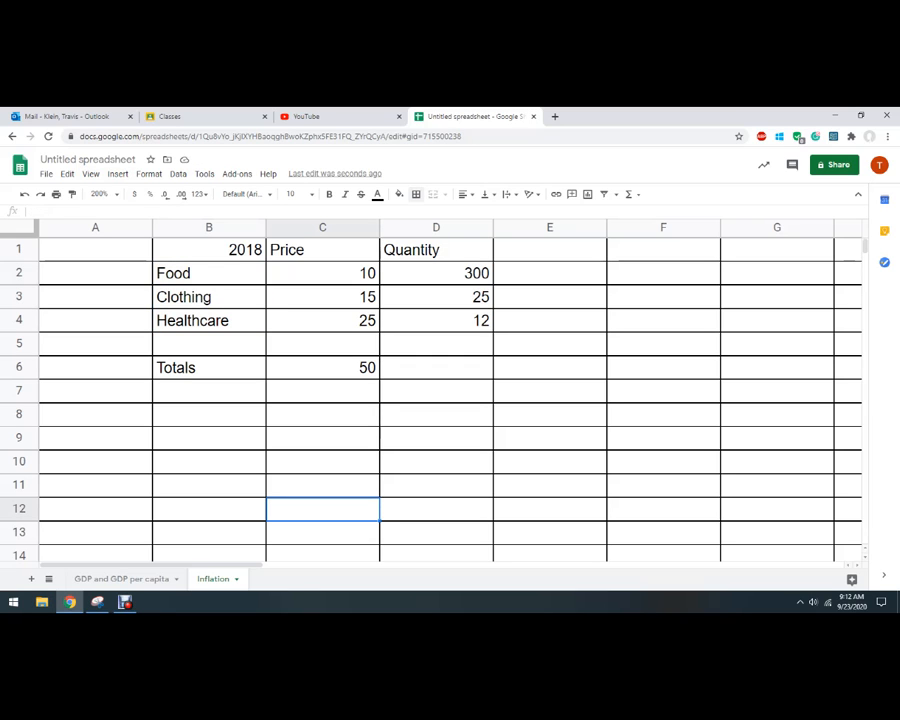
Step: Add the header "Spending" in E1 and calculate Food spending in E2 with the formula =C2*D2
left_click(549, 250)
type("Spending")
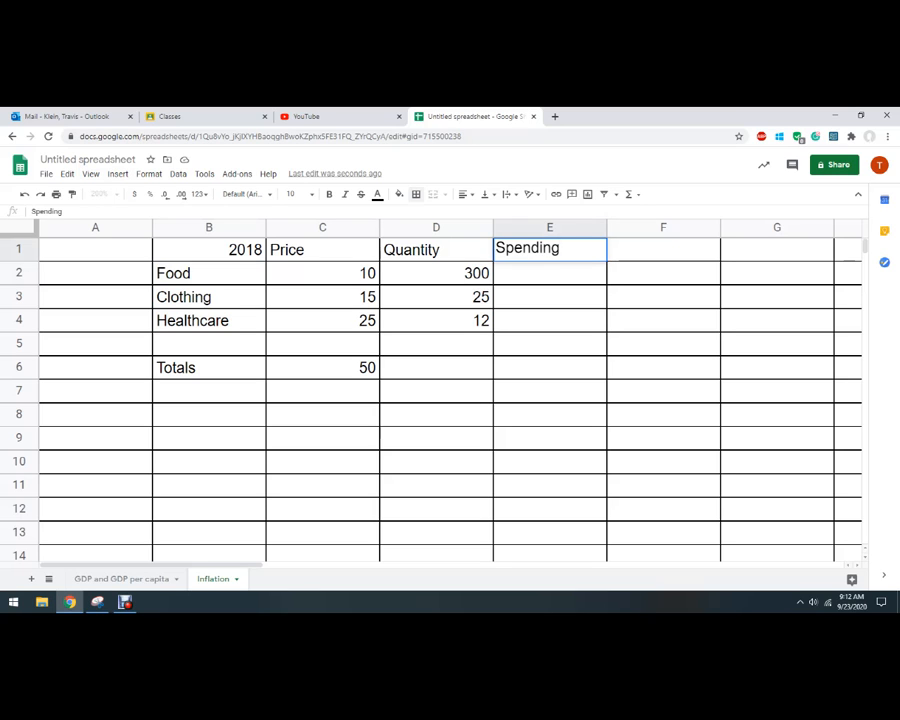
key("Return")
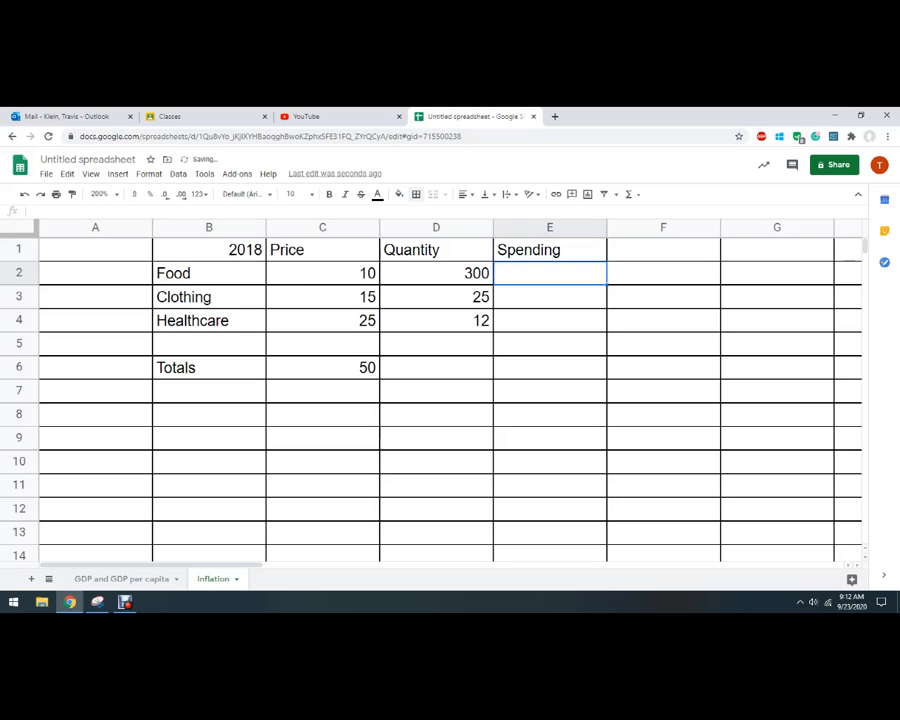
type("=")
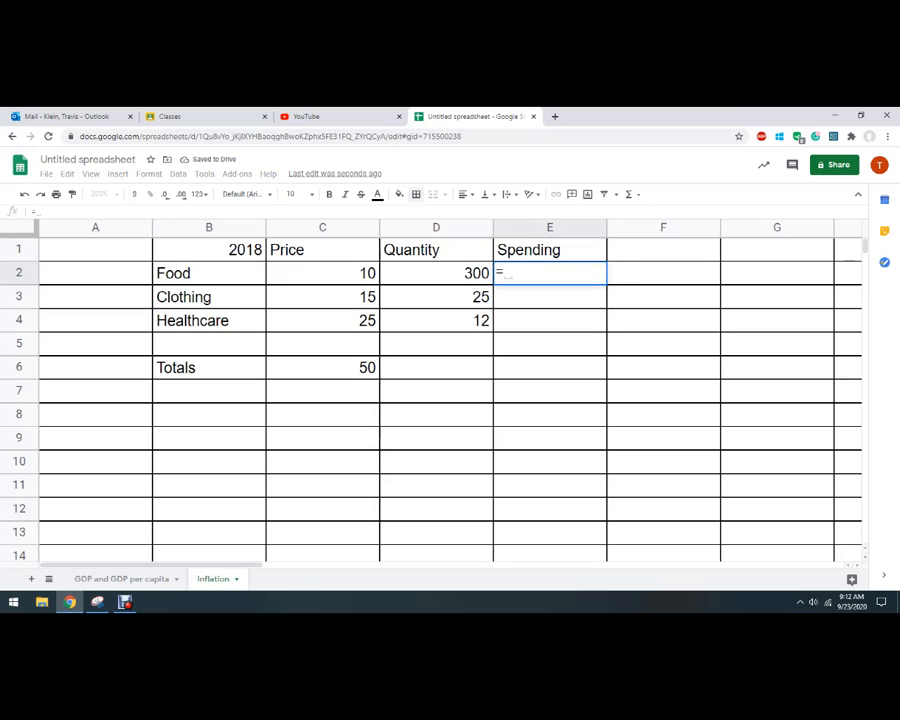
left_click(322, 273)
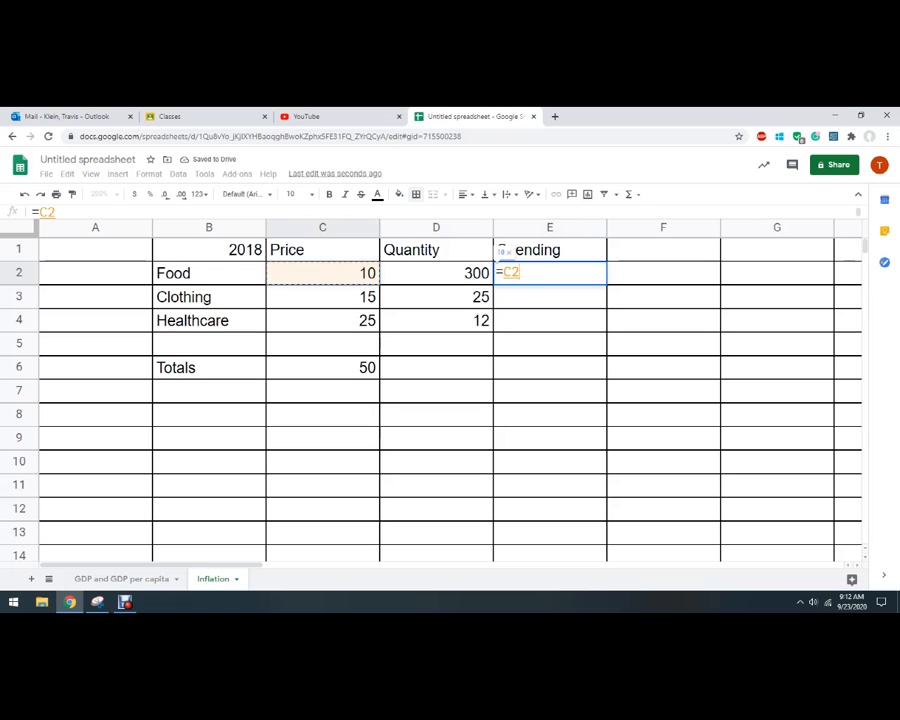
type("*")
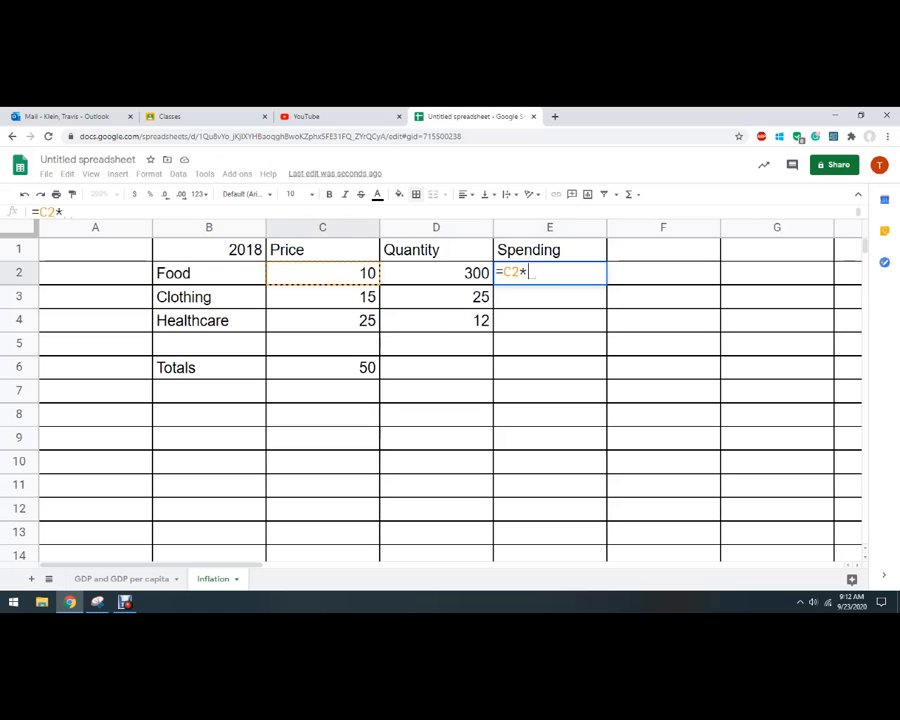
left_click(436, 273)
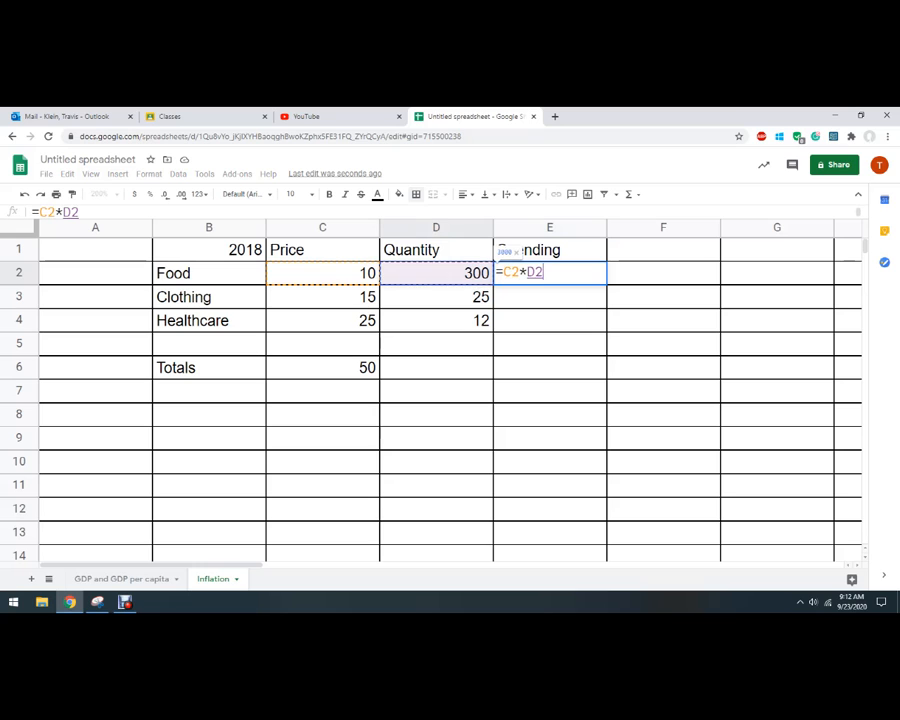
key("Return")
Step: Fill the spending formula from E2 down through E4 for Clothing and Healthcare
left_click(550, 273)
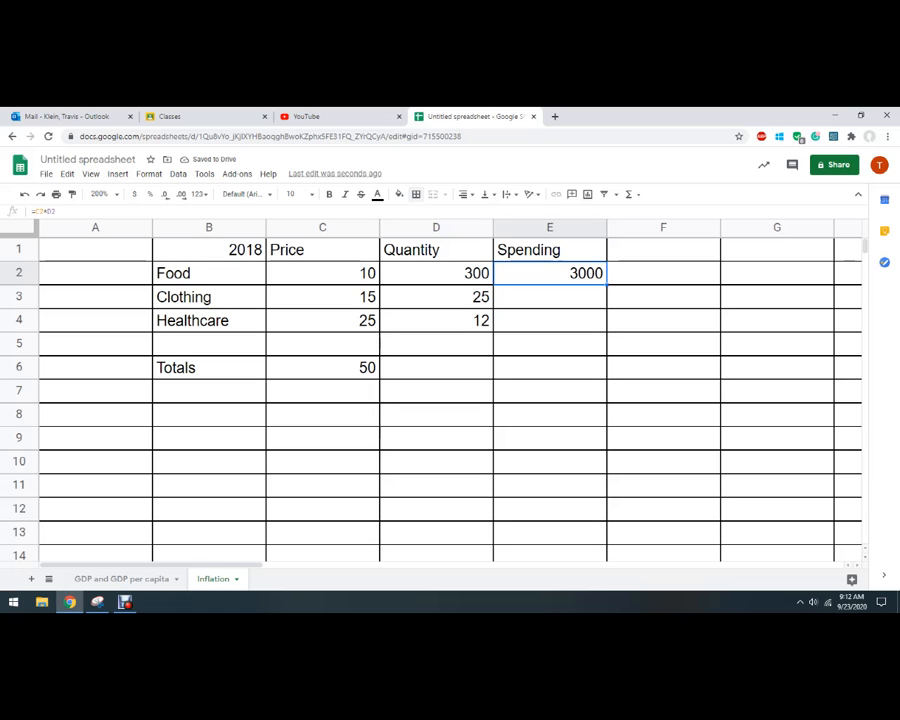
left_click_drag(606, 285, 602, 323)
left_click(663, 391)
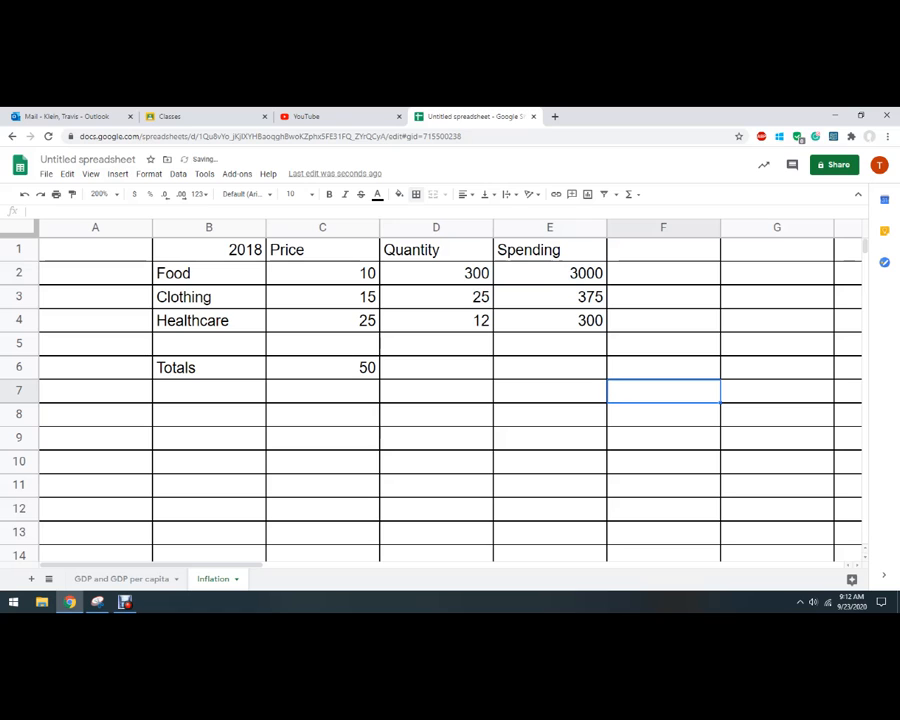
Step: Copy the price total formula from C6 into E6 and clear the pasted cell again
left_click(550, 368)
left_click(323, 368)
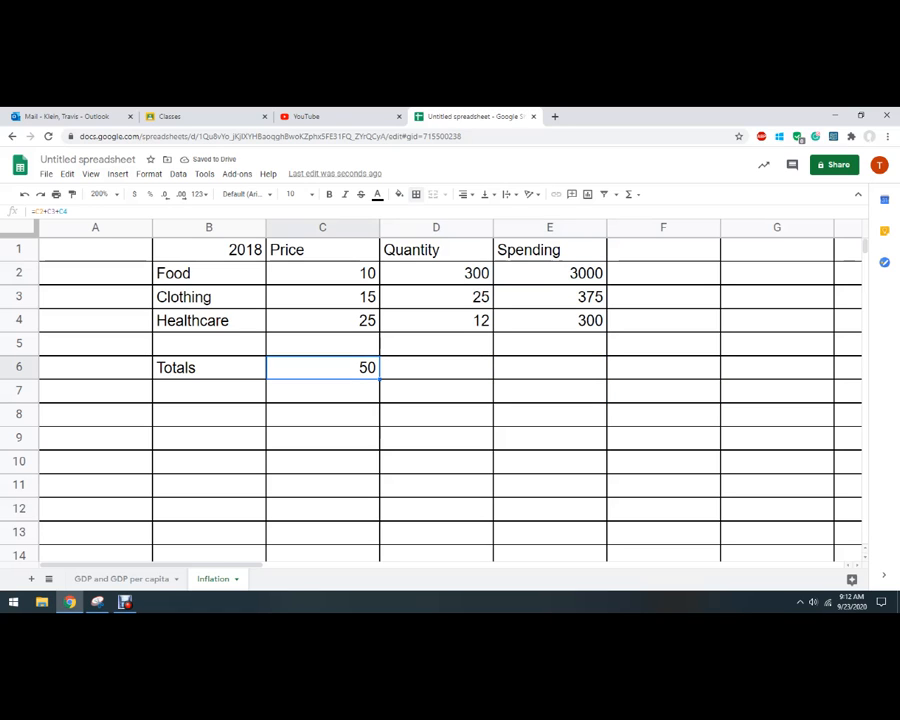
key("ctrl+c")
left_click(550, 368)
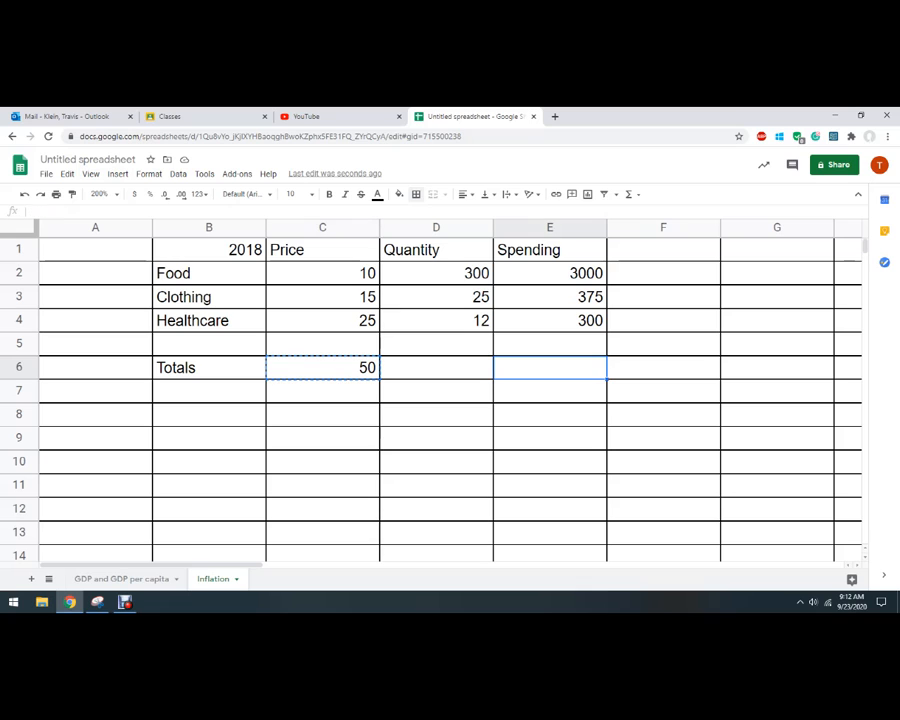
key("ctrl+v")
key("Down")
key("Up")
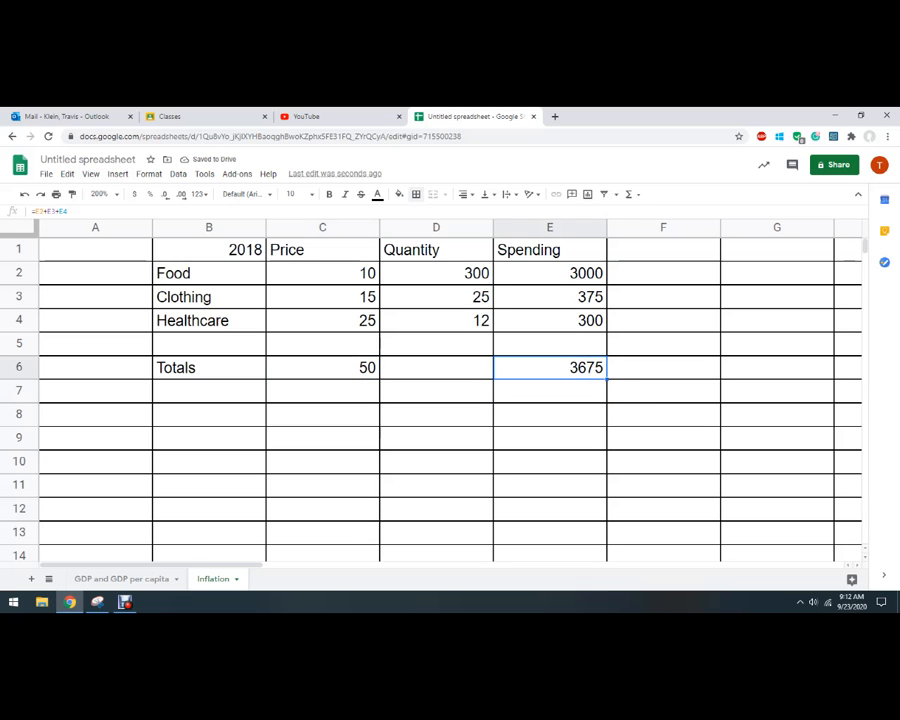
key("Delete")
Step: Copy the Totals formula from C6 into E6 to sum the Spending column
left_click(322, 368)
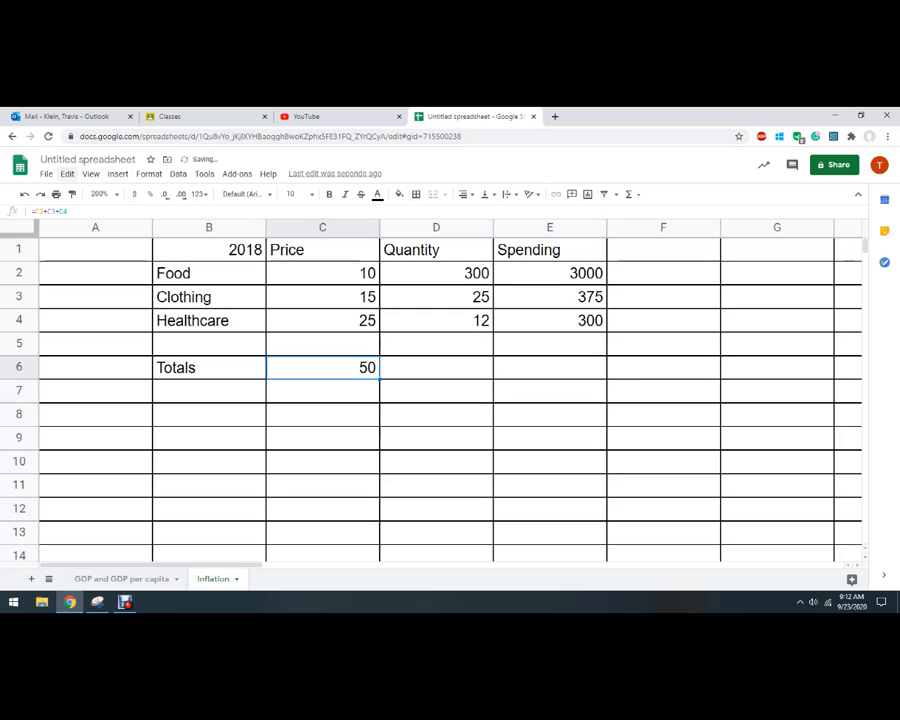
left_click(67, 174)
left_click(88, 258)
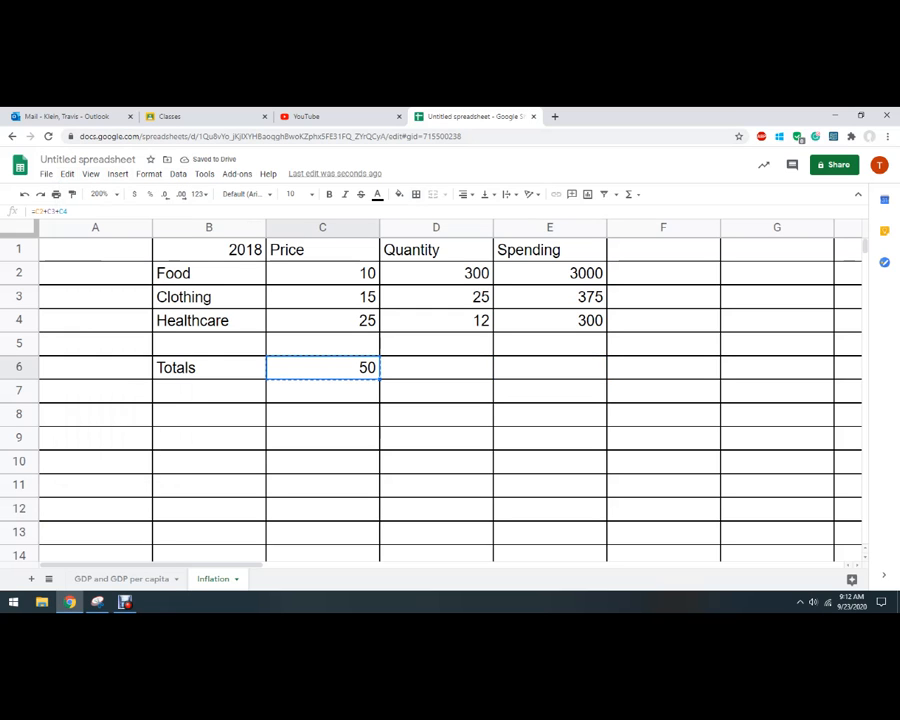
left_click(550, 391)
left_click(550, 368)
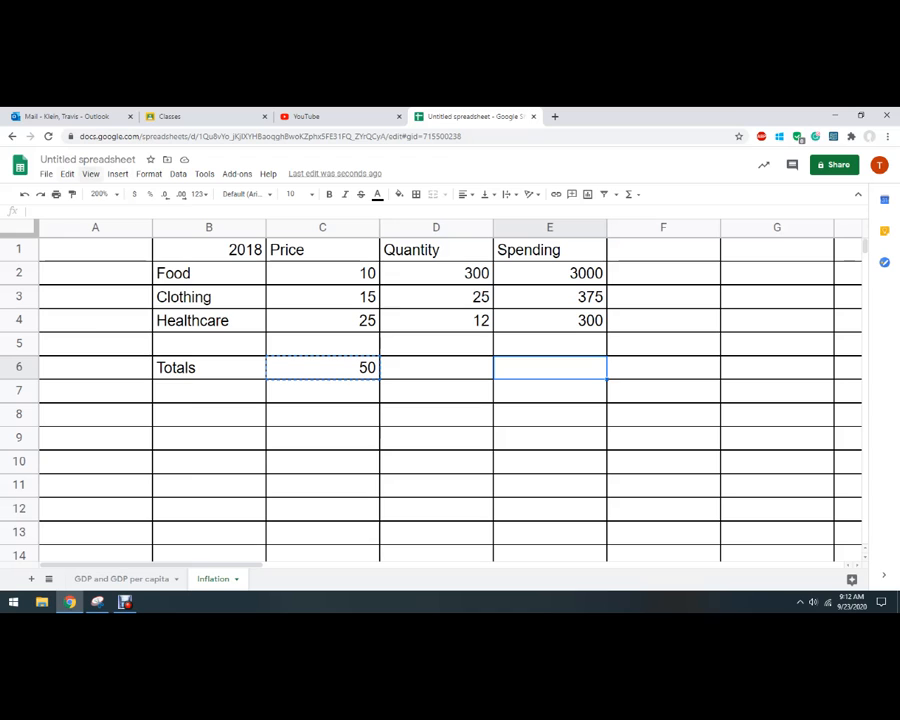
left_click(67, 174)
left_click(88, 275)
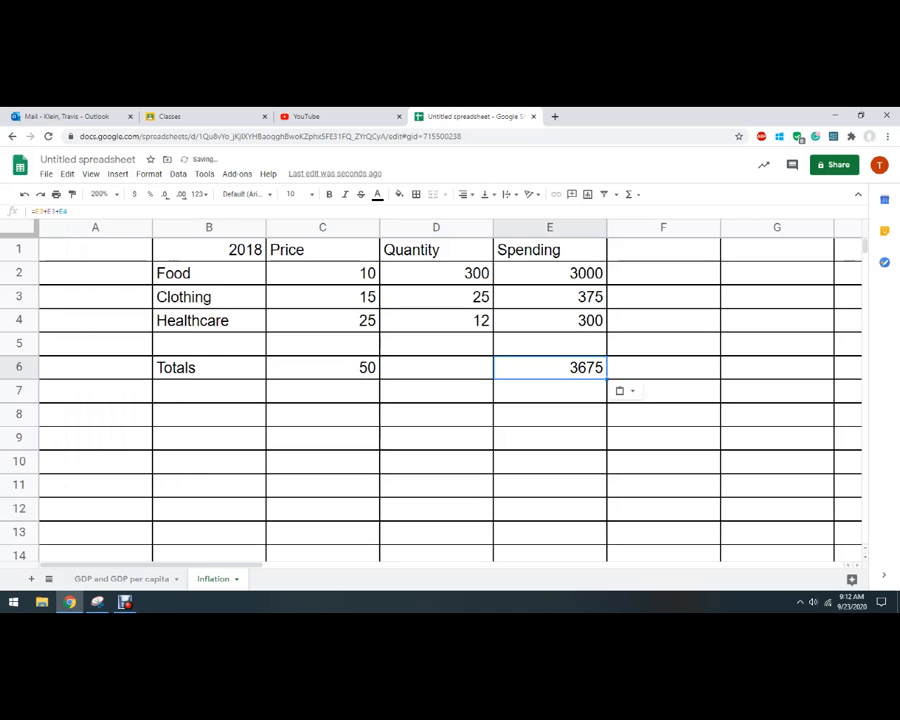
left_click(323, 368)
left_click(436, 391)
left_click(550, 368)
left_click(323, 391)
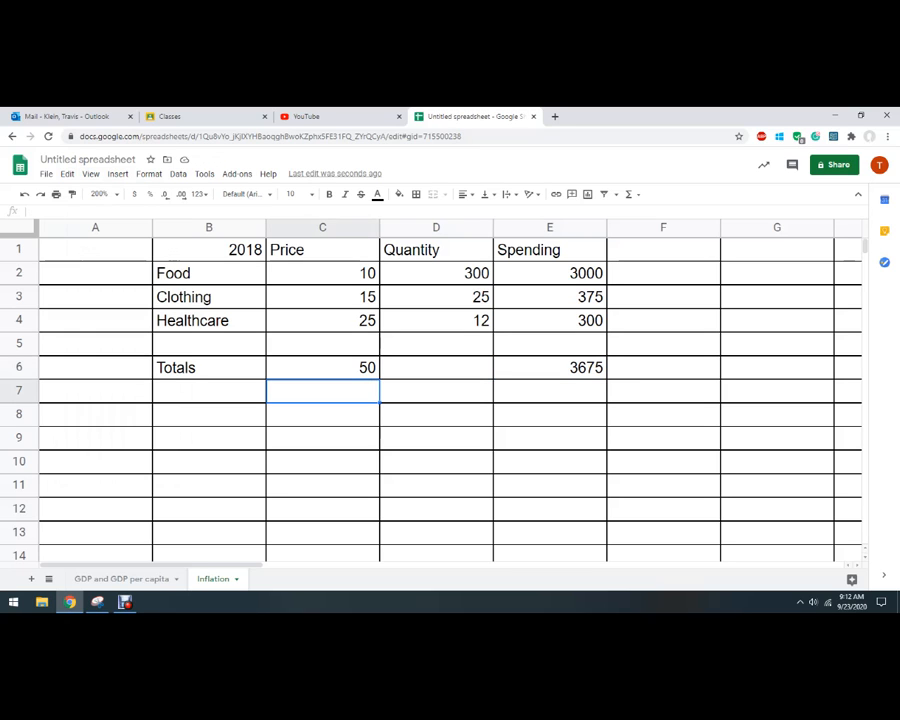
Step: Try a Food price of 9 in C2 and set it back to 10
left_click(323, 273)
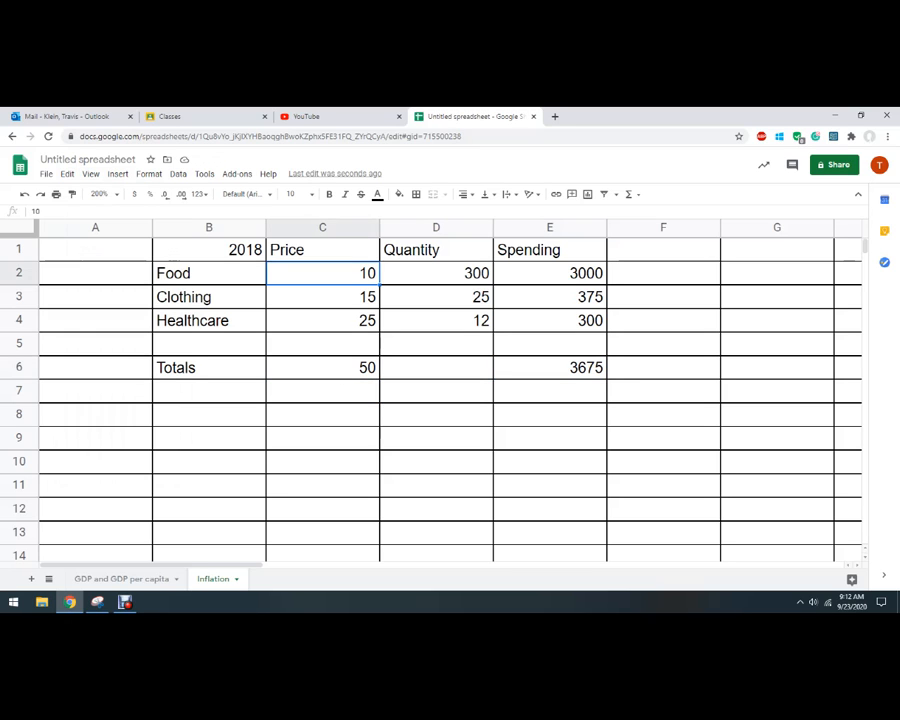
type("9")
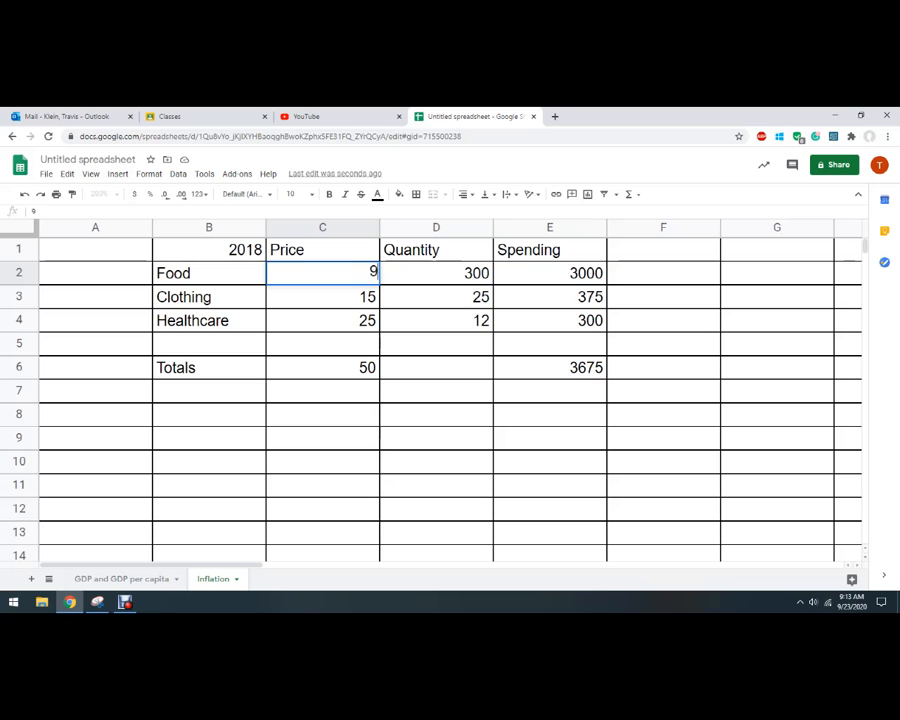
key("Return")
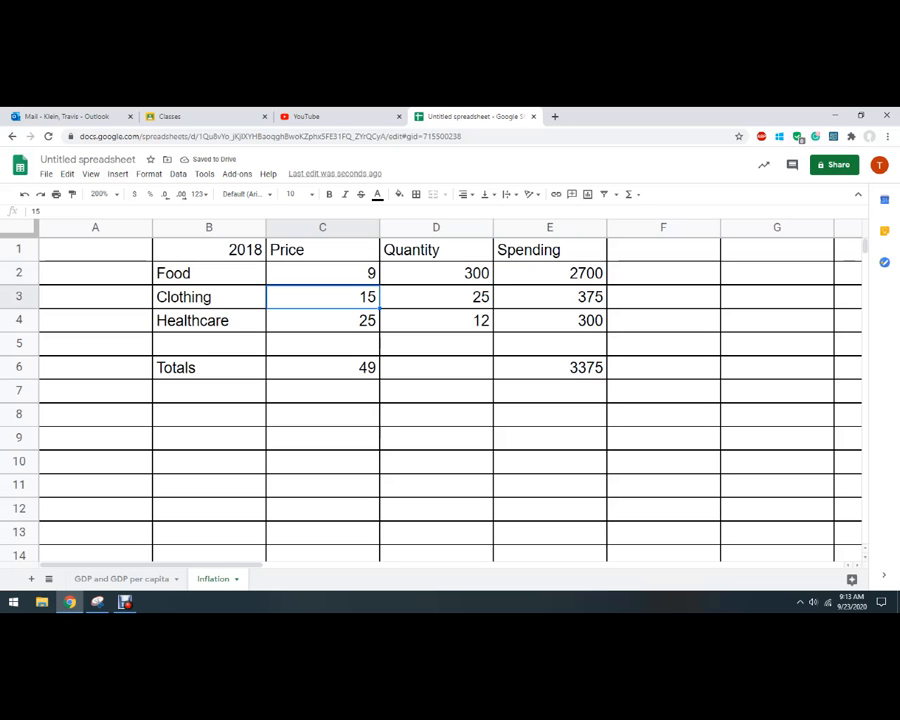
left_click(322, 273)
type("10")
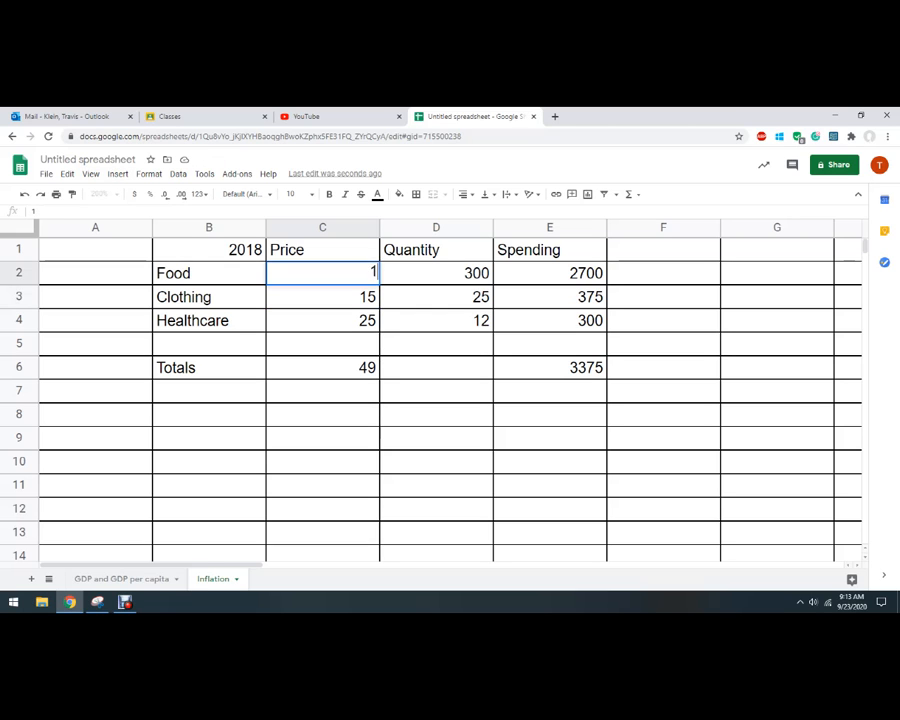
key("Return")
Step: Duplicate the 2018 table in B1:E6 to a new block starting at B8 and change its year to 2019
left_click_drag(209, 250, 549, 367)
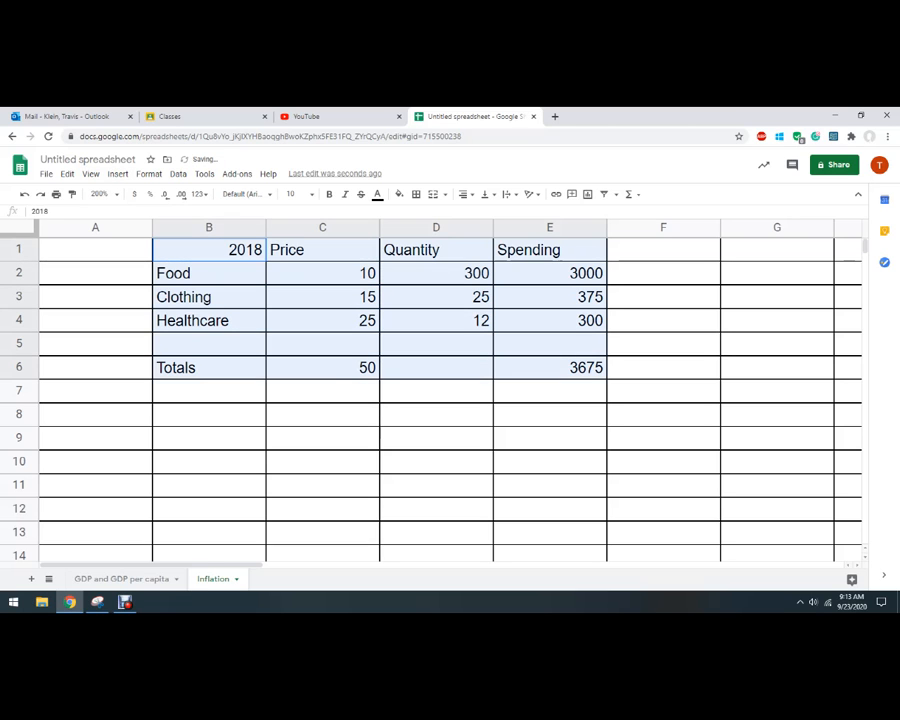
key("ctrl+c")
left_click(209, 414)
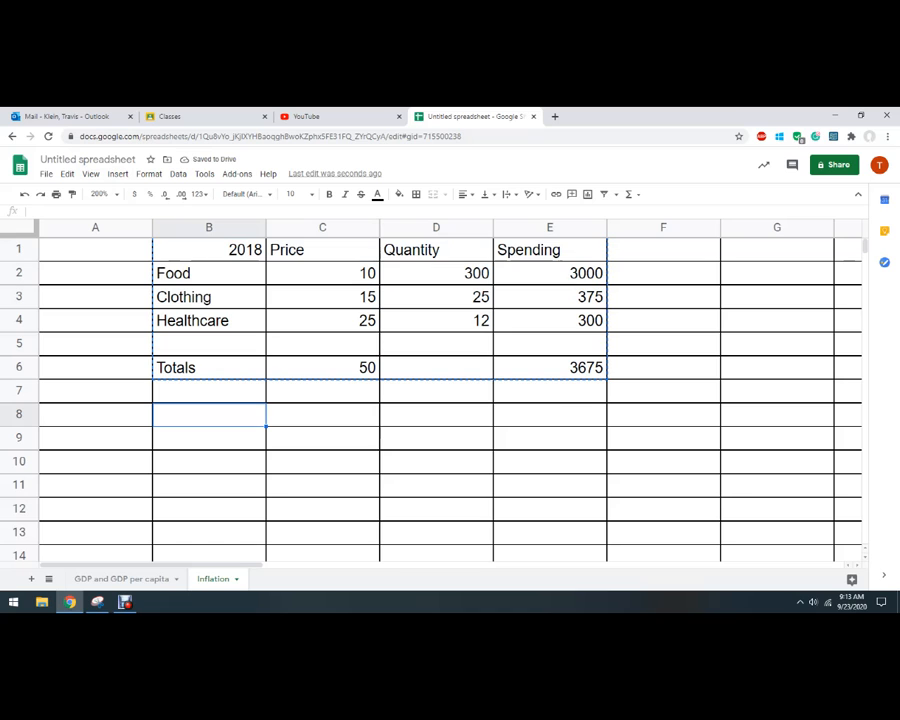
key("ctrl+v")
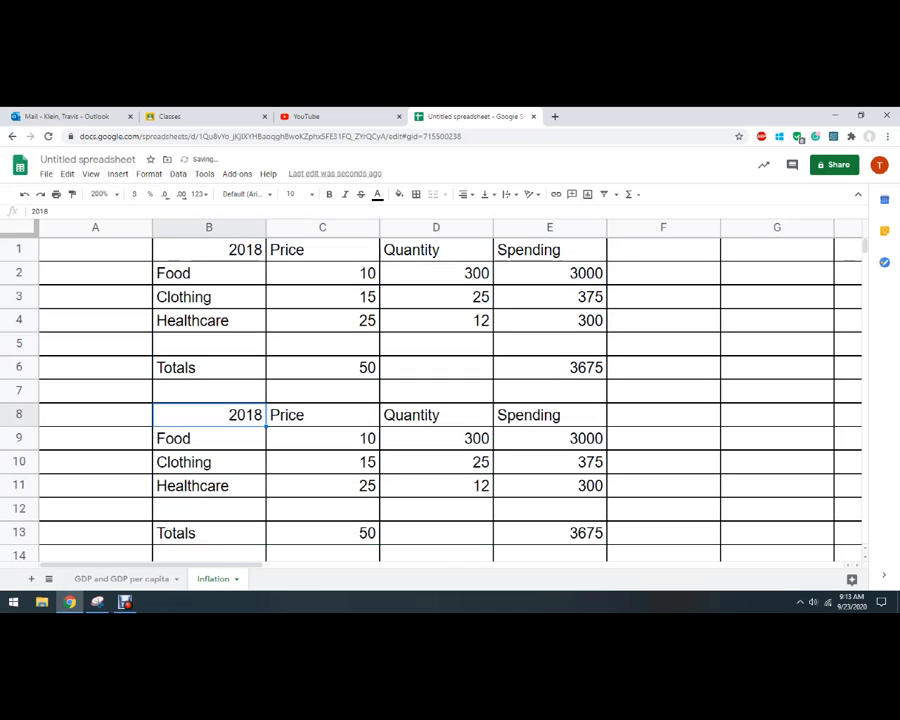
key("Return")
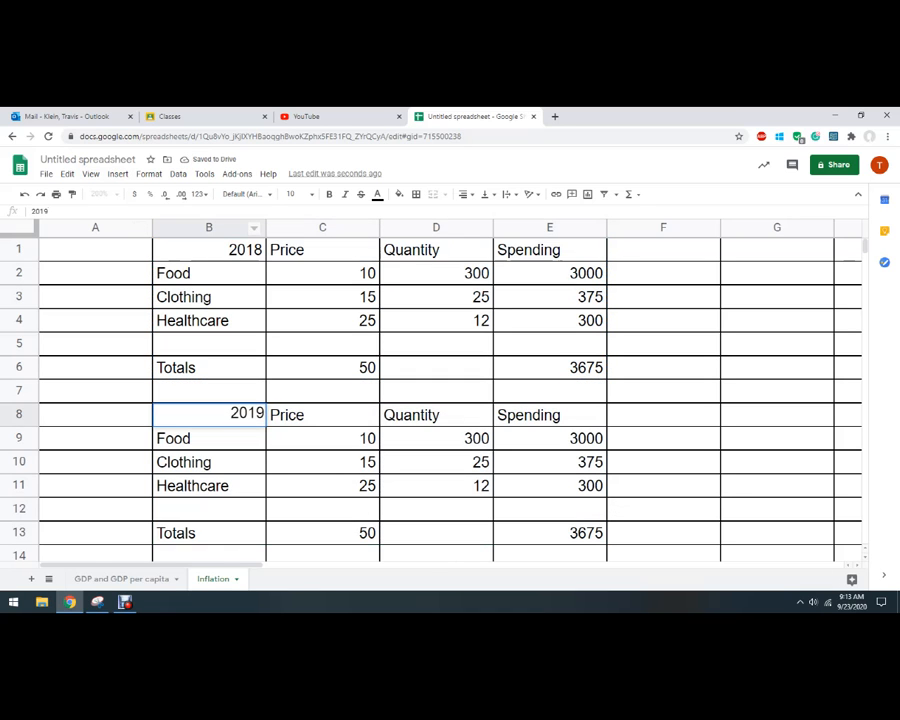
left_click(663, 391)
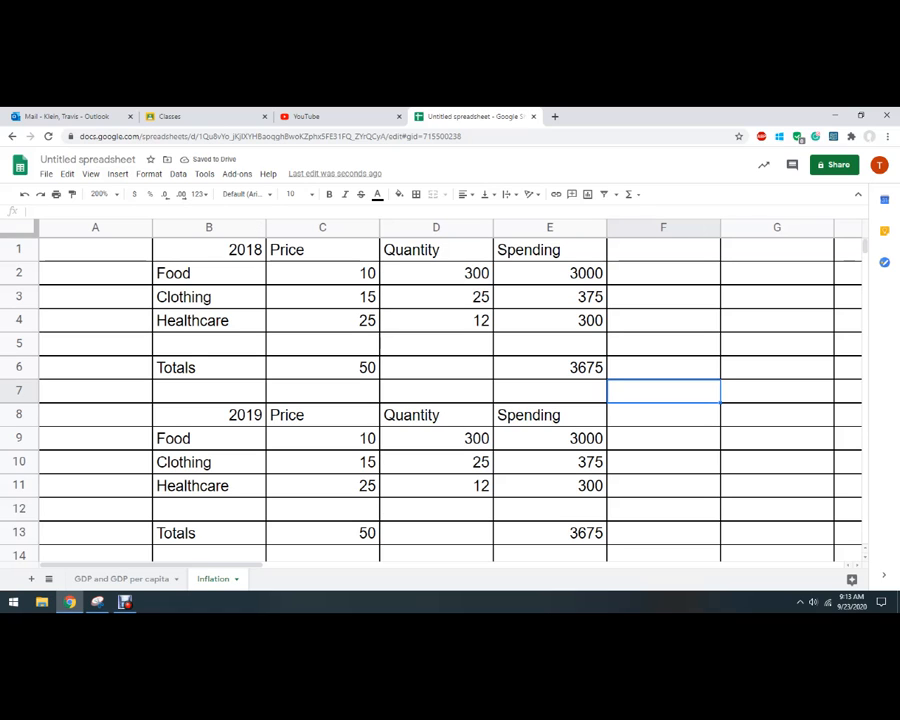
Step: Set the 2019 prices to 8 for Food, 14 for Clothing and 30 for Healthcare
left_click(322, 439)
type("8")
key("Return")
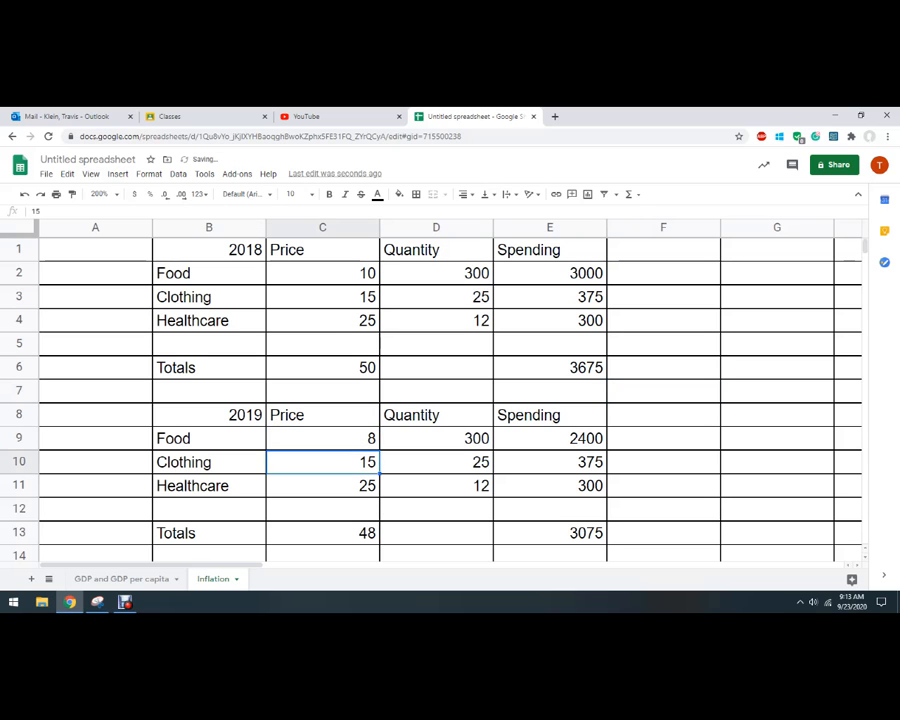
type("14")
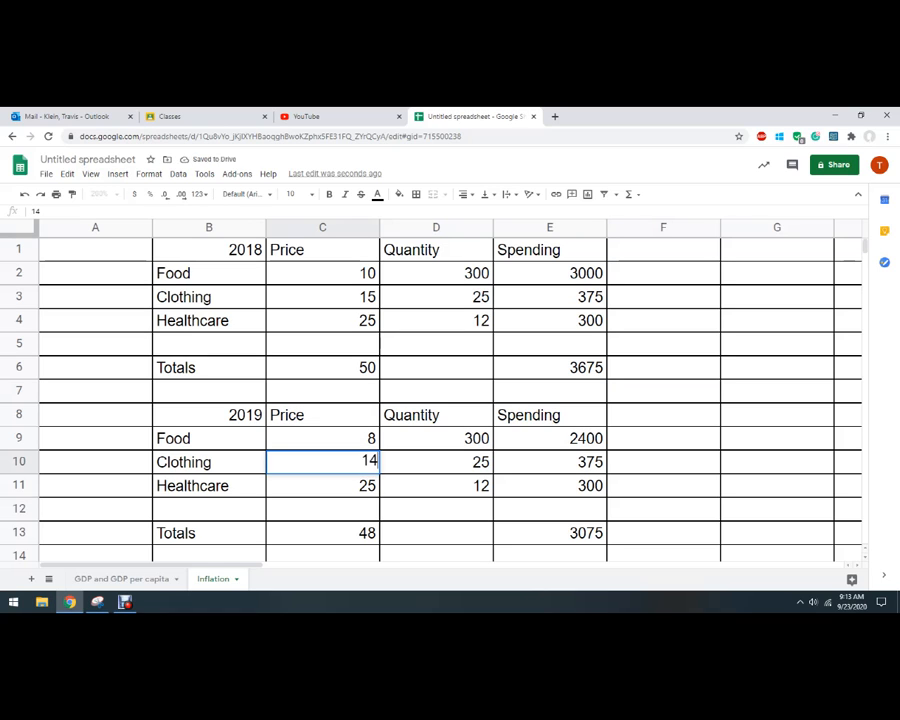
key("Return")
type("30")
key("Return")
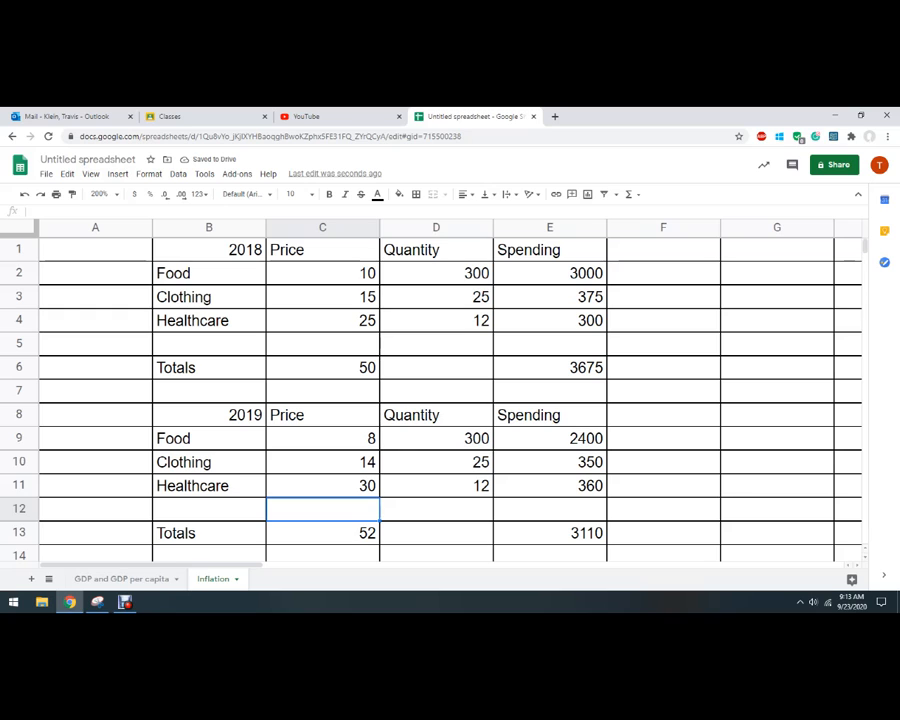
left_click_drag(436, 439, 436, 486)
left_click(550, 486)
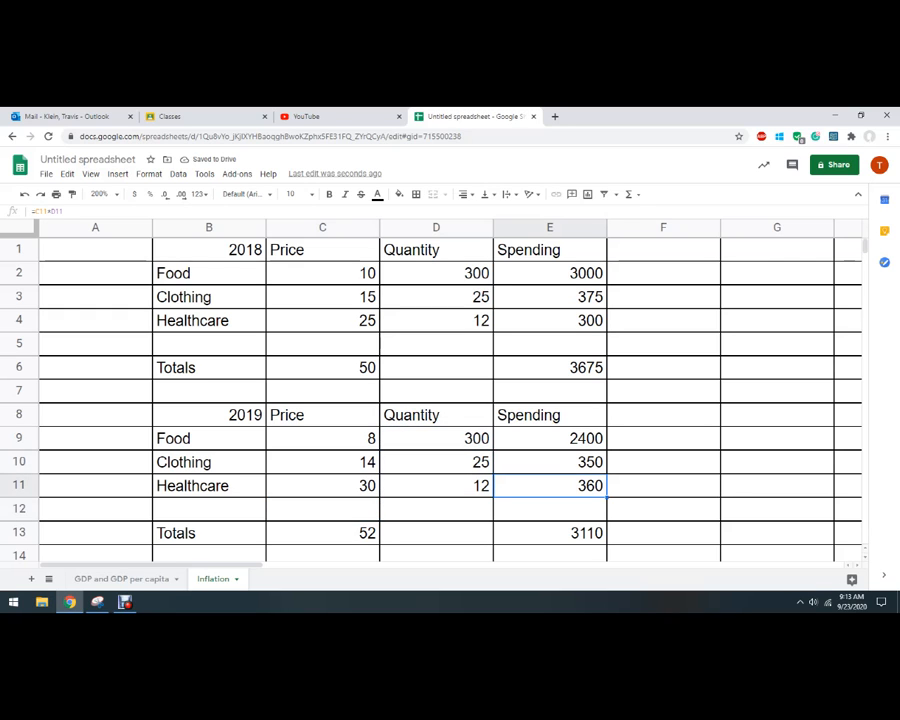
Step: Enter the label "Inflation rate:" in cell G5
left_click(663, 344)
left_click(777, 344)
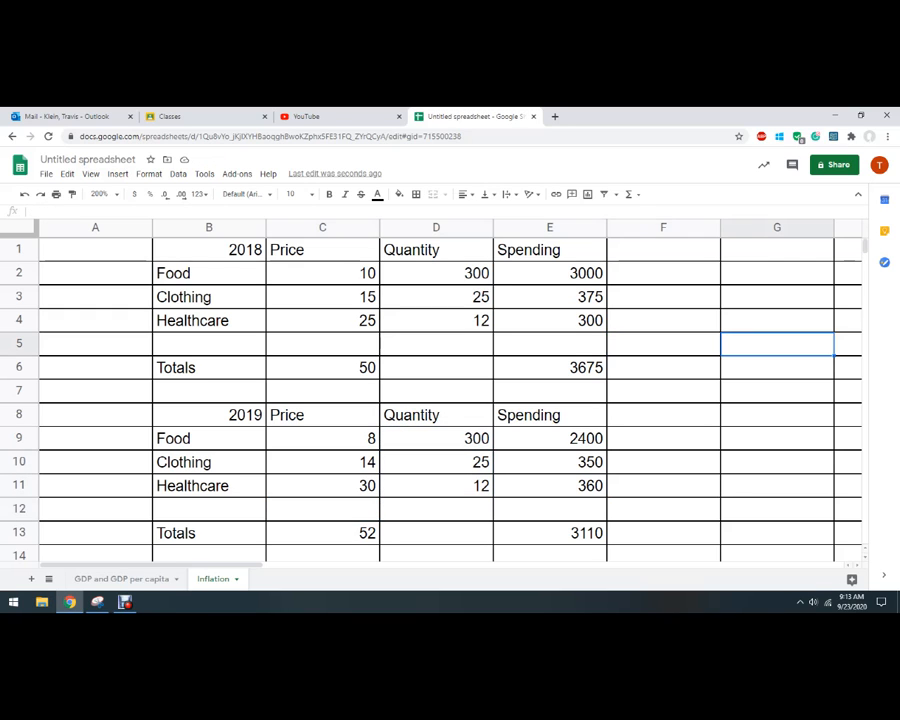
type("Inflation ")
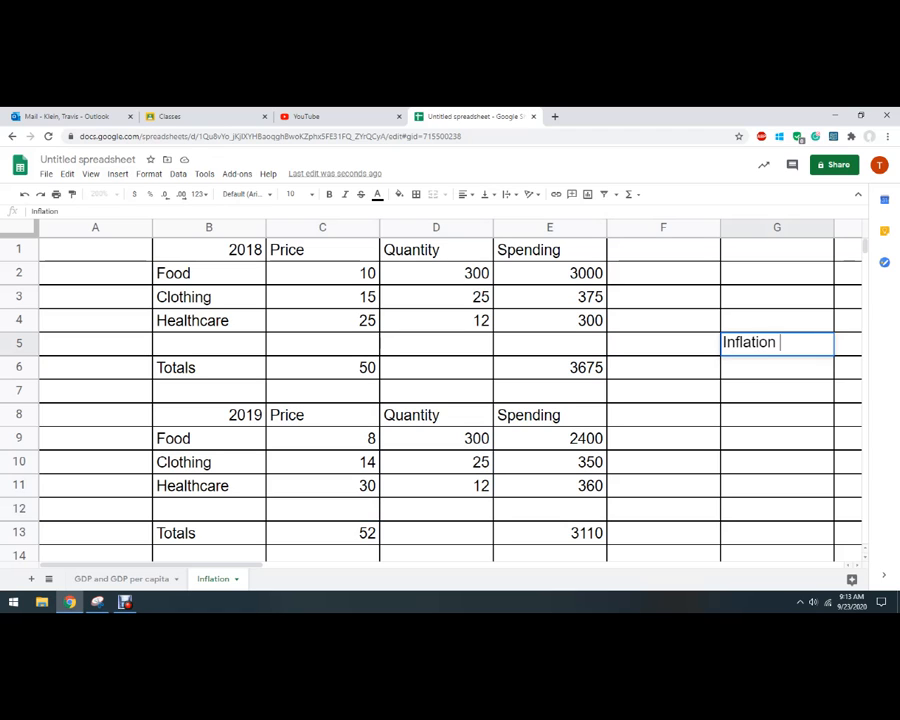
type("rate:")
key("Left")
Step: Write the formula note "(New-Old)/Old X 100" in G4 above the inflation label, and narrow column F
key("Up")
key("Right")
type("New")
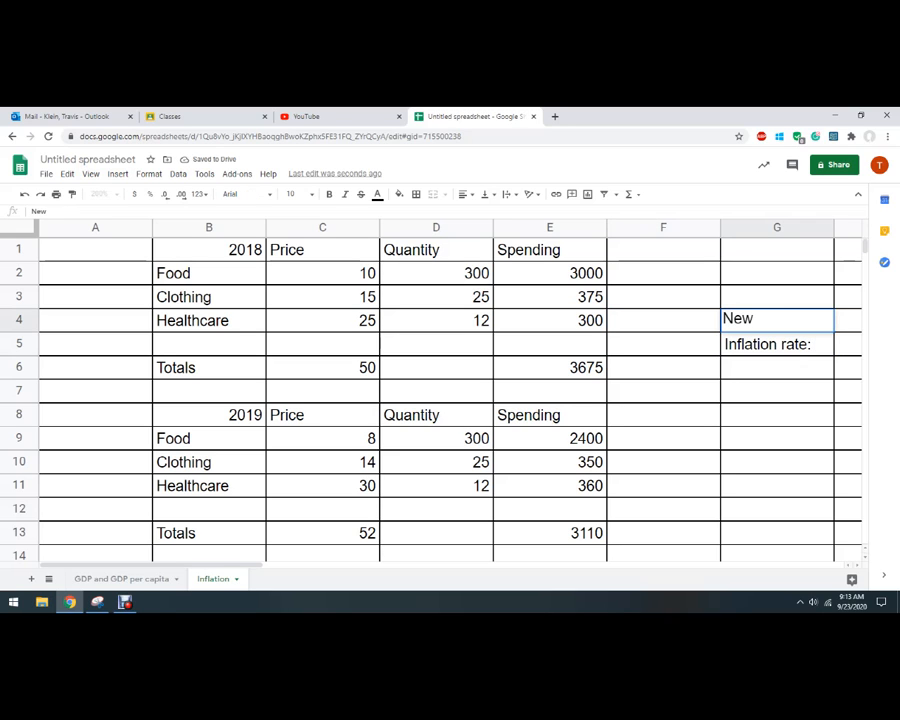
type("-Old)")
key("Home")
type("(")
key("End")
type("/Old")
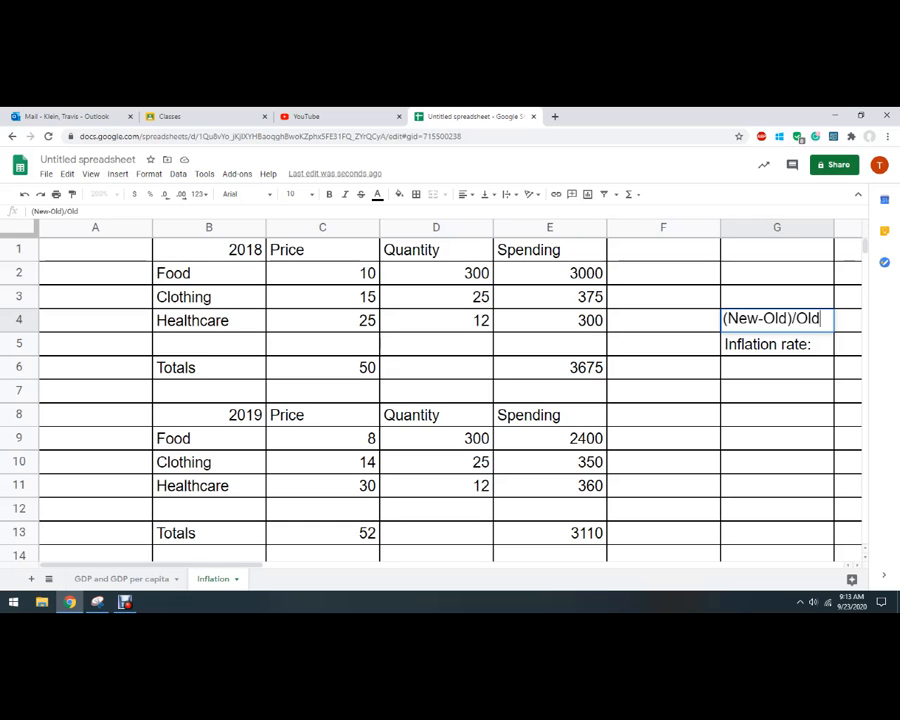
type(" X 100")
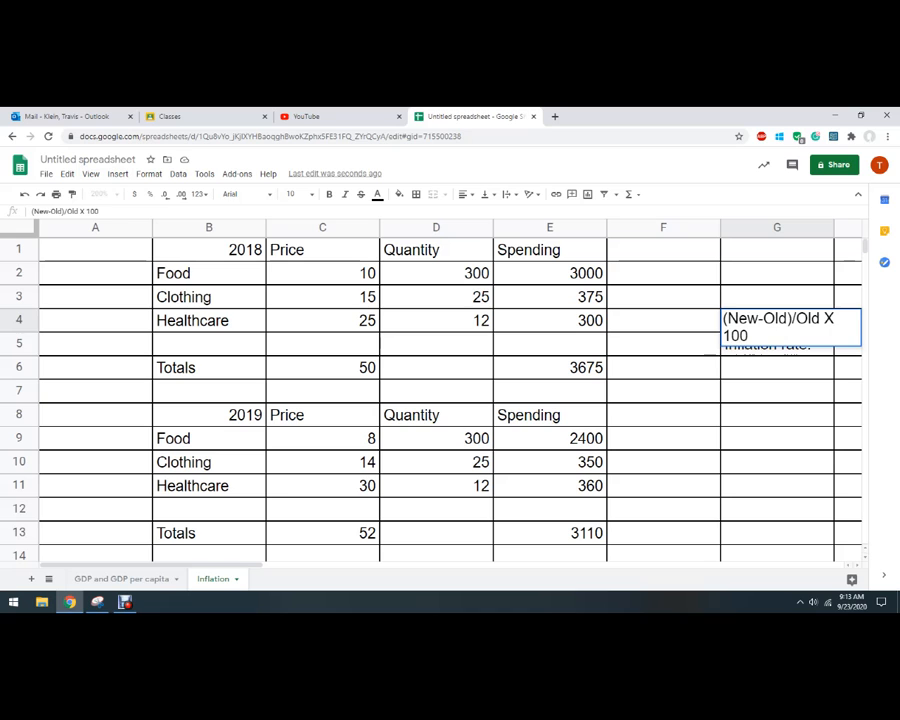
key("Return")
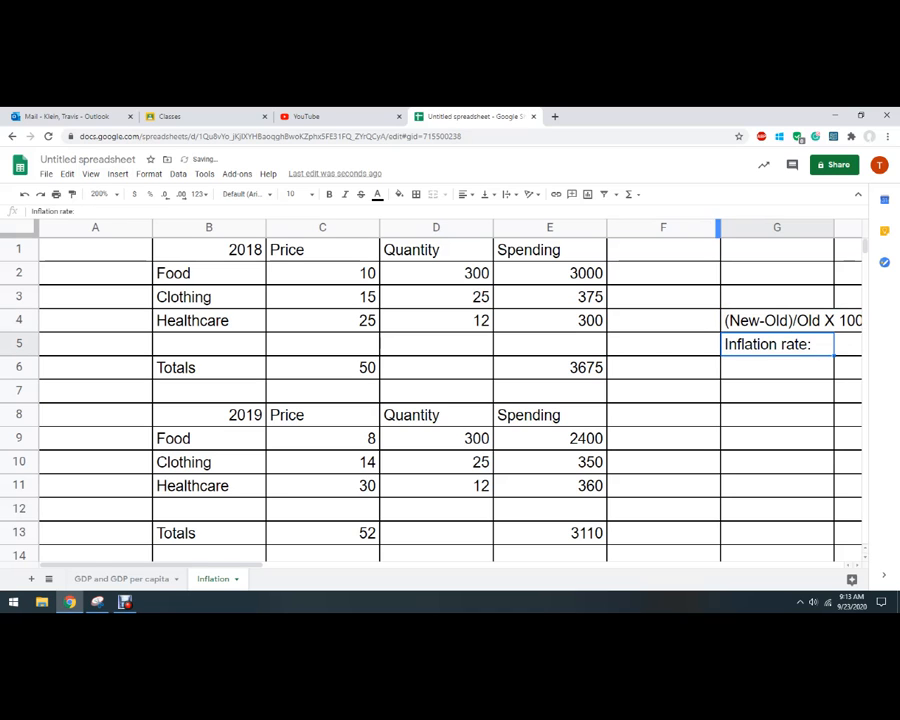
left_click_drag(719, 228, 654, 228)
Step: Calculate the inflation rate in G6 from the two price totals with =(C13-C6)/C6
key("Return")
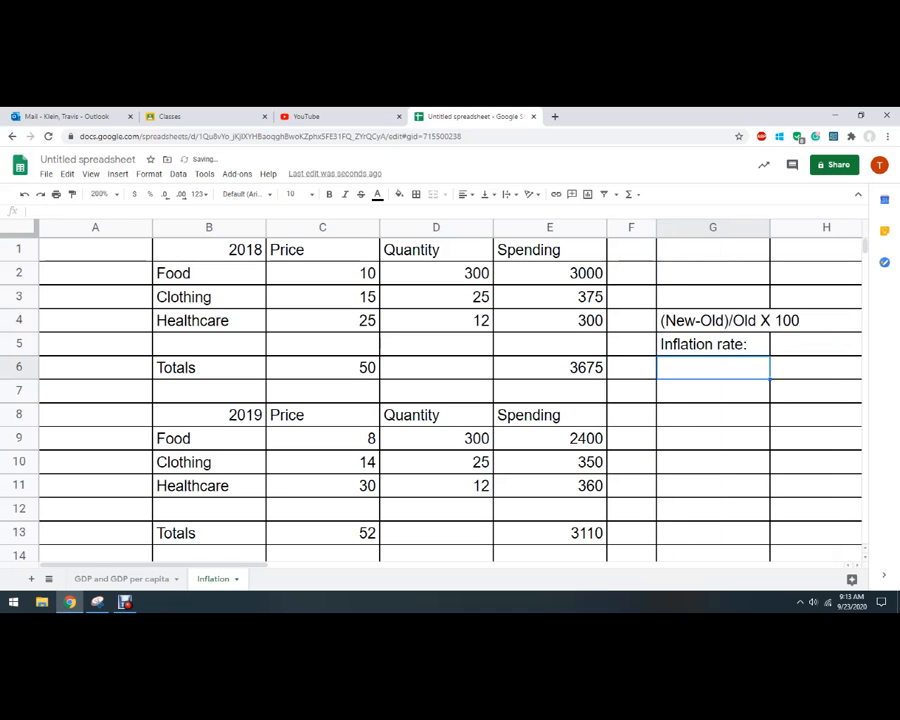
type("=")
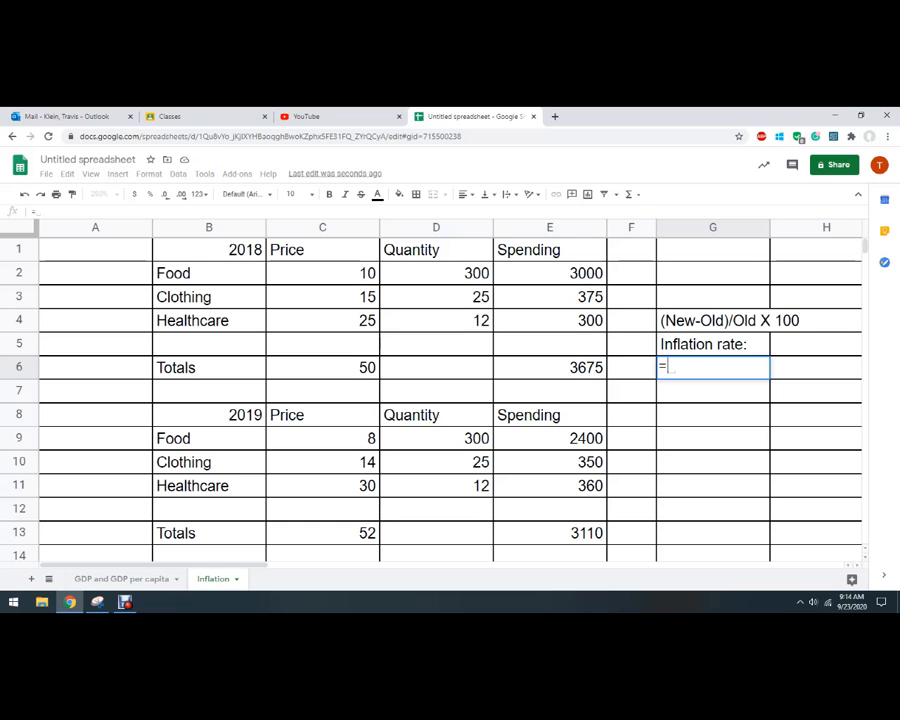
left_click(323, 533)
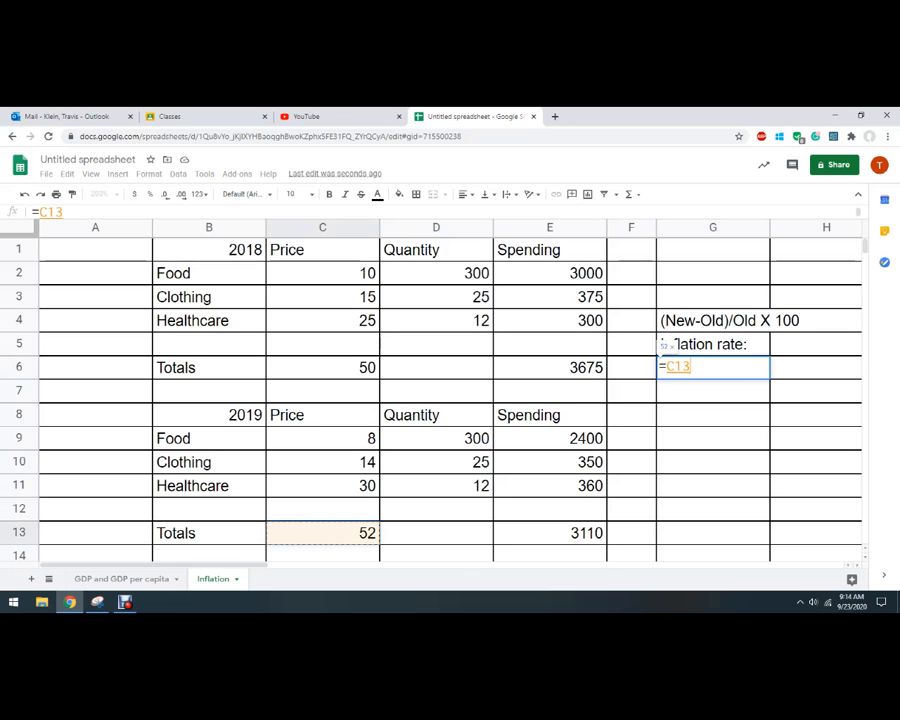
type("-")
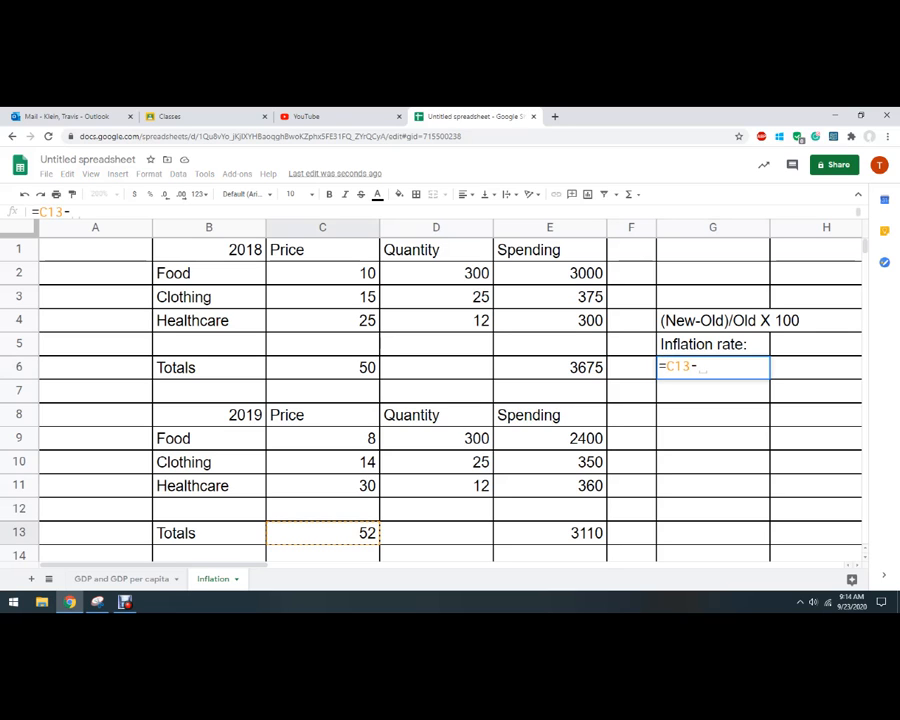
left_click(323, 368)
left_click(667, 367)
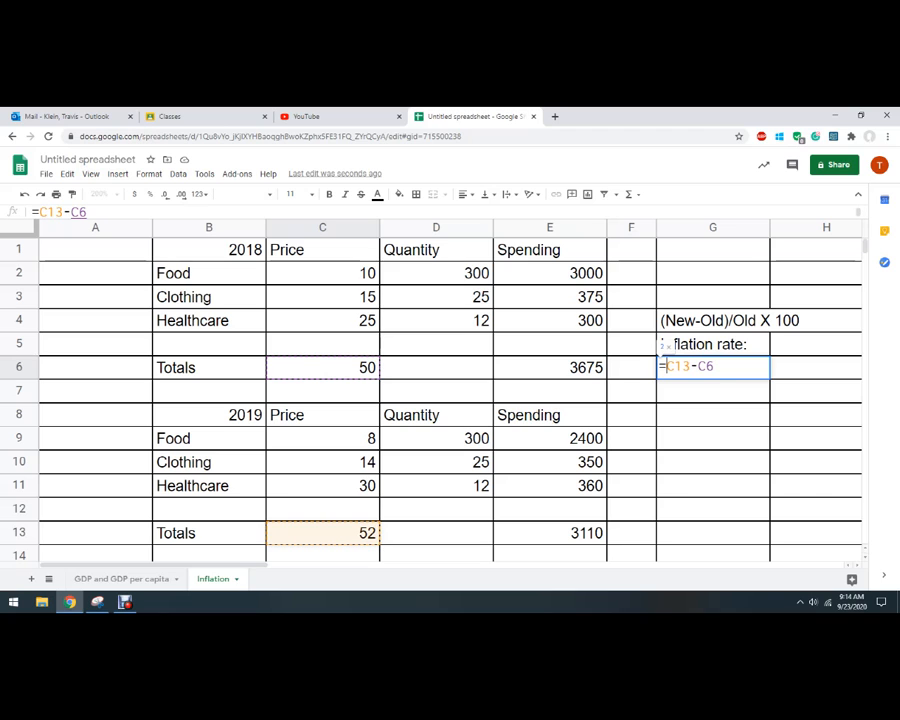
type("(")
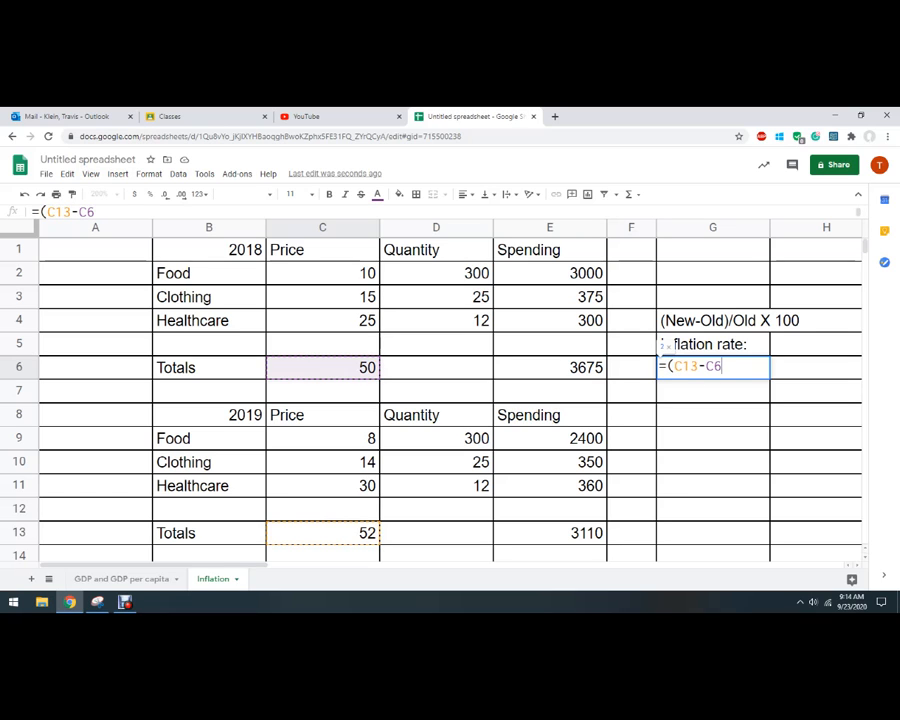
type(")/")
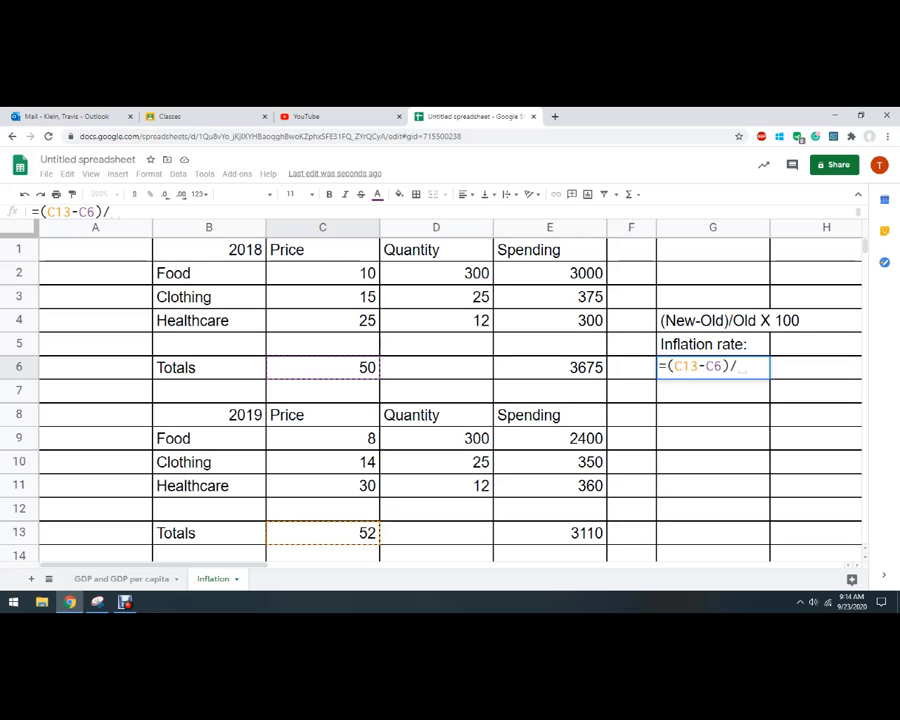
type("C6")
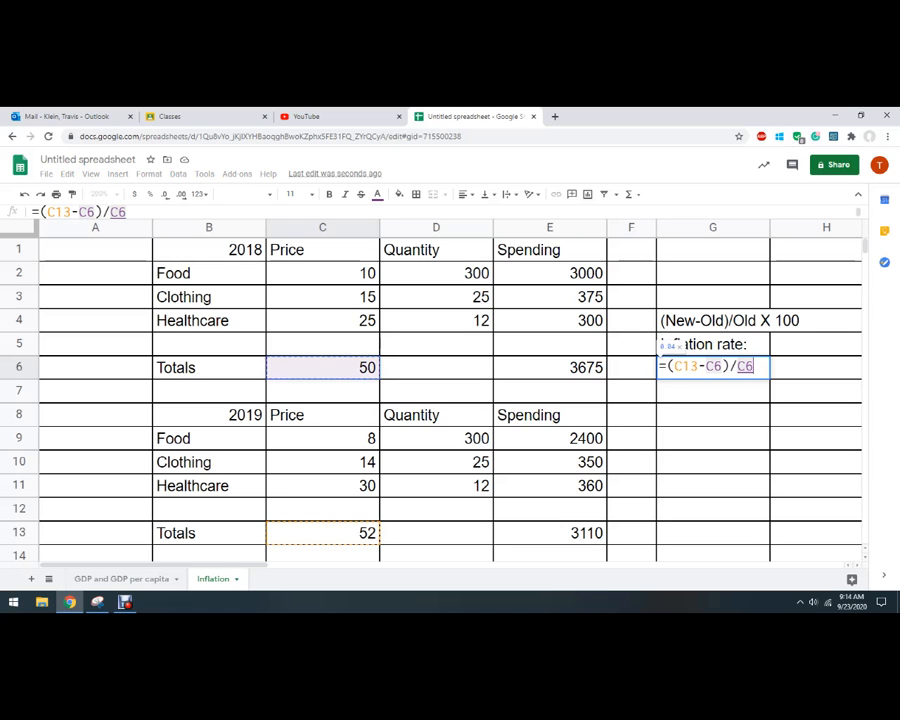
key("Return")
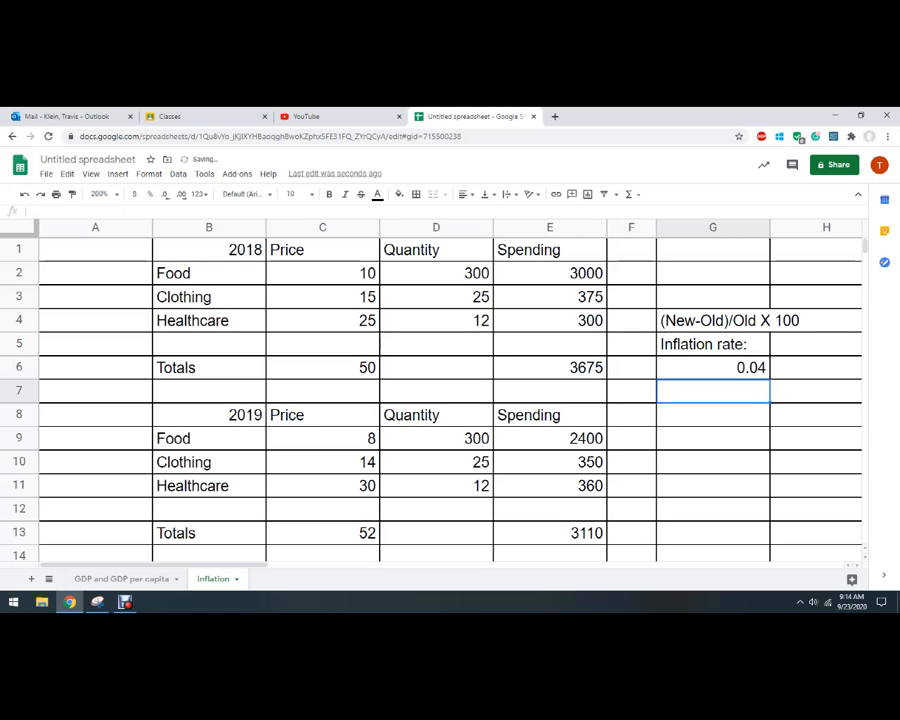
Step: Format the inflation rate in G6 as a percentage
left_click(712, 367)
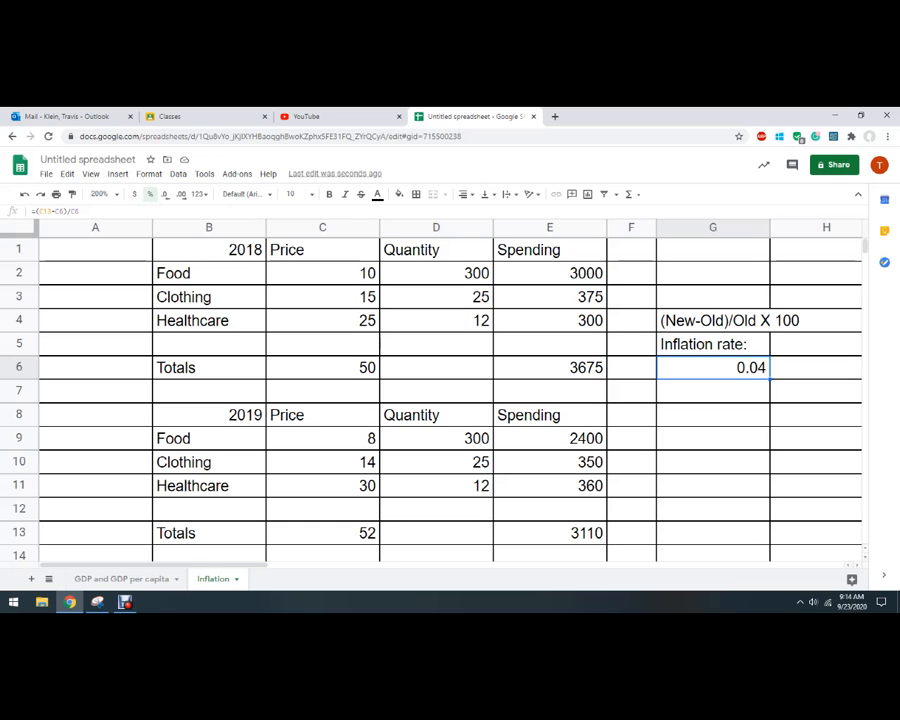
left_click(150, 194)
left_click(712, 461)
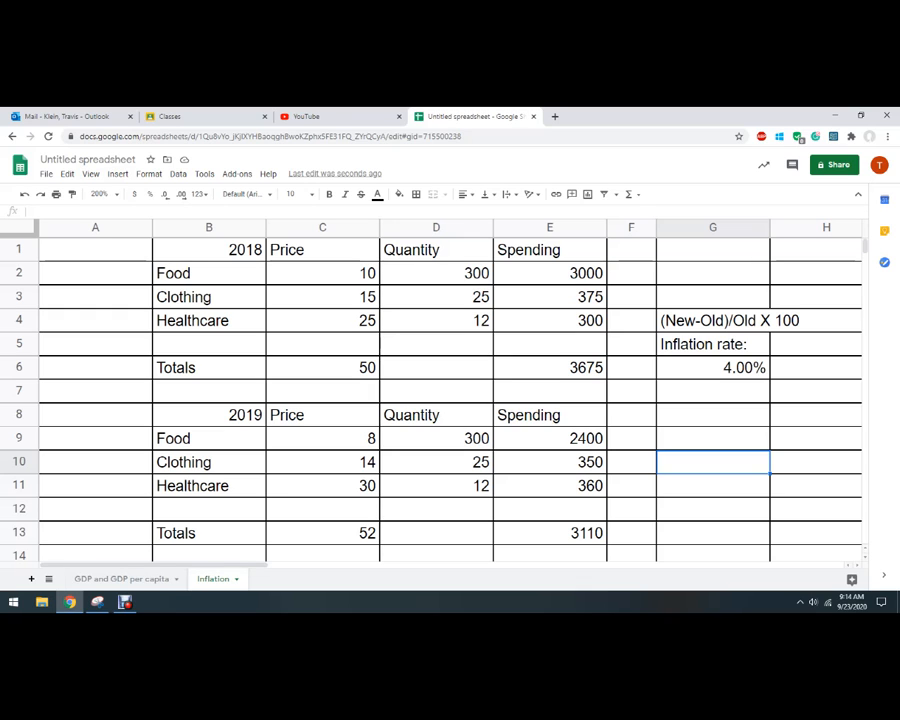
Step: Add a new sheet and rename it "Unemployment & LFPR"
left_click(31, 578)
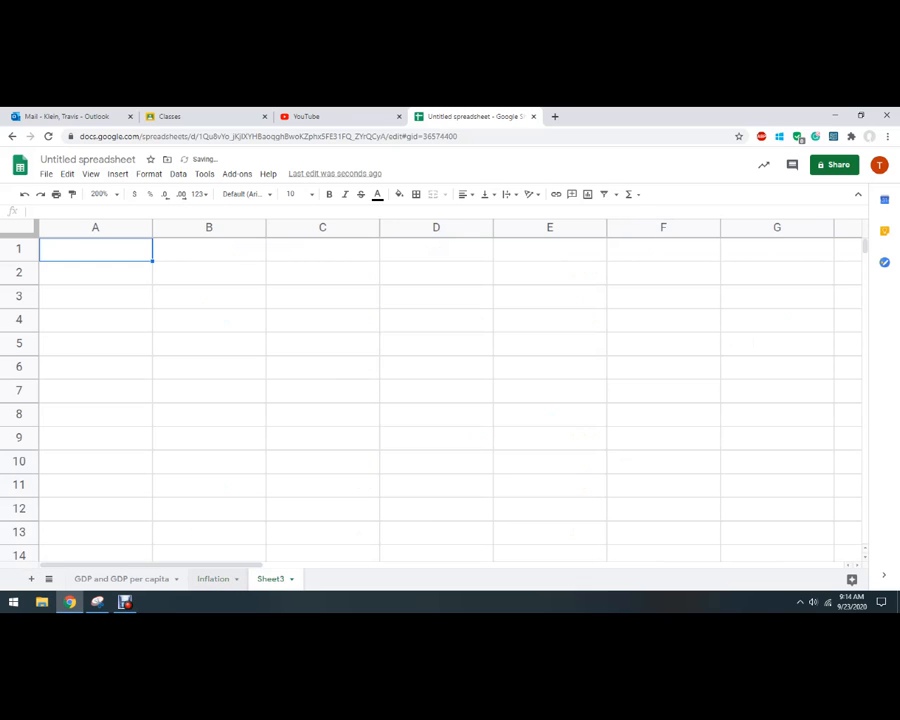
left_click(291, 579)
left_click(271, 437)
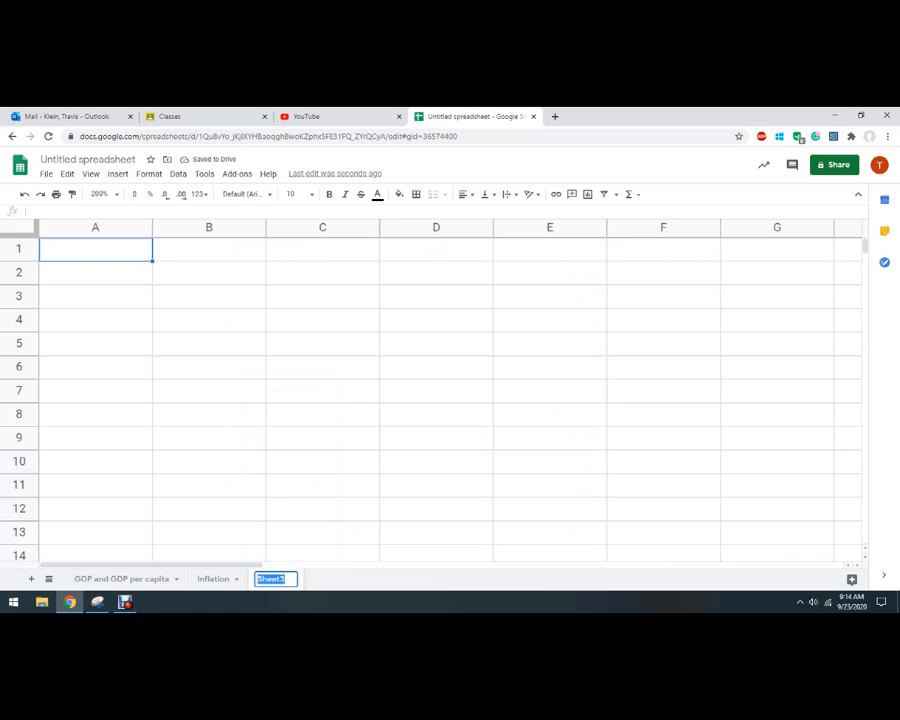
type("Unemploy")
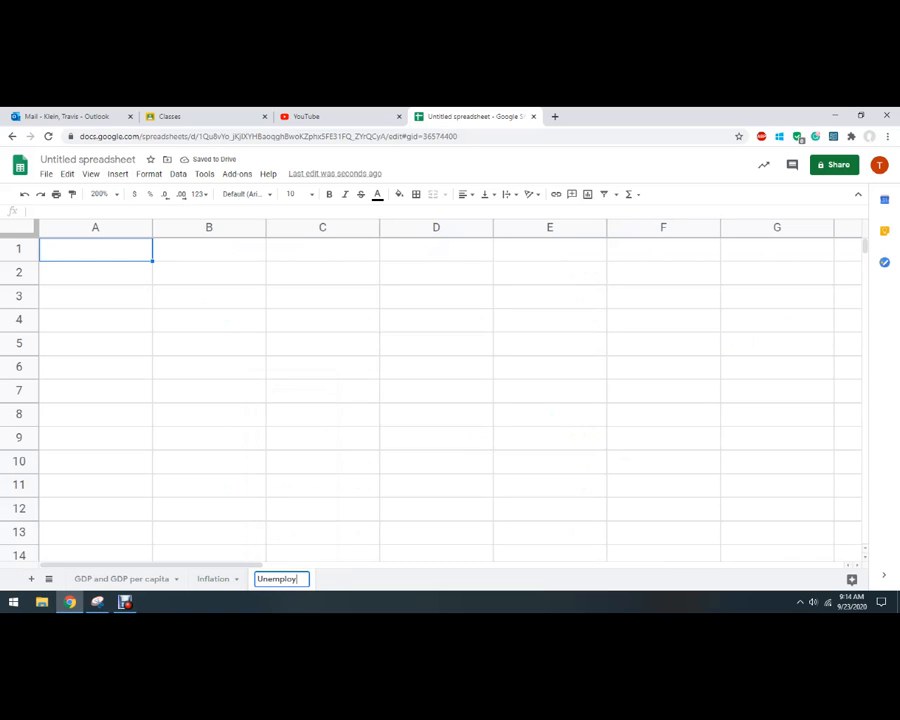
type("ment & LFPR")
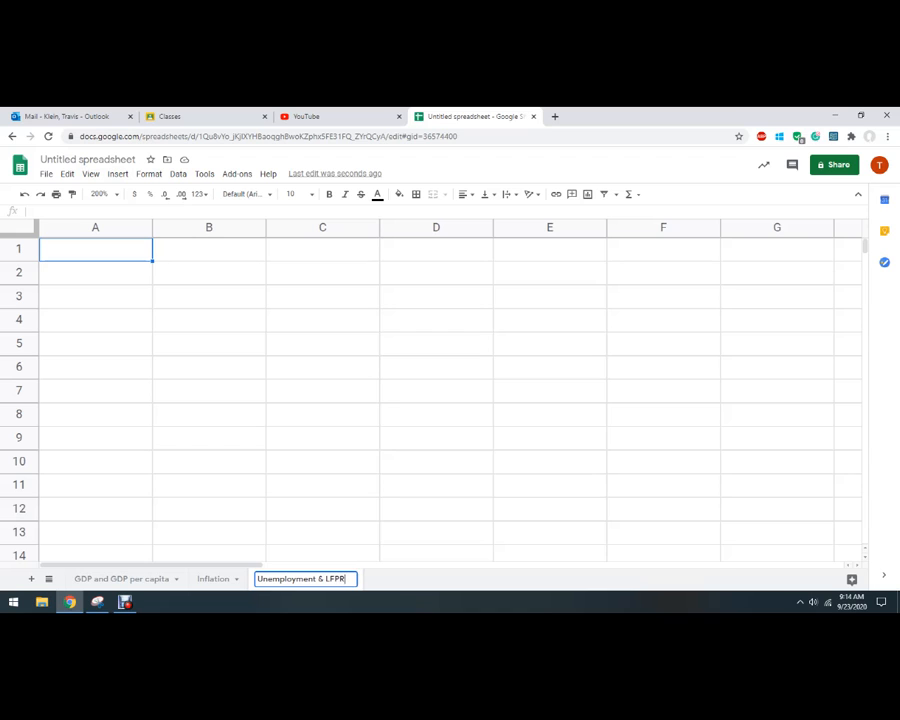
left_click(209, 485)
Step: Narrow column A slightly and enter the heading "Years" in A1
left_click_drag(150, 227, 132, 228)
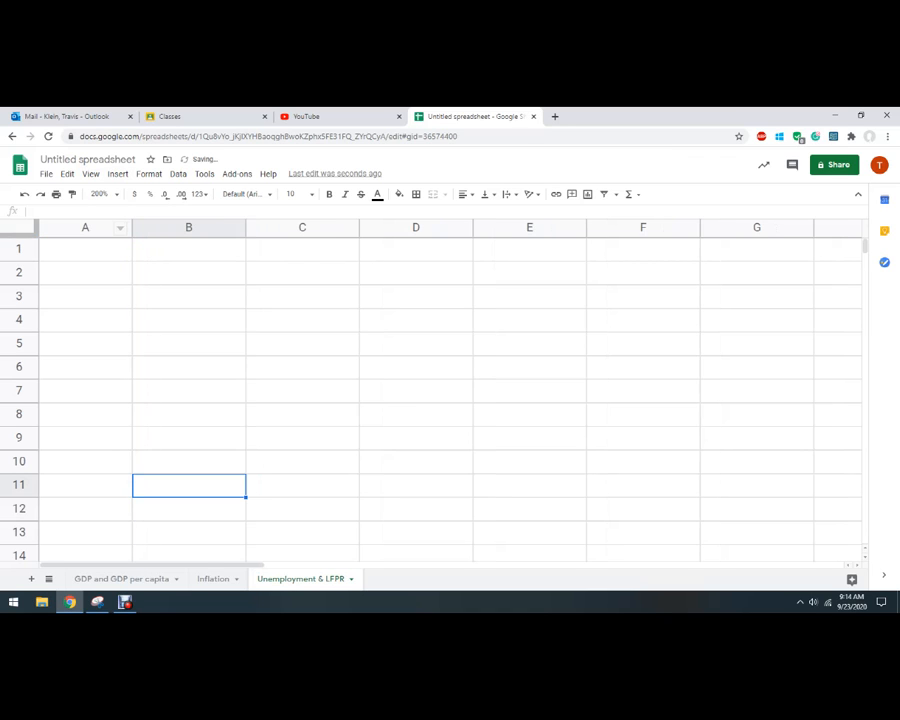
left_click(85, 248)
type("Ye")
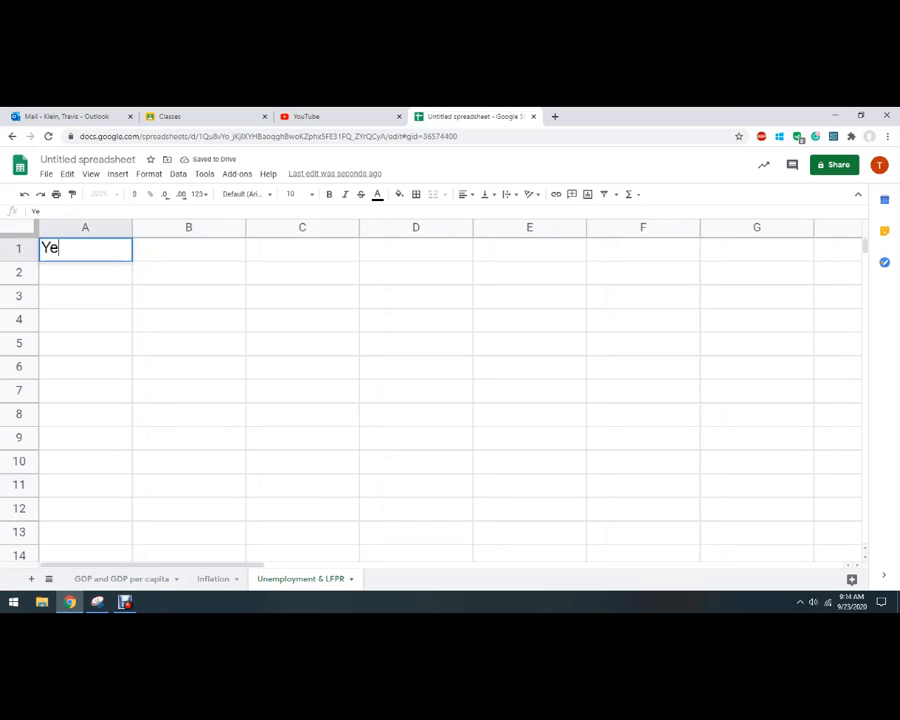
type("ars")
left_click(189, 273)
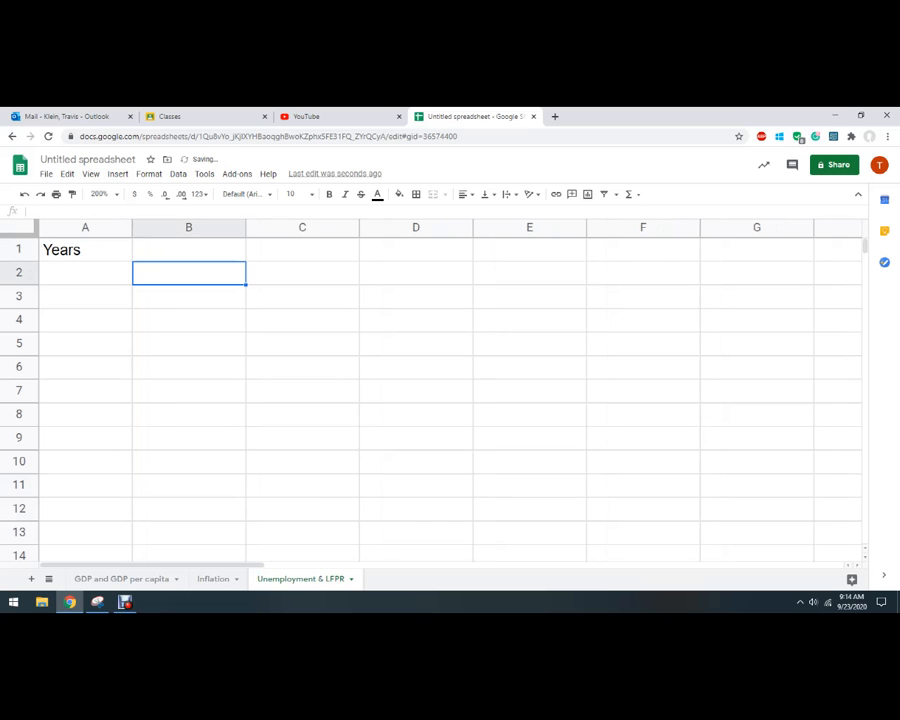
Step: Apply all borders to every cell of the Unemployment & LFPR sheet
left_click(19, 227)
left_click(416, 194)
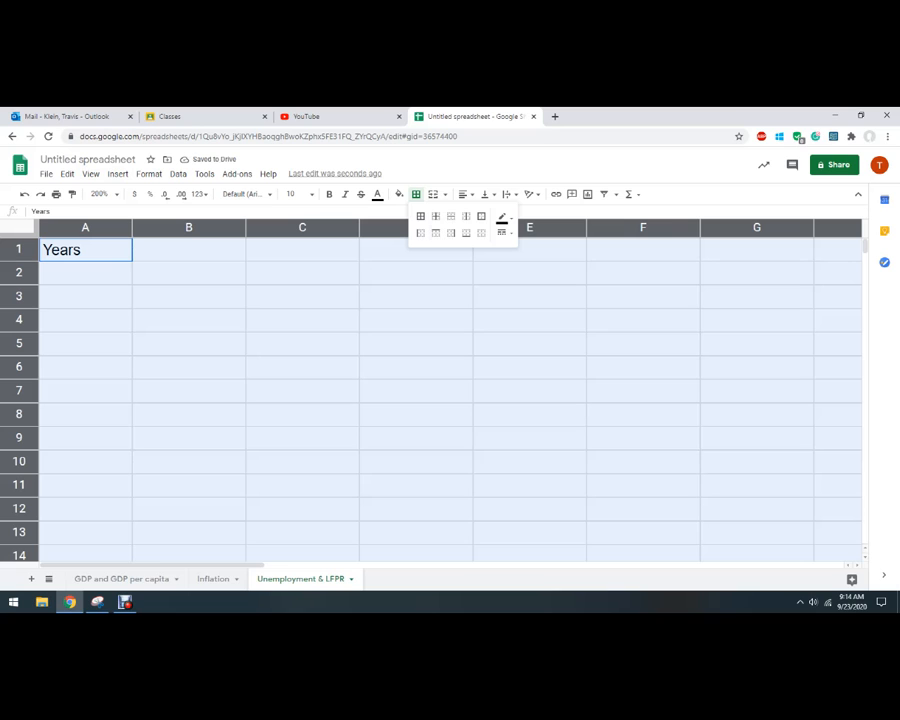
left_click(420, 216)
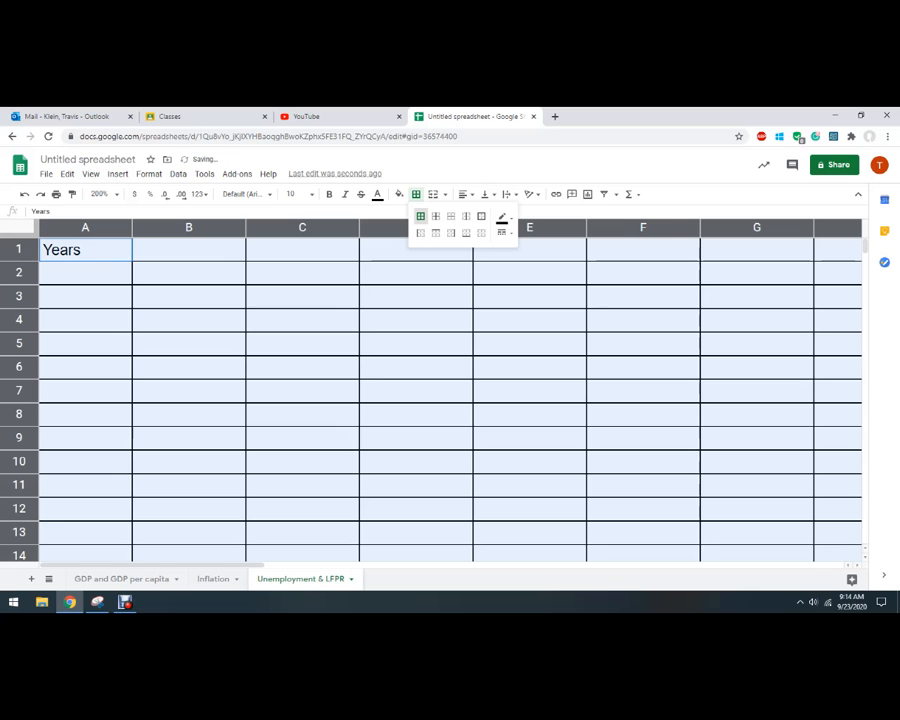
Step: List the years 2017, 2018 and 2019 in A2 to A4 under the Years heading
left_click(302, 343)
left_click(189, 250)
key("Return")
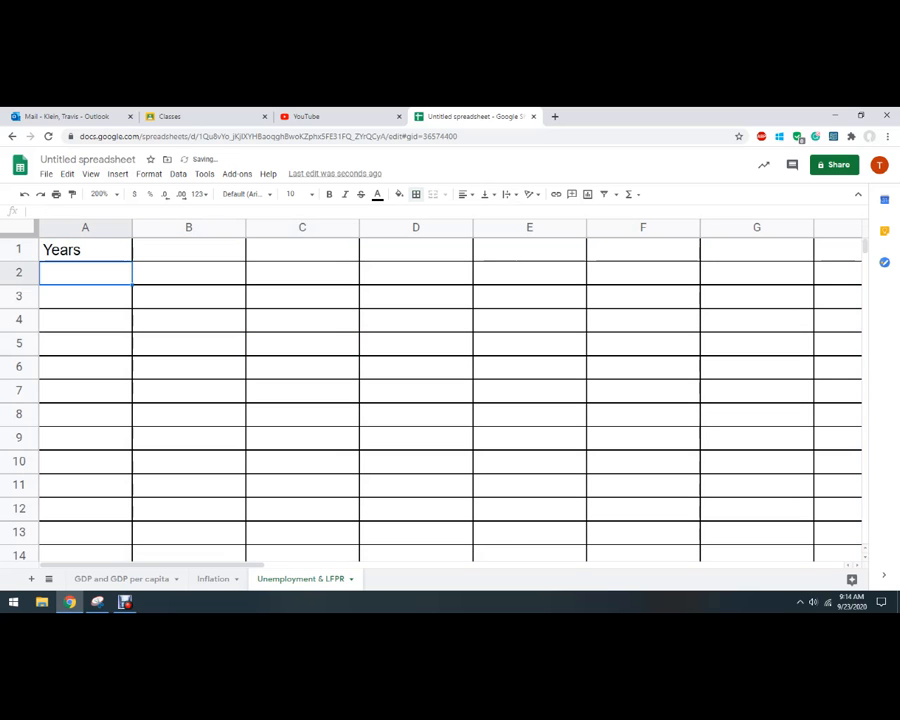
type("2017")
key("Return")
type("2018")
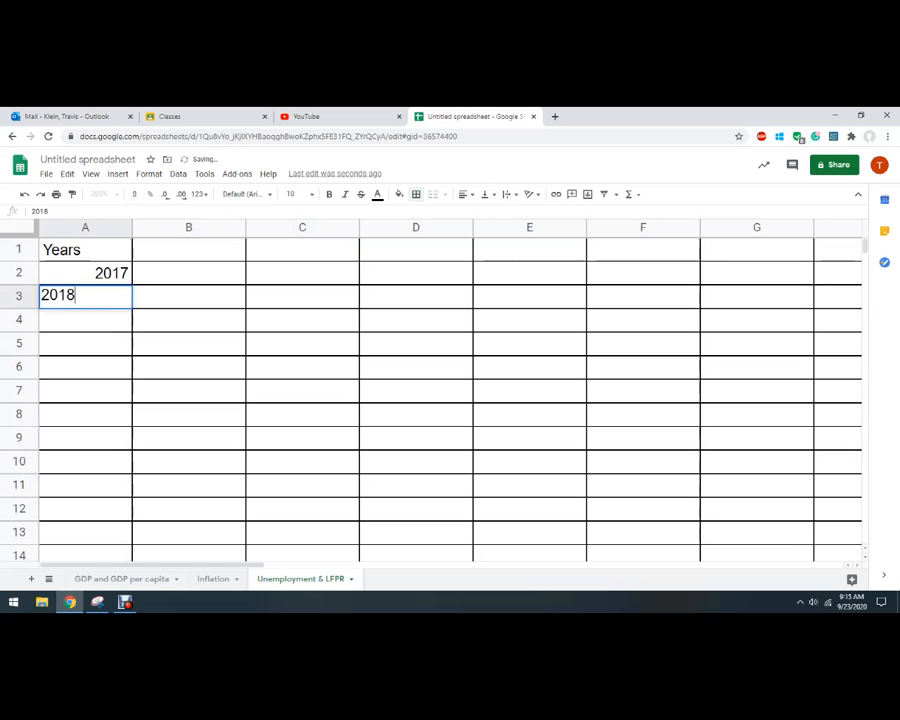
key("Return")
type("2019")
key("Return")
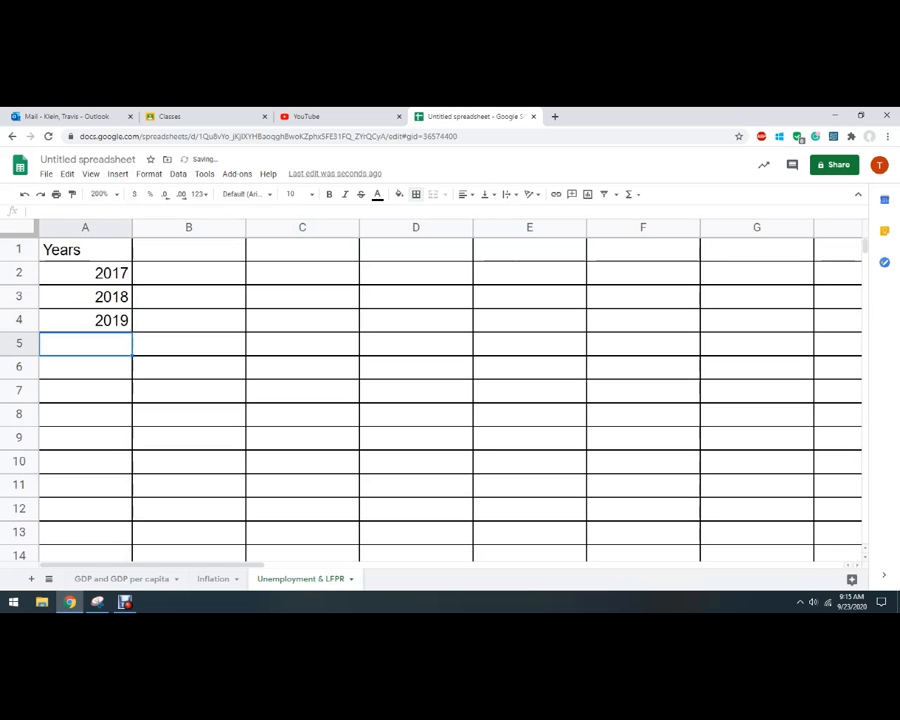
Step: Enter the heading "Population M" in B1
left_click(189, 250)
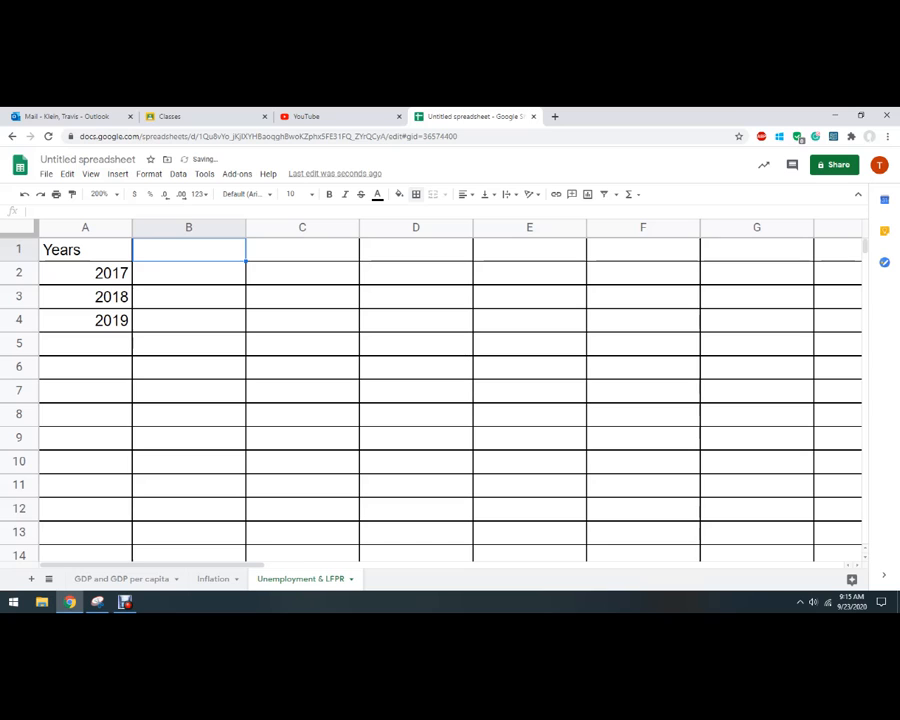
type("Population")
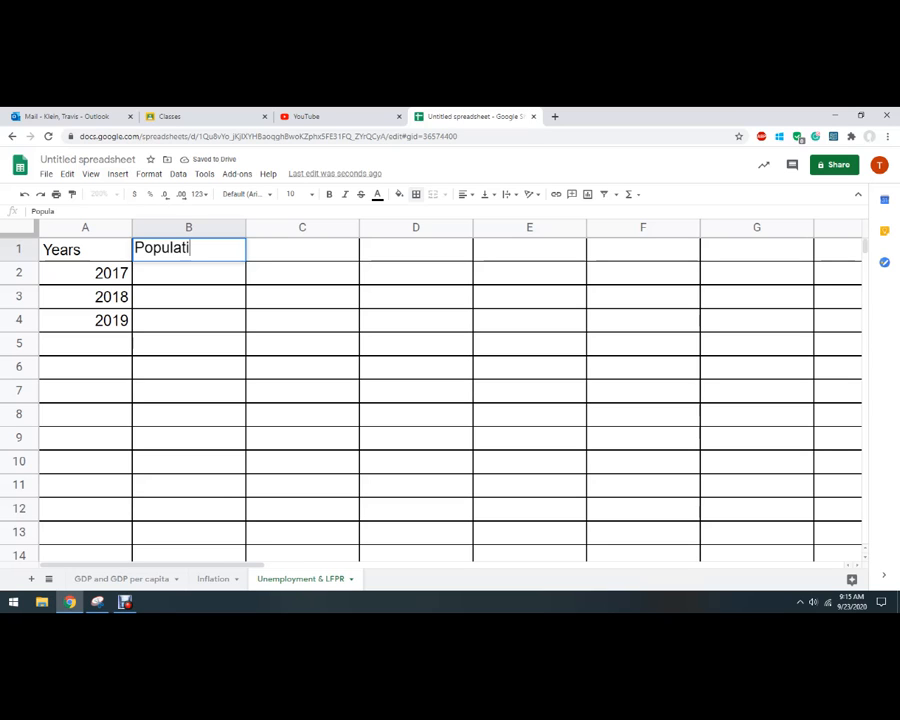
key("Tab")
left_click(189, 250)
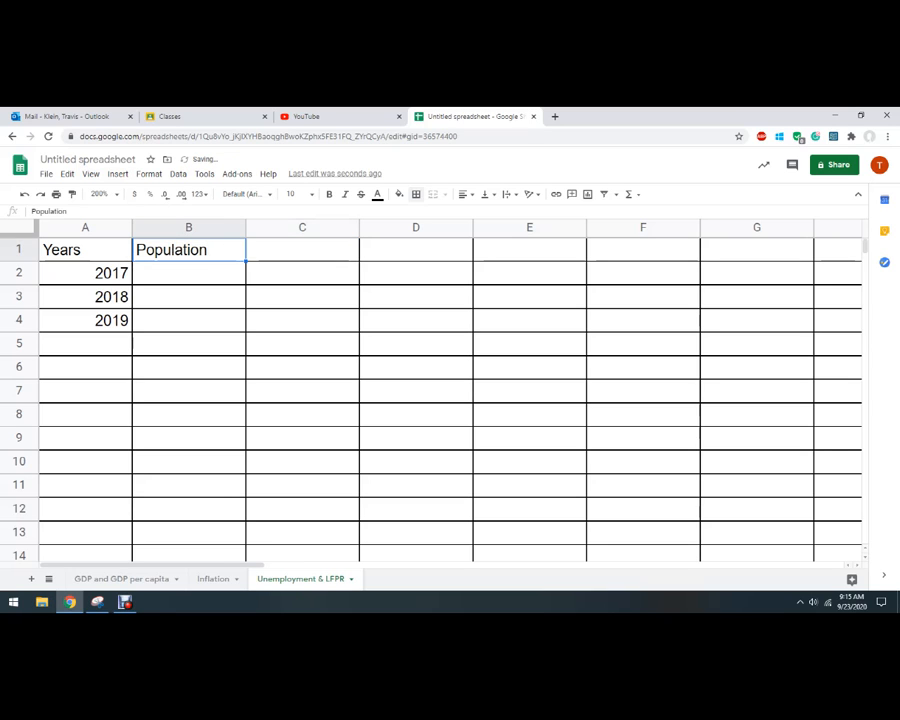
left_click(70, 211)
type("M")
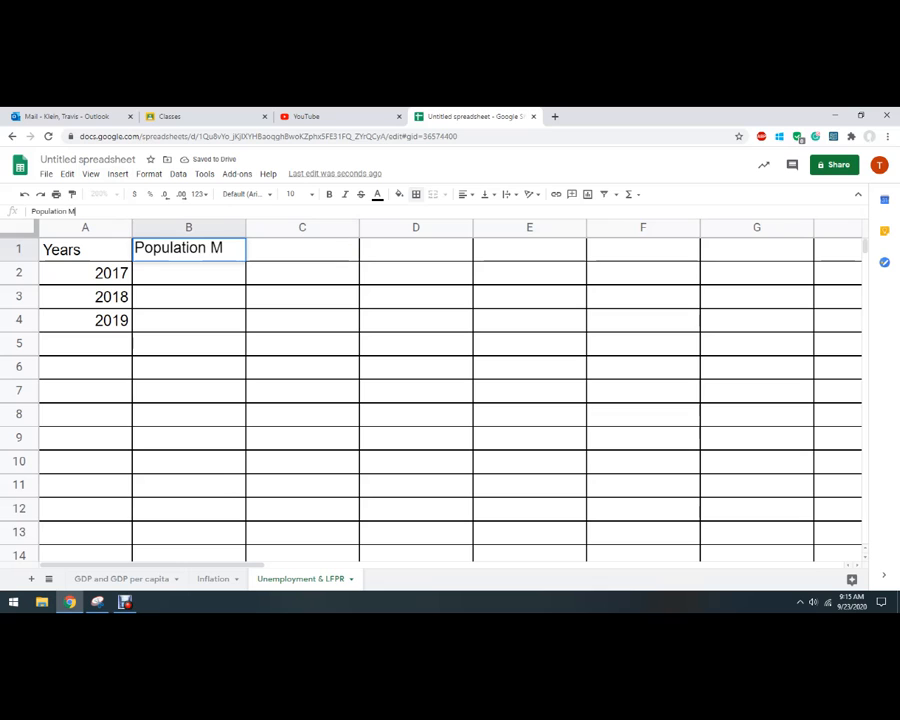
key("Tab")
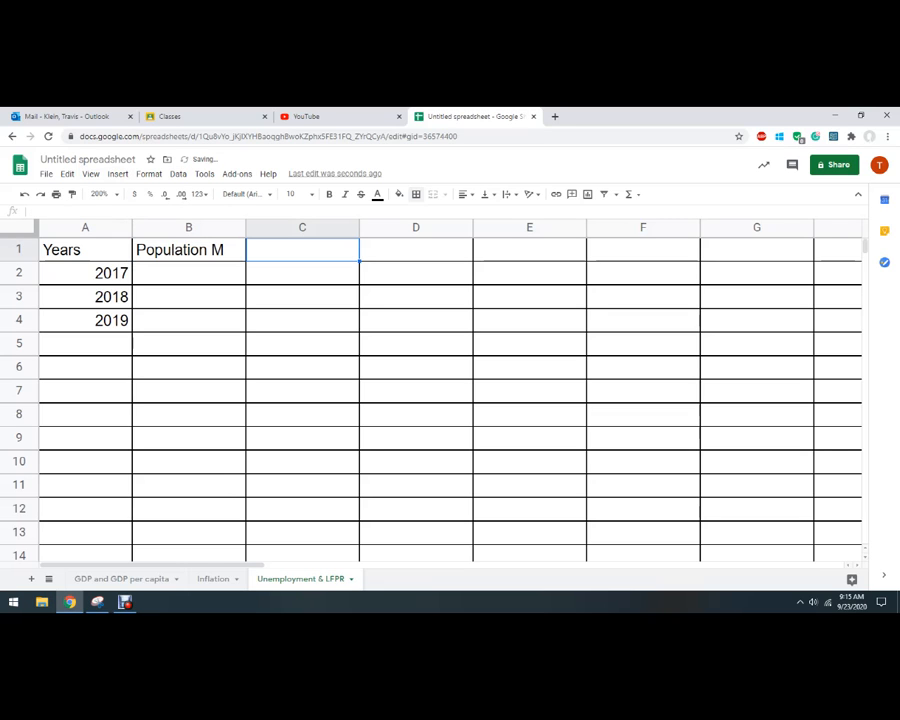
Step: Enter the headings "Labor Force M" in C1 and "Unemployed LF" in D1
type("L")
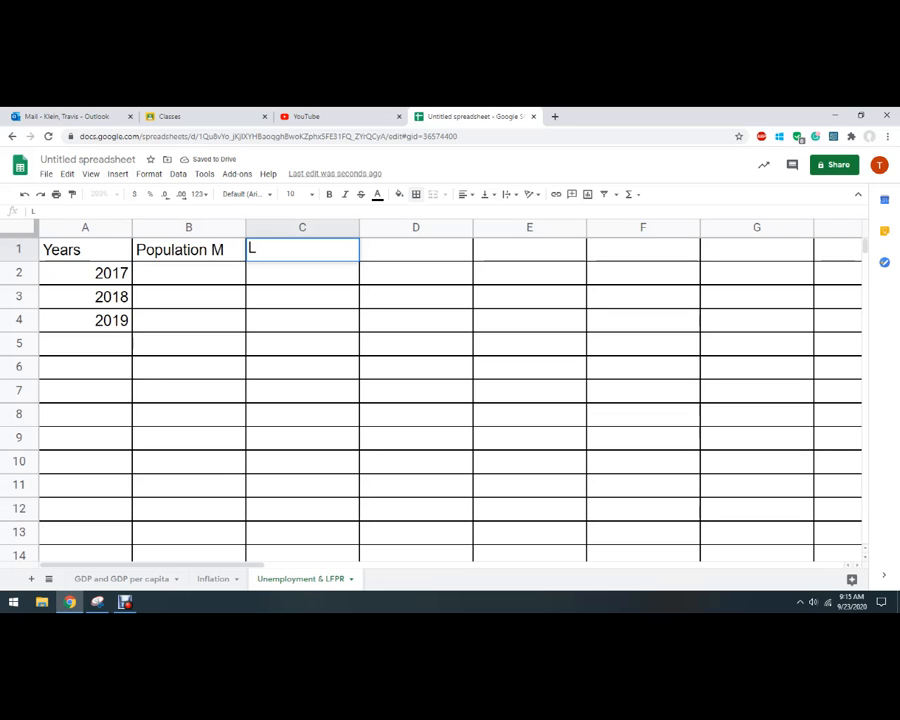
type("abor For")
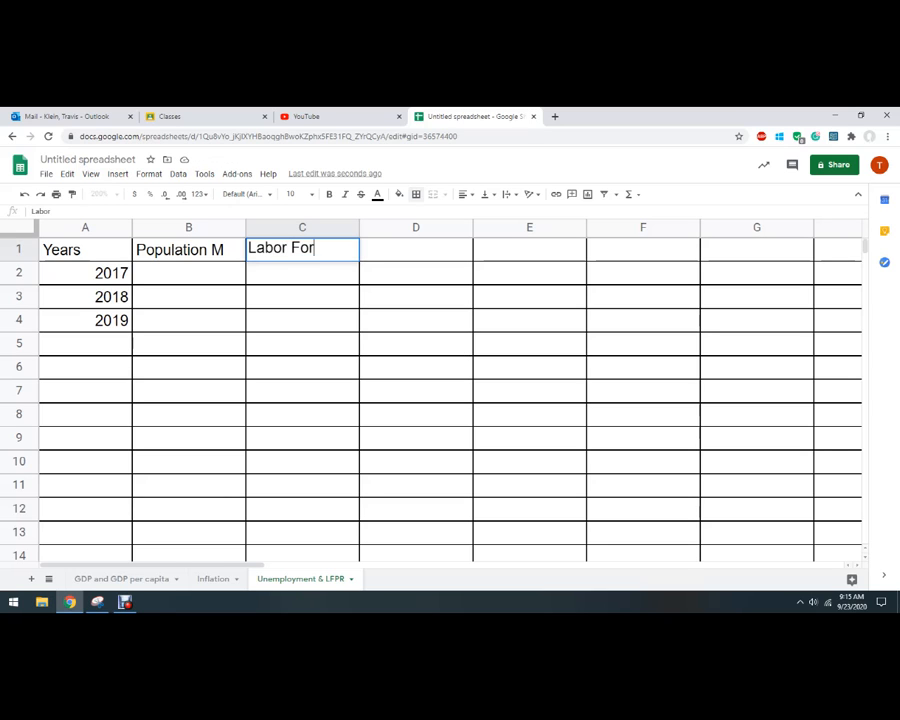
type("ce M")
key("Tab")
type("U")
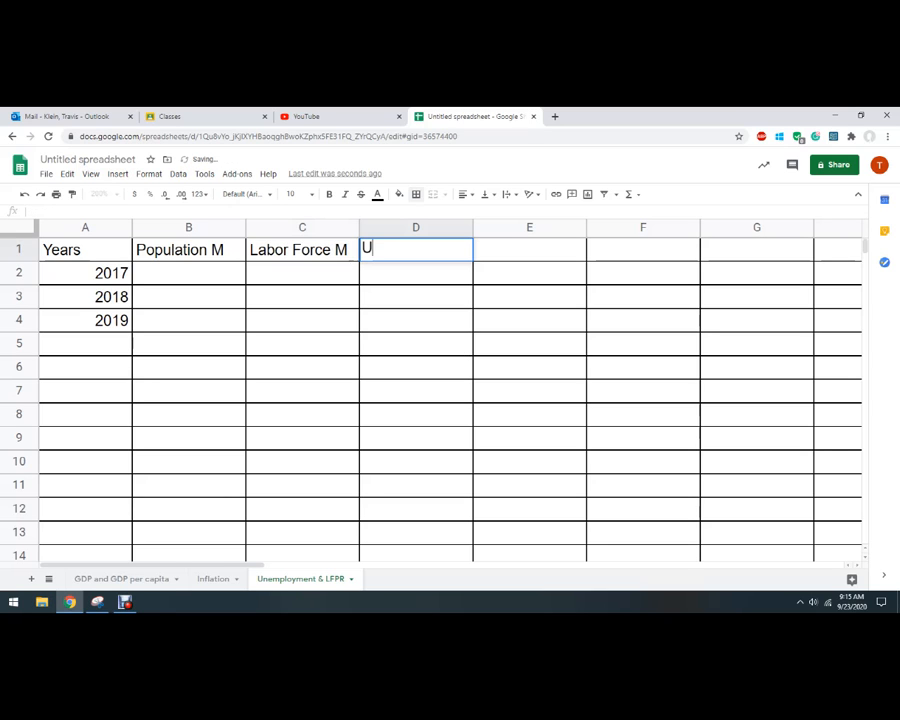
type("nempl")
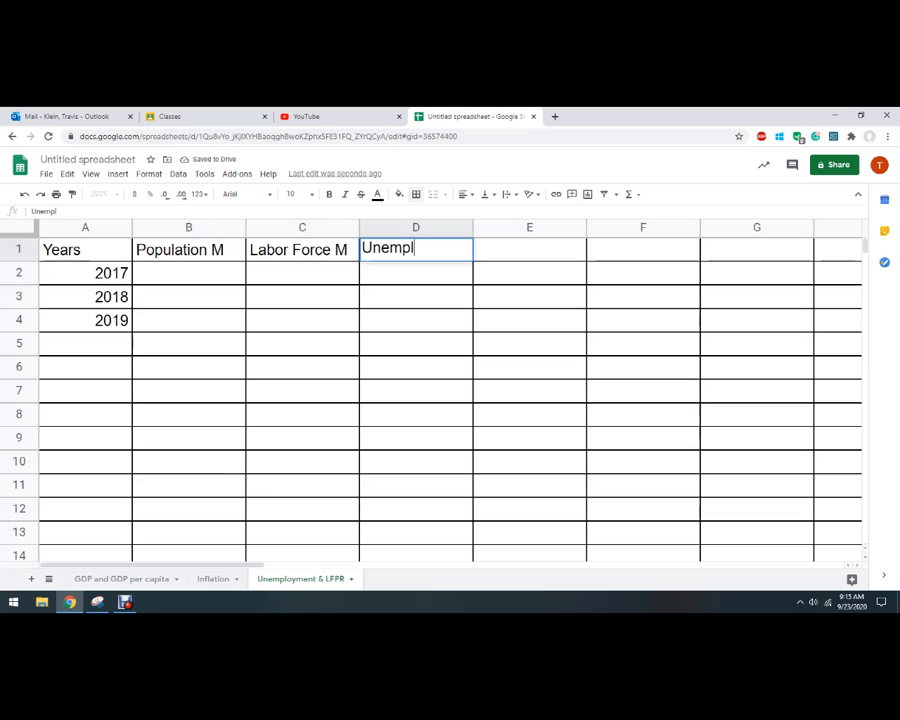
type("oyed LF")
key("Tab")
Step: Enter the heading "Unemployment Rate" in E1 and fit column E's width to it
type("L")
key("BackSpace")
type("Unemployem")
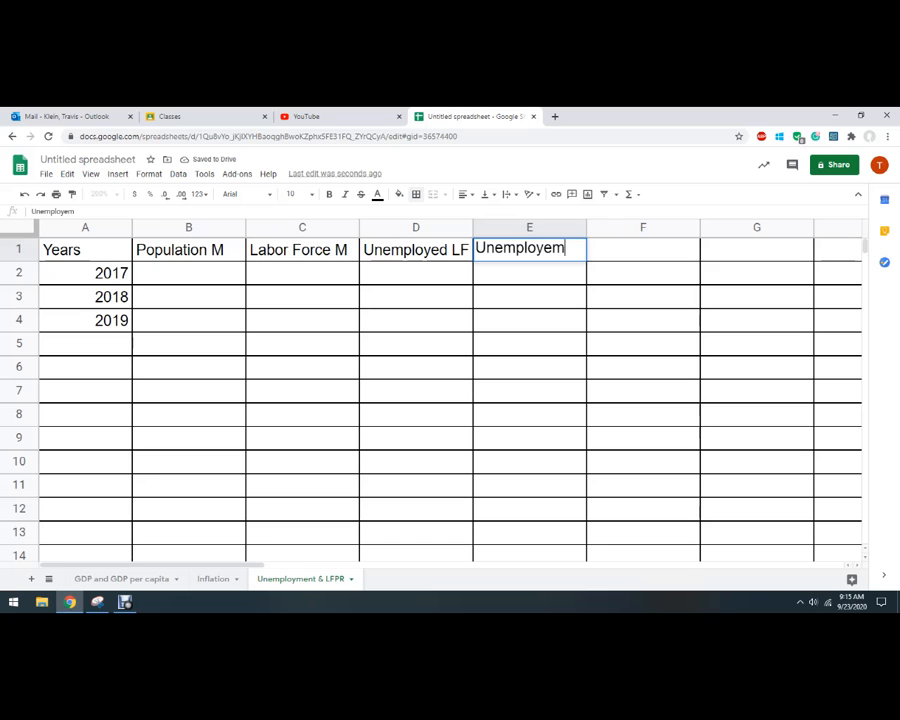
key("BackSpace")
type("ment Rate")
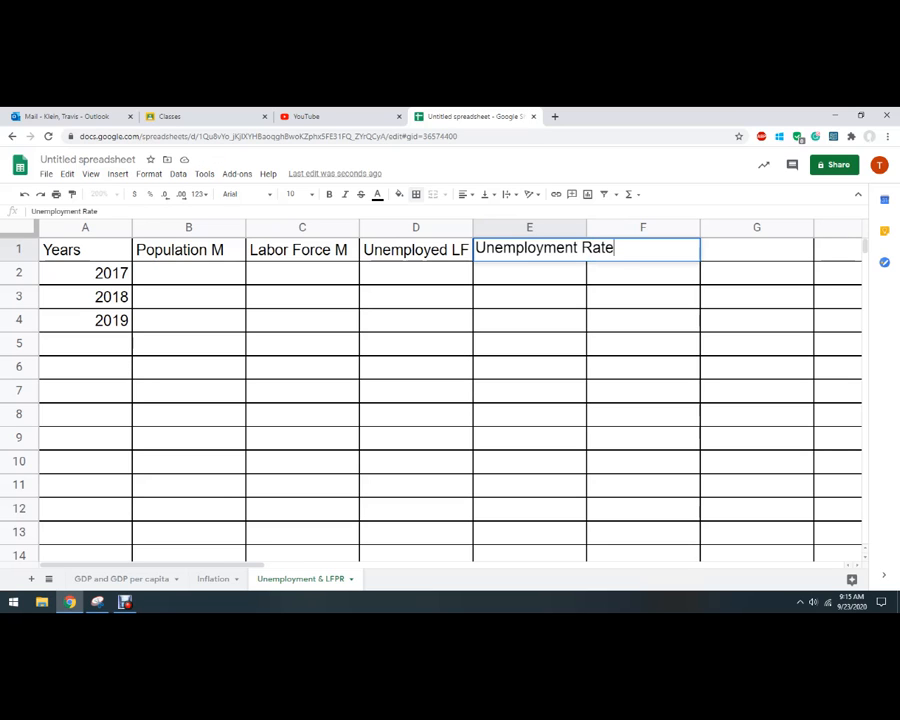
left_click(416, 297)
double_click(587, 228)
Step: Enter the heading "LFPR" in F1
left_click(668, 250)
type("L")
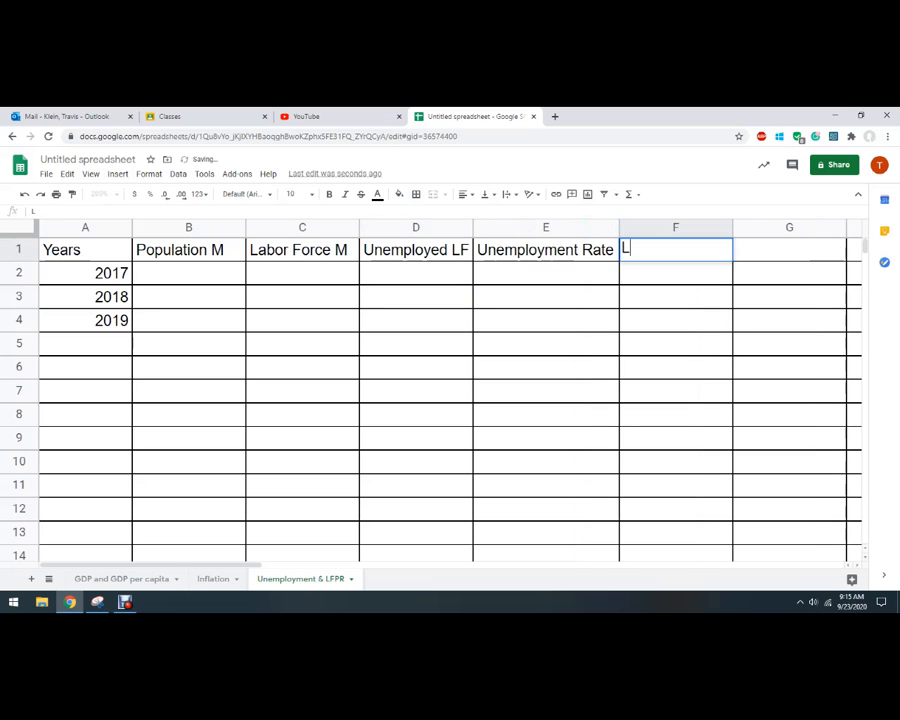
type("FPR")
left_click(302, 367)
Step: Write the formula note "Unempl. Rate =Unemployed LF/LF" in C7
left_click(302, 391)
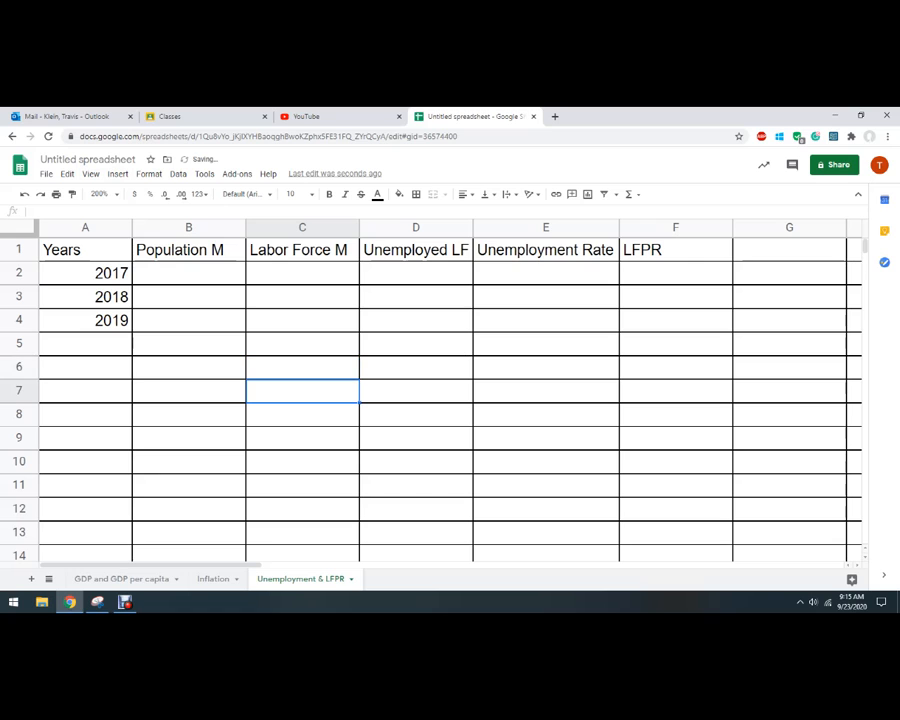
type("Unemp")
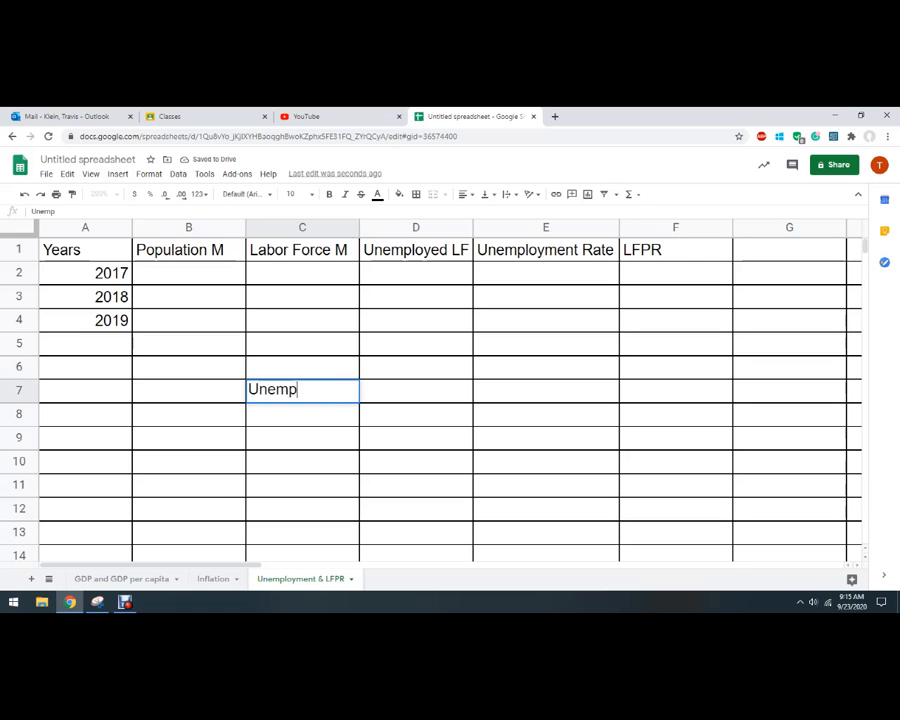
type("loyed L")
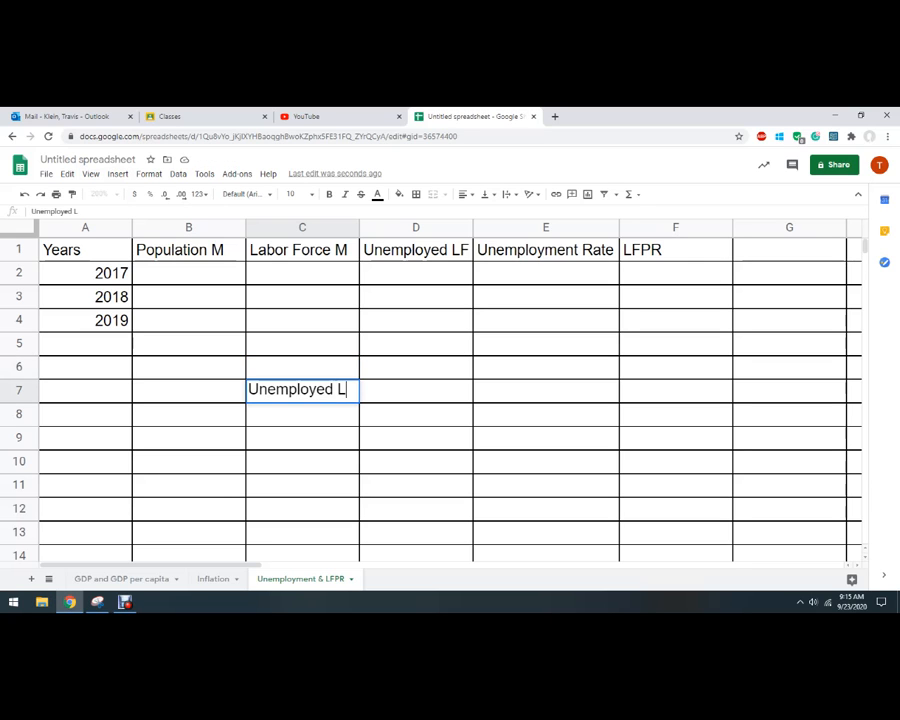
type("F =")
key("BackSpace")
key("BackSpace")
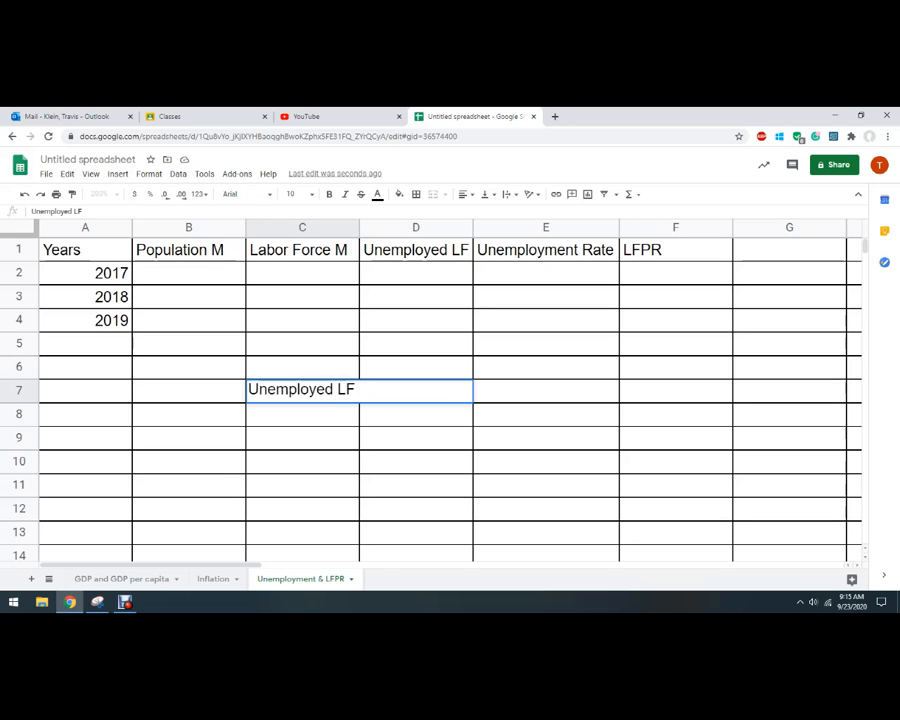
type("/LFUnemp")
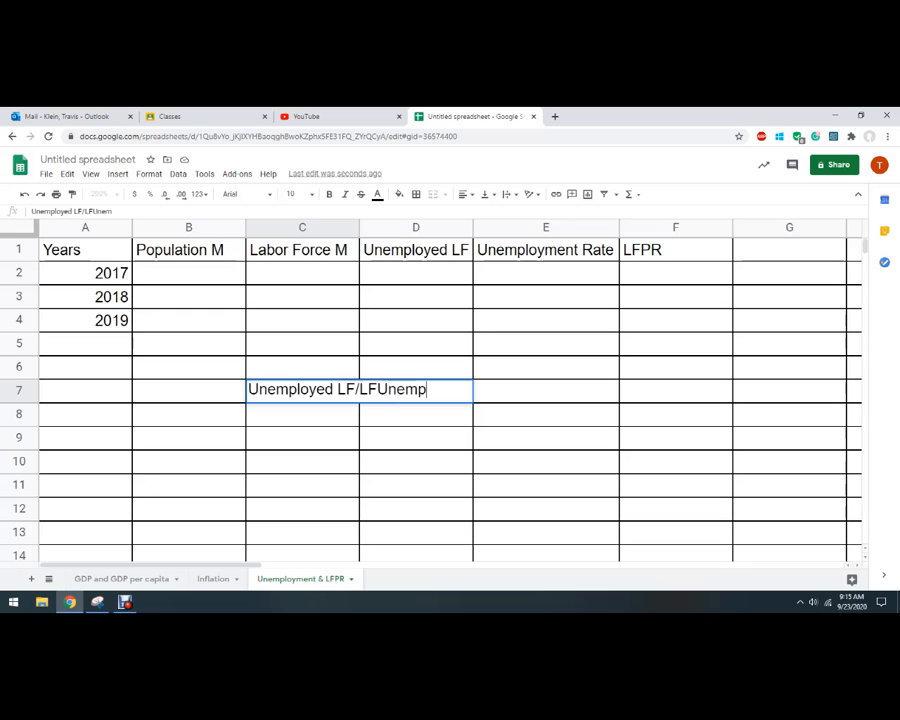
key("BackSpace")
key("BackSpace")
key("BackSpace")
key("BackSpace")
key("BackSpace")
left_click(32, 211)
type("Unempl. Rate")
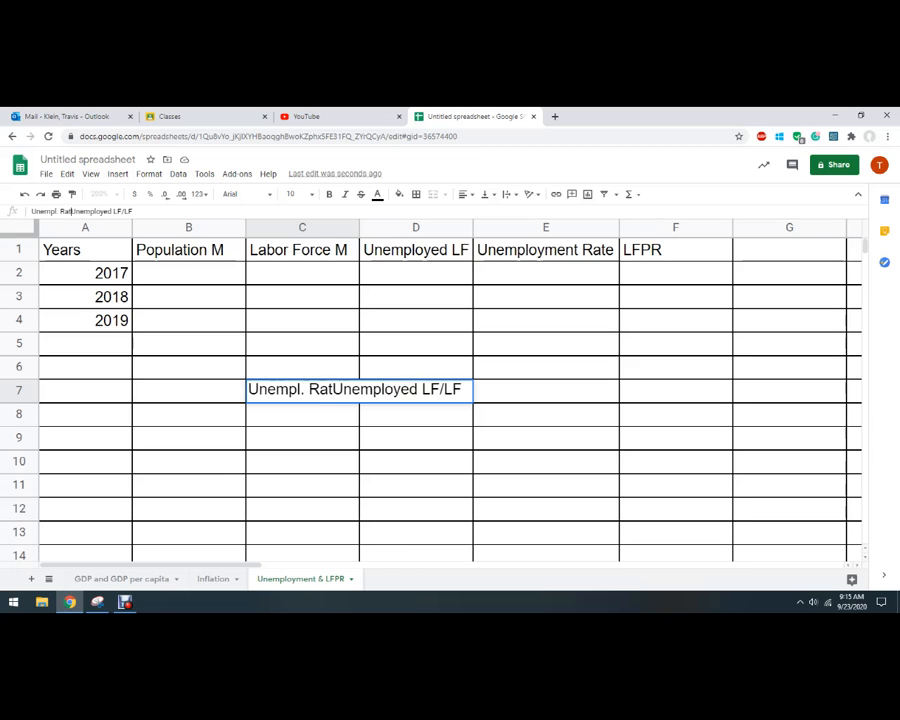
type(" =")
key("Return")
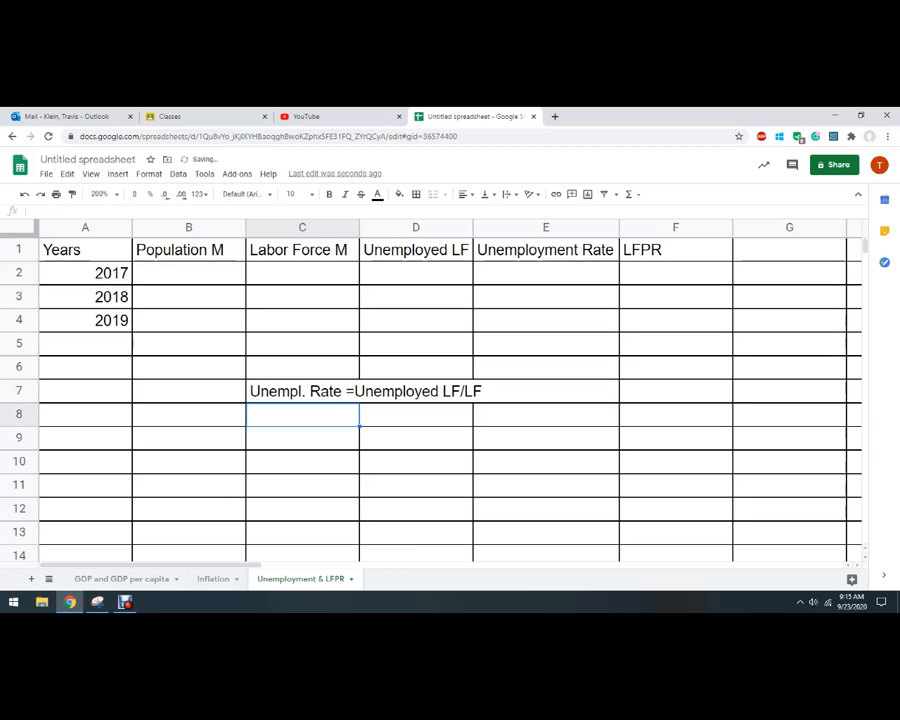
Step: Write the formula note "LFPR = LF/Pop" in C8
type("LFPR")
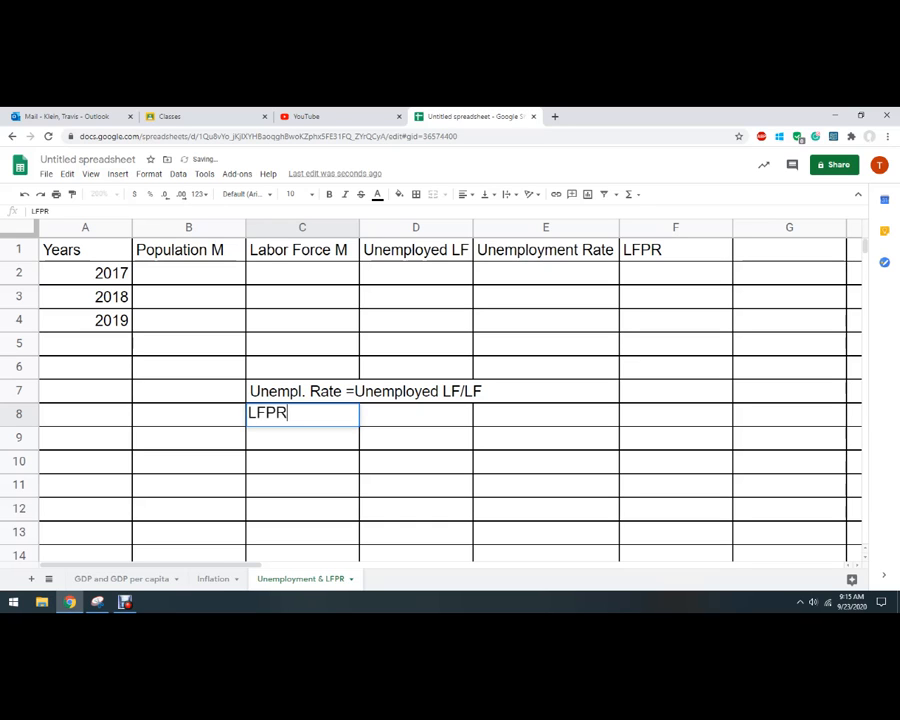
type(" = LF/Popu")
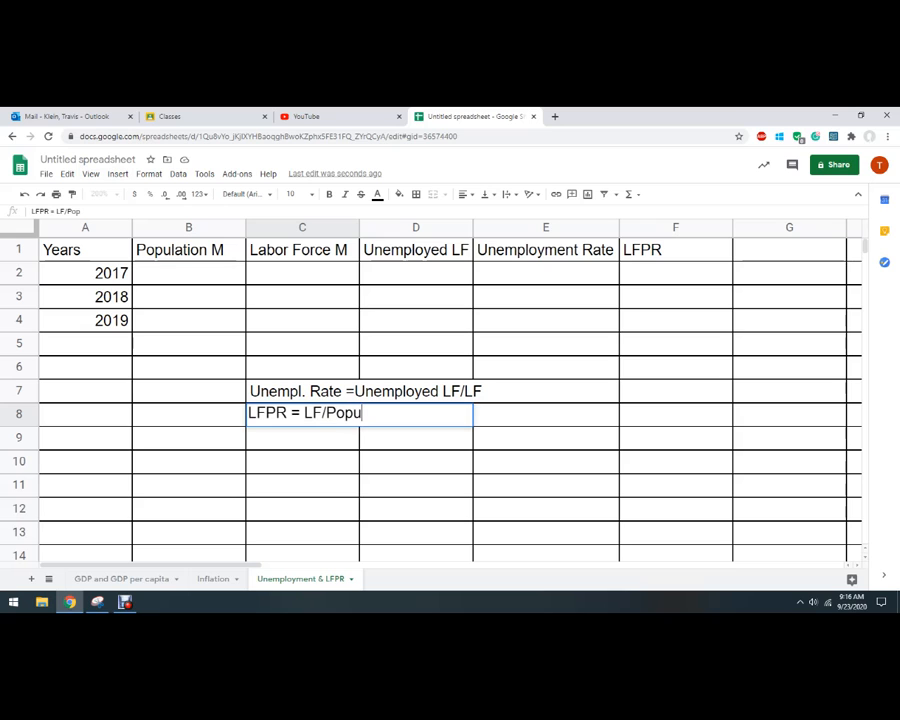
key("BackSpace")
left_click(416, 438)
Step: Append "X 100" to both formula notes in C7 and C8
left_click(416, 391)
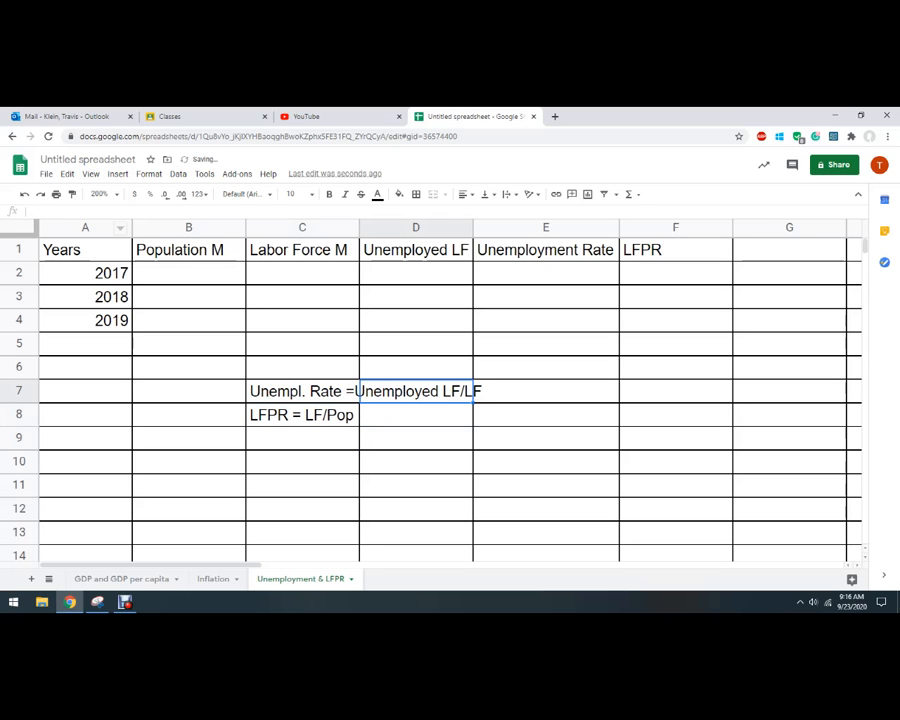
left_click(302, 391)
left_click(150, 211)
type("X")
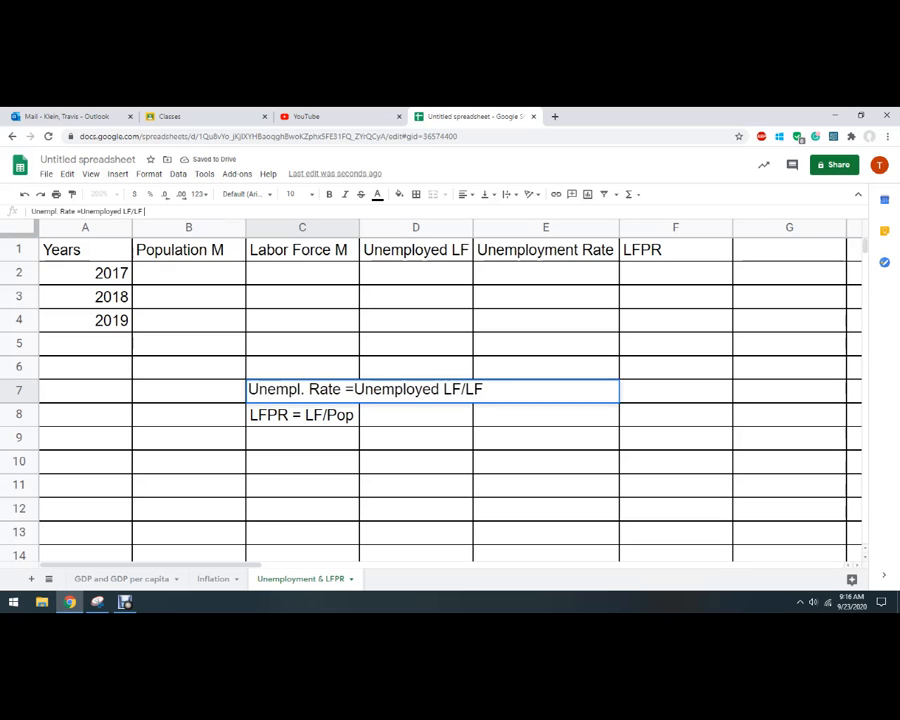
type(" 100")
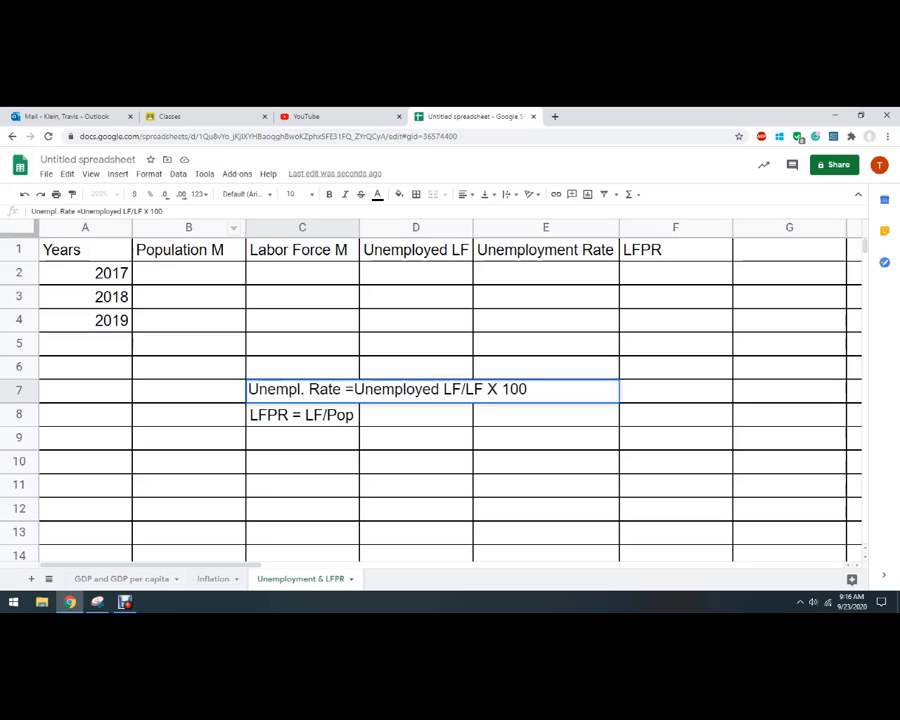
key("Return")
key("Return")
type("X 100")
key("Return")
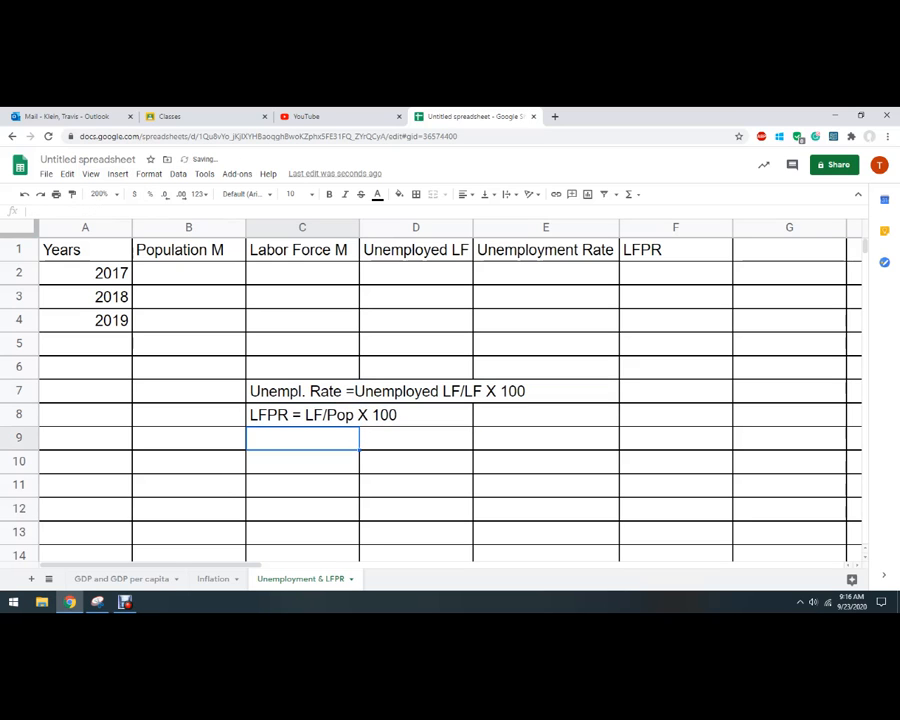
Step: Enter the population values 100, 102 and 105 in B2 to B4 for 2017 through 2019
left_click(188, 273)
type("100")
key("Return")
type("102")
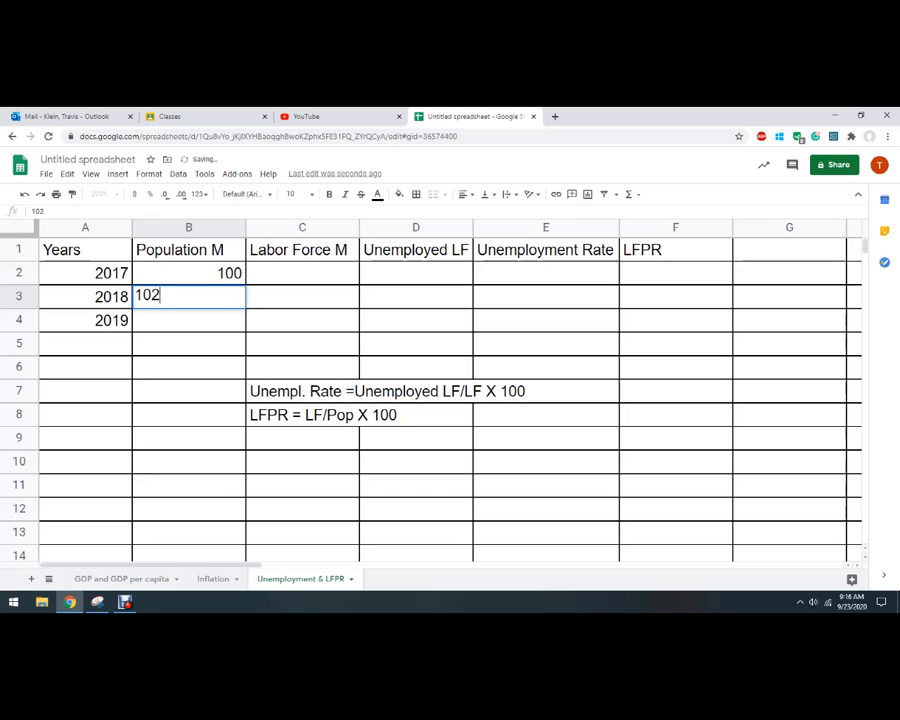
key("Return")
type("10")
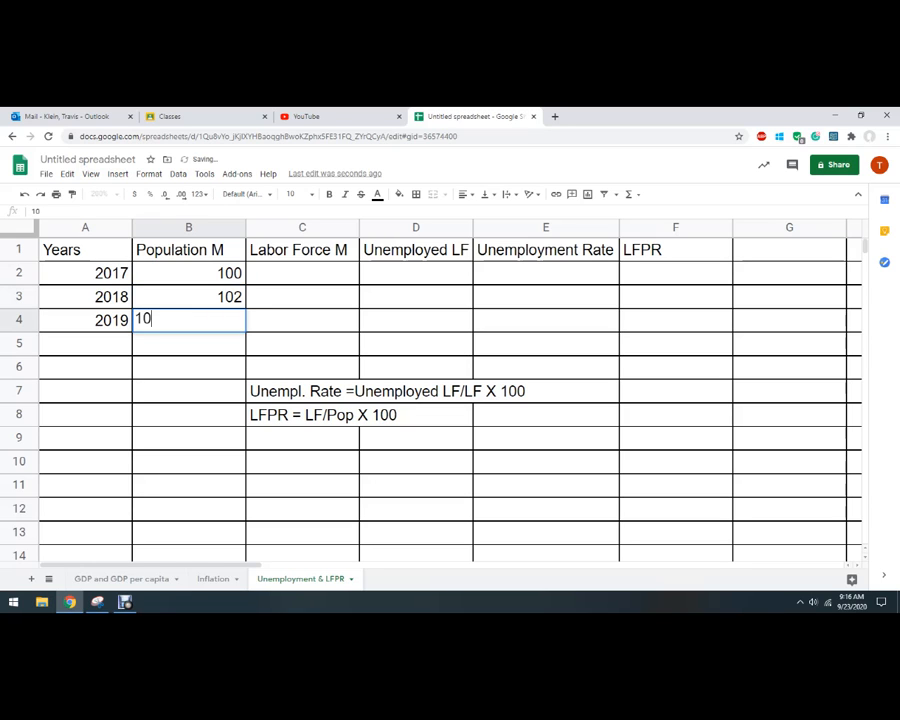
type("5")
key("Return")
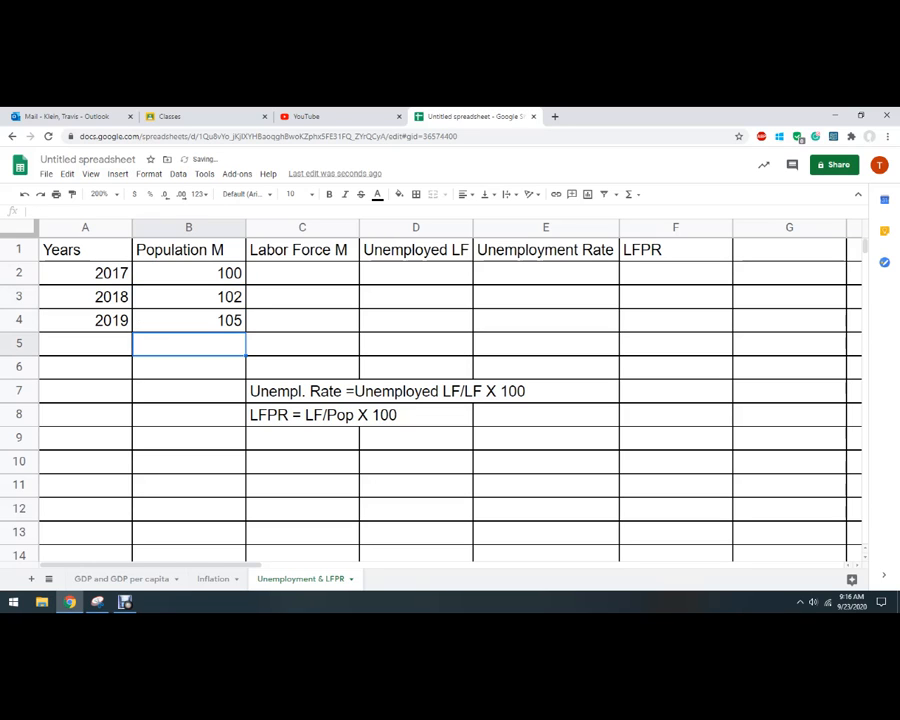
Step: Enter the labor force values 70, 74 and 73 in C2 to C4
left_click(302, 273)
type("70")
key("Return")
type("74")
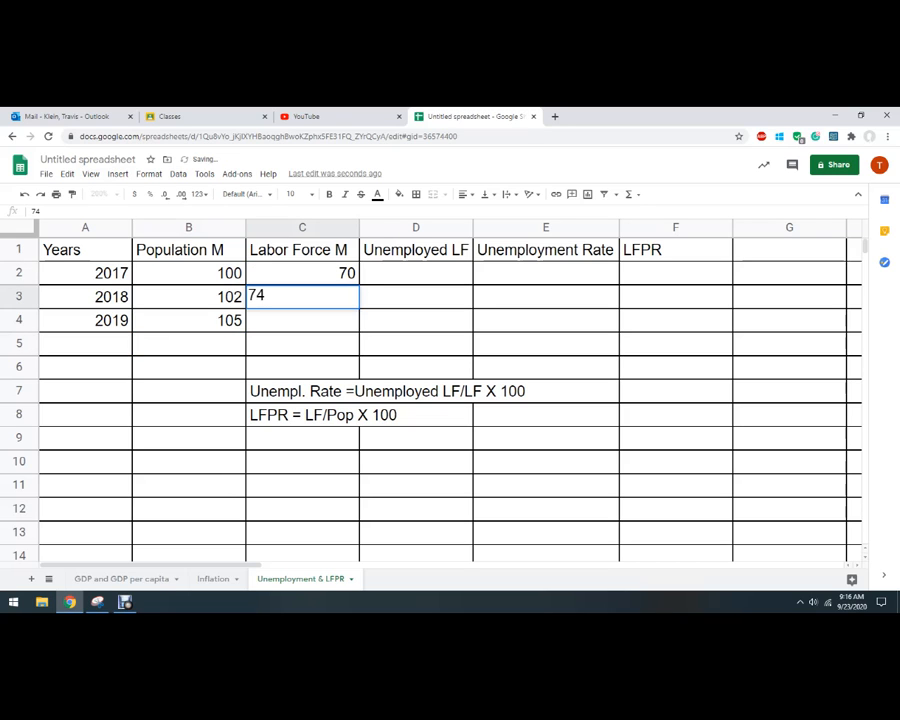
key("Return")
type("73")
key("Return")
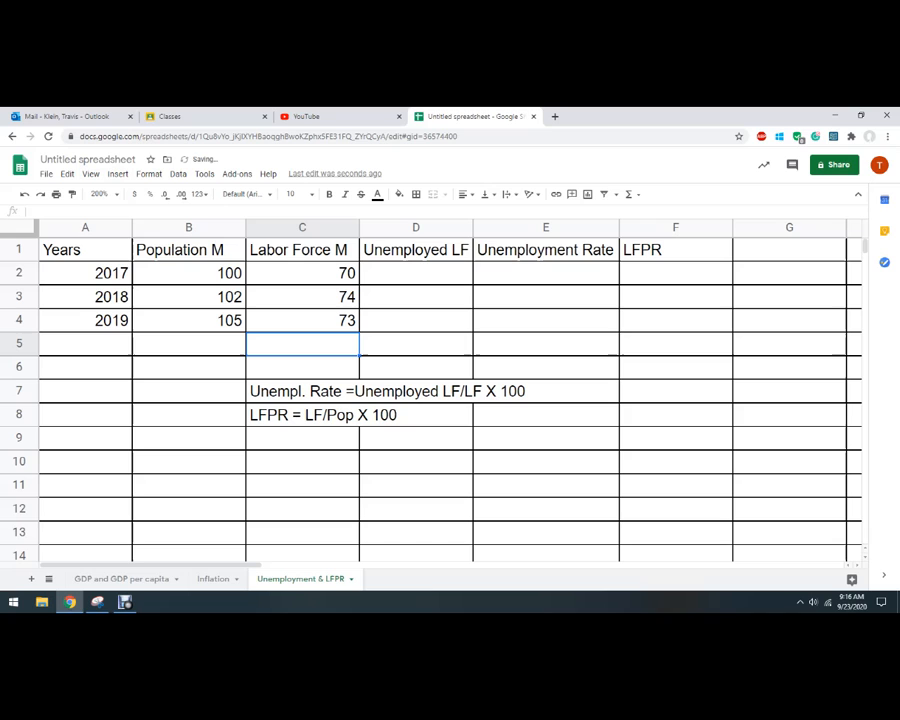
Step: Enter the unemployed labor force values 7, 6 and 5 in D2 to D4 for 2017 through 2019
left_click(416, 273)
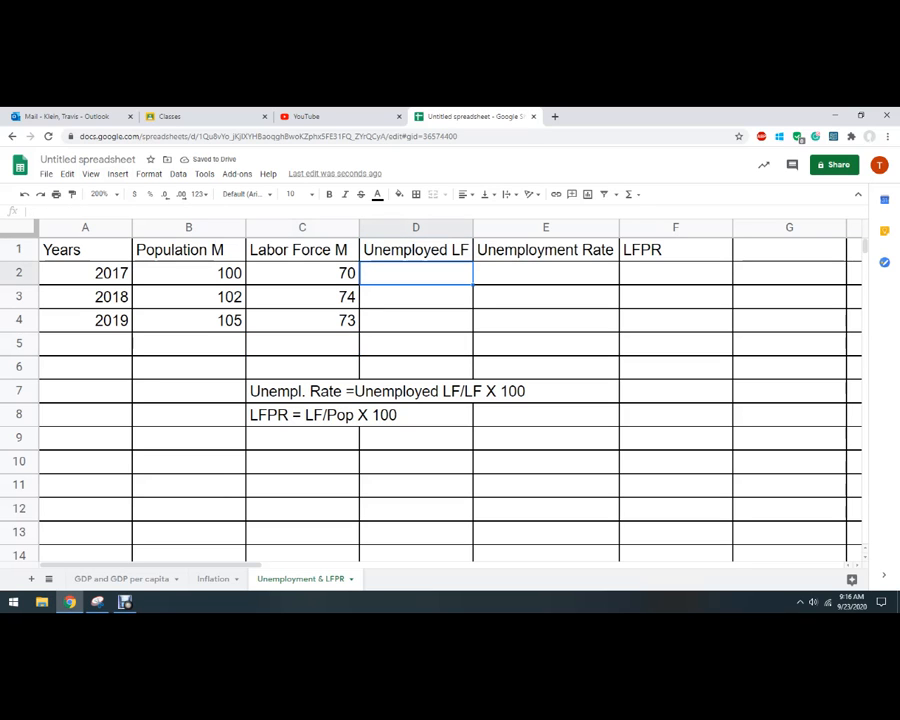
type("7")
key("Return")
type("6")
key("Return")
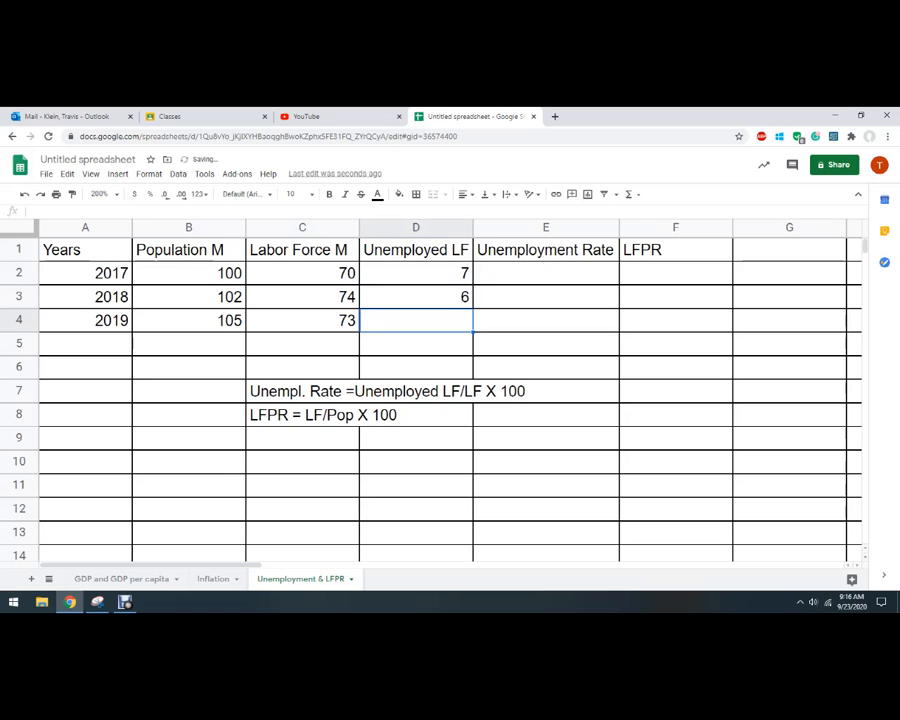
type("5")
key("Return")
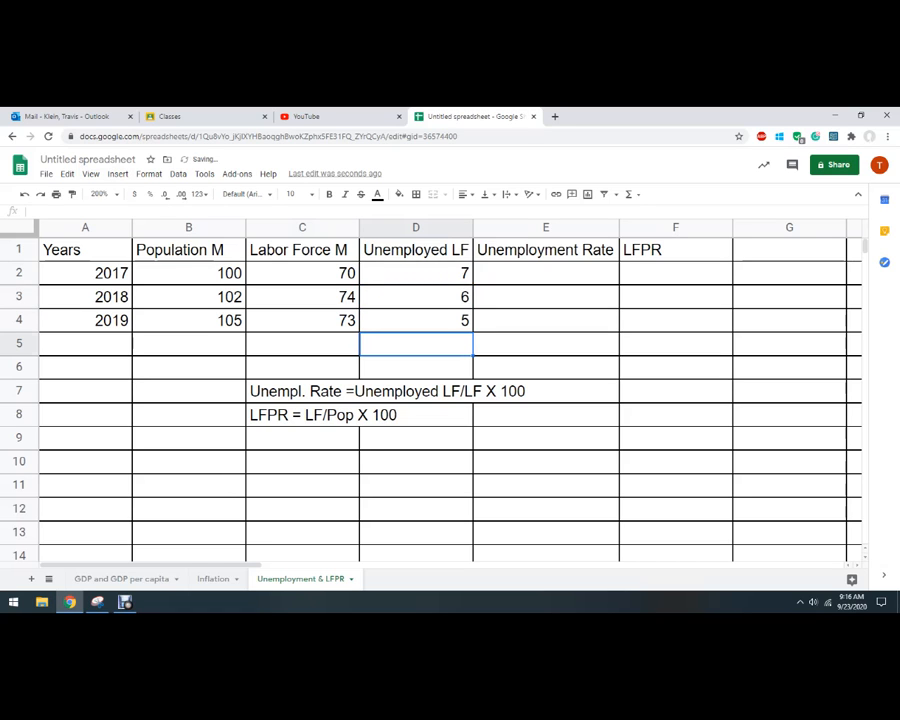
Step: Calculate the 2017 unemployment rate in E2 with the formula =D2/C2
left_click(545, 273)
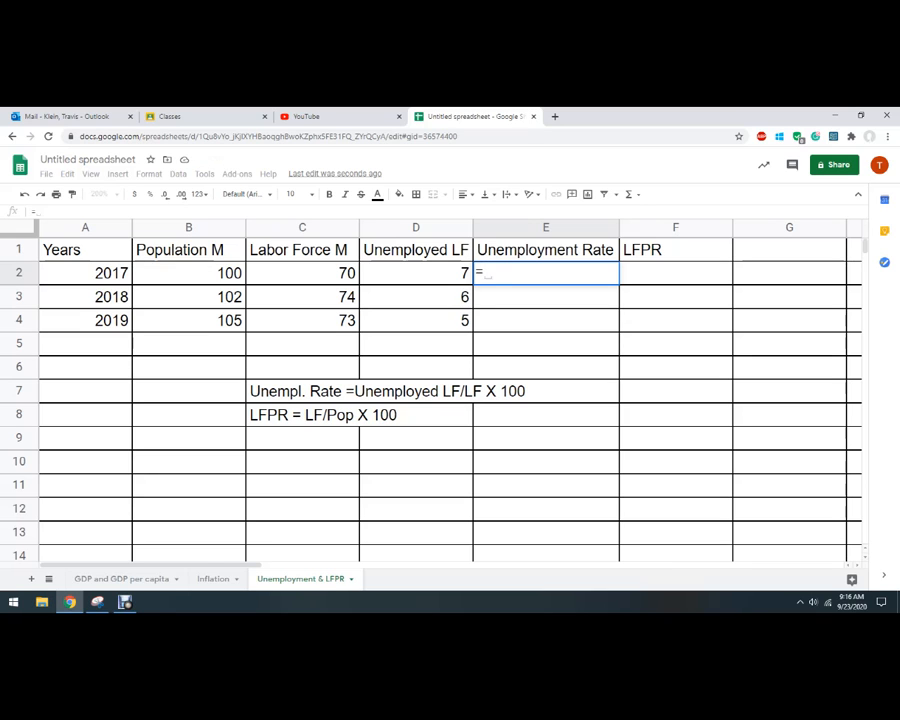
key("Left")
type("/")
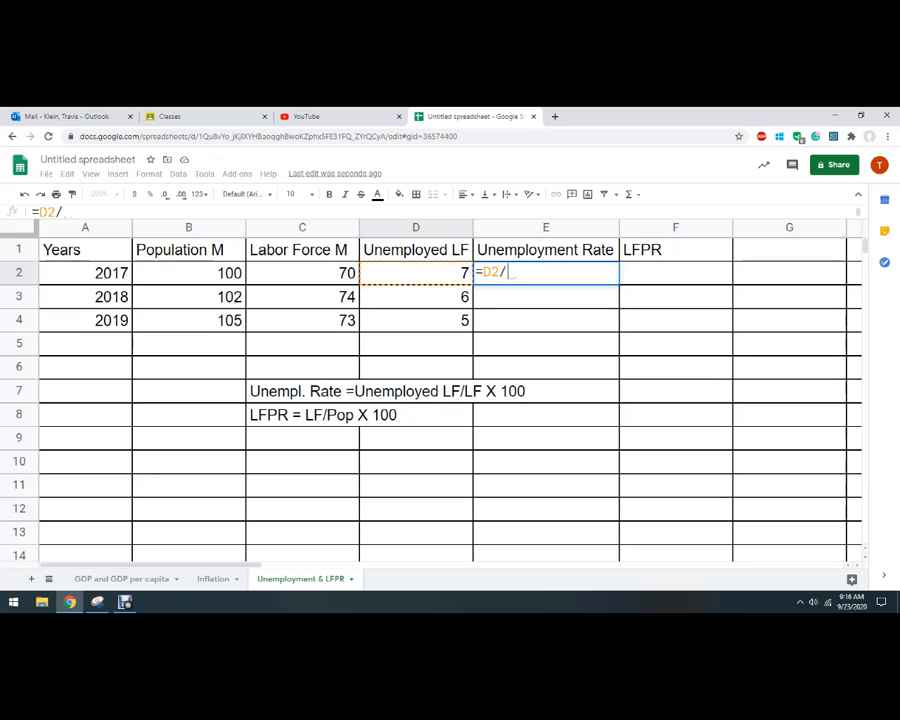
key("Left")
key("Left")
key("Return")
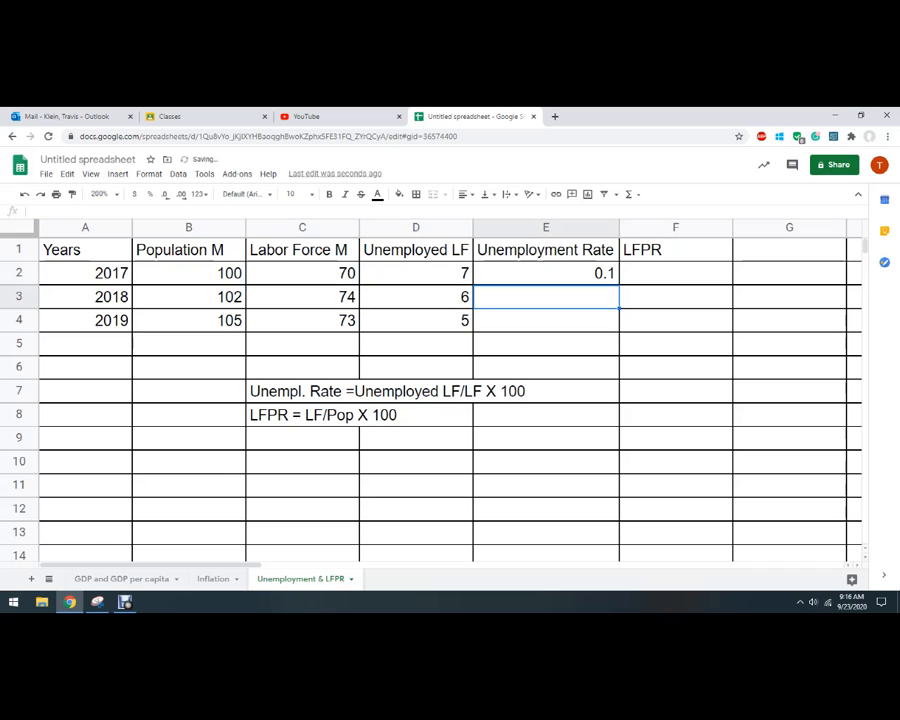
Step: Format the 2017 unemployment rate in E2 as a percentage with one decimal place
left_click(546, 273)
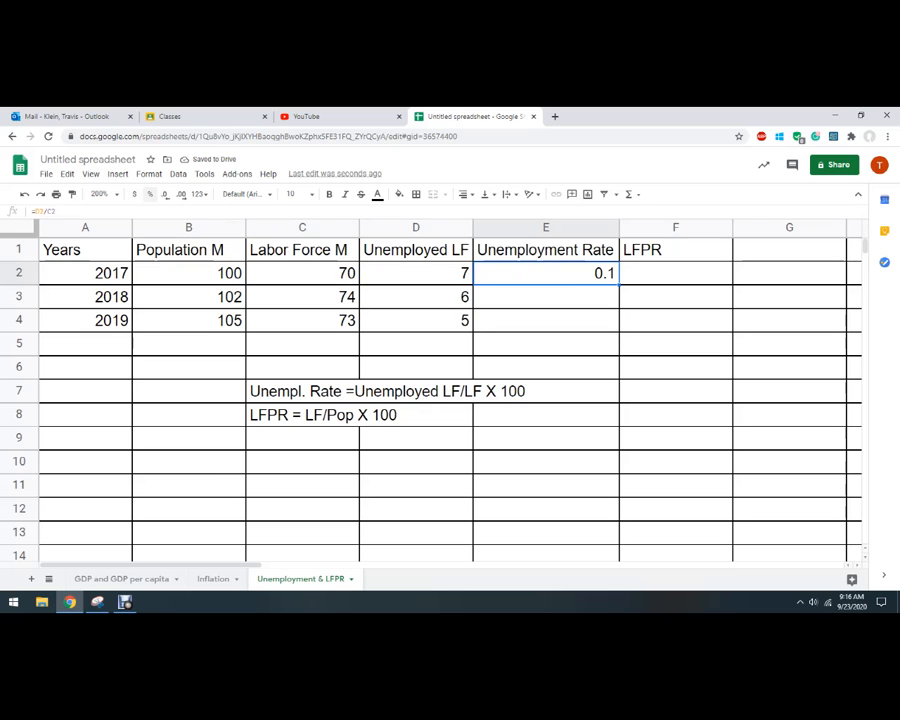
left_click(150, 194)
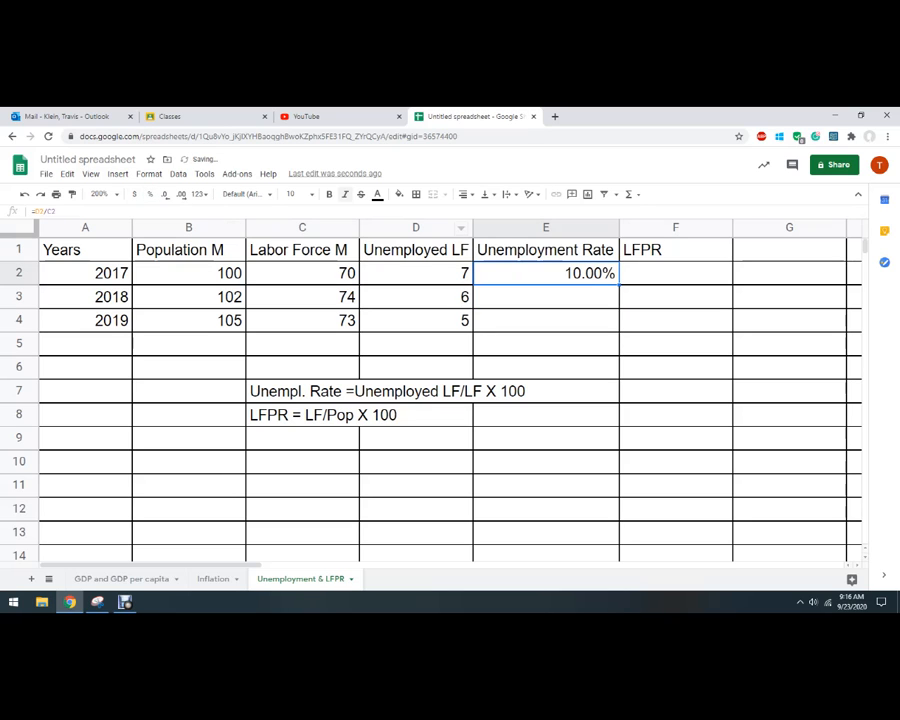
left_click(181, 194)
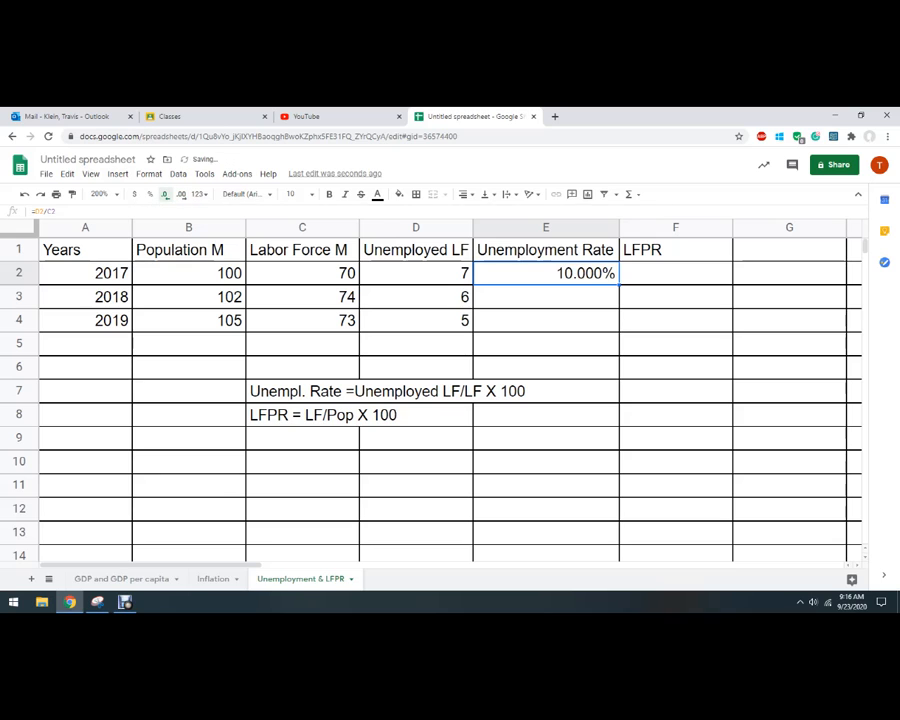
left_click(166, 194)
left_click(166, 194)
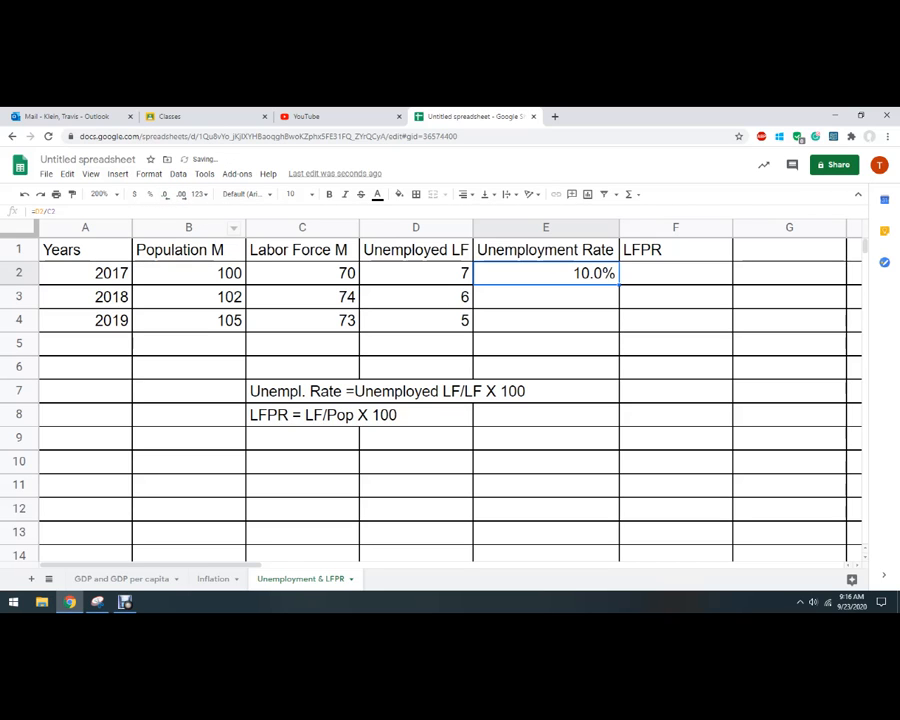
Step: Fill the unemployment rate formula from E2 down through E4
left_click(546, 297)
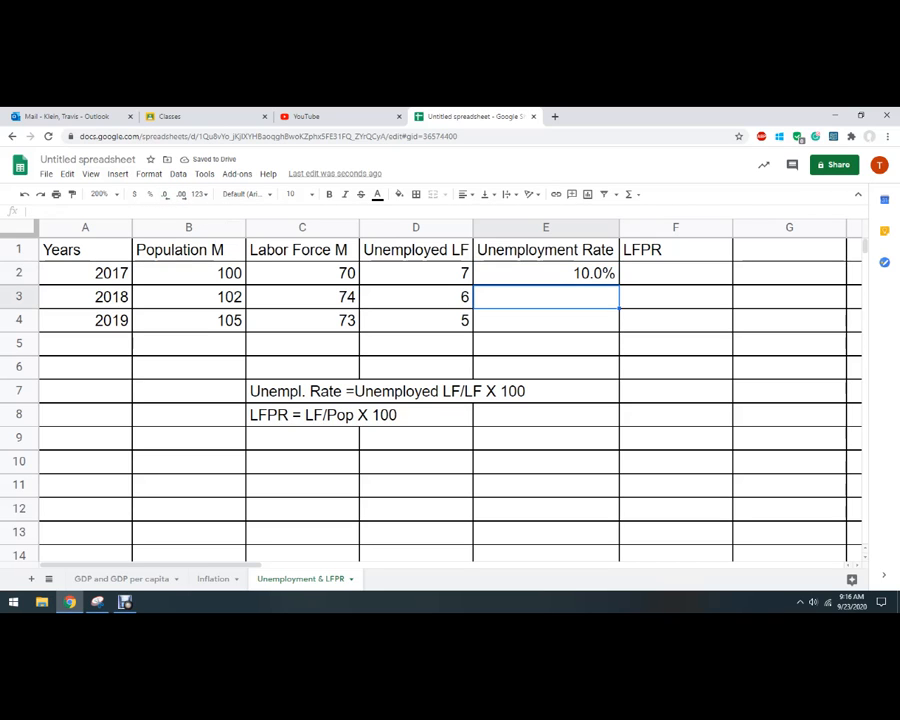
left_click(546, 273)
left_click_drag(619, 285, 617, 325)
left_click(676, 391)
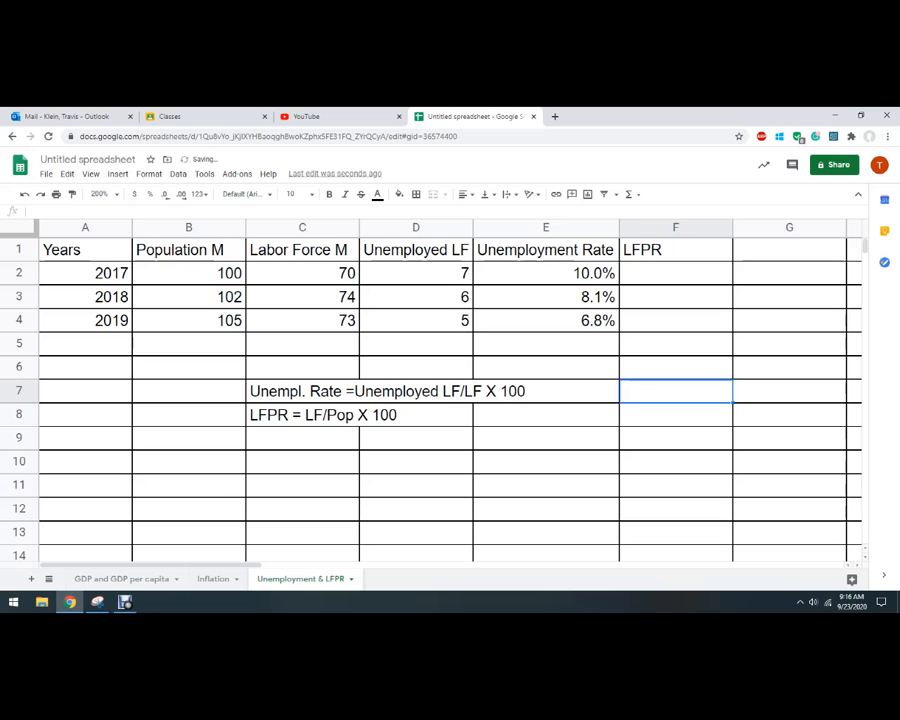
Step: Calculate the 2017 labor force participation rate in F2 with the formula =C2/B2
left_click(676, 273)
type("=")
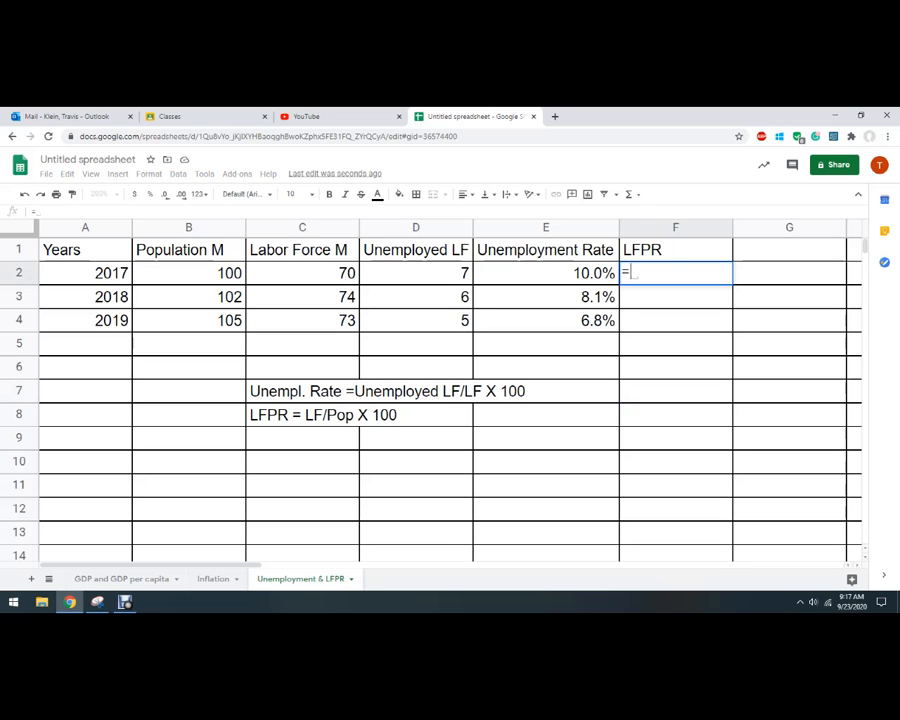
left_click(302, 273)
type("/")
left_click(200, 273)
key("Return")
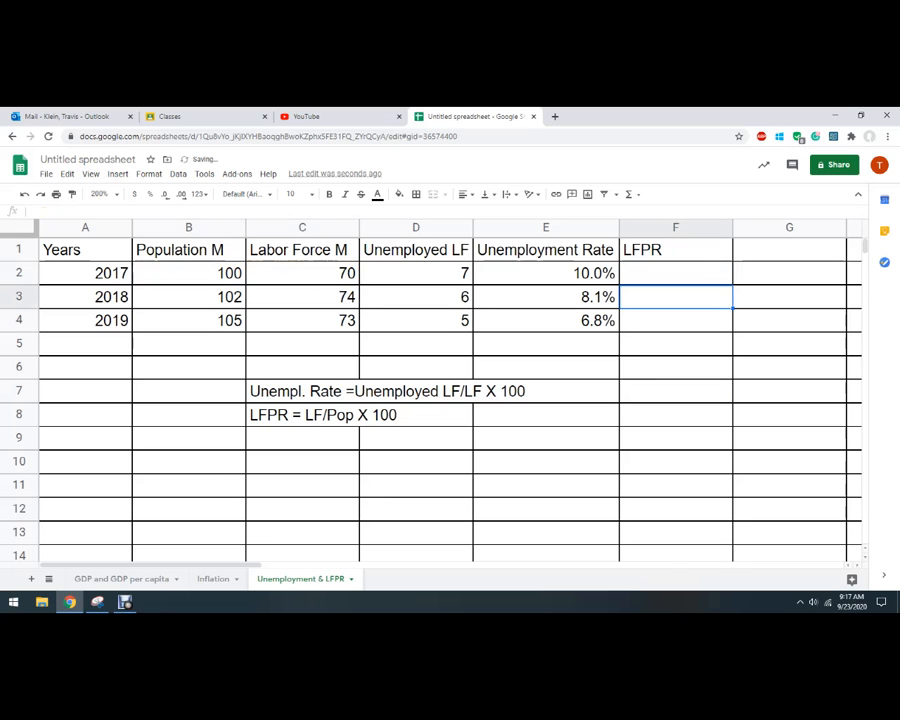
Step: Format F2 as a percentage with one decimal place and fill its formula down through F4
key("Up")
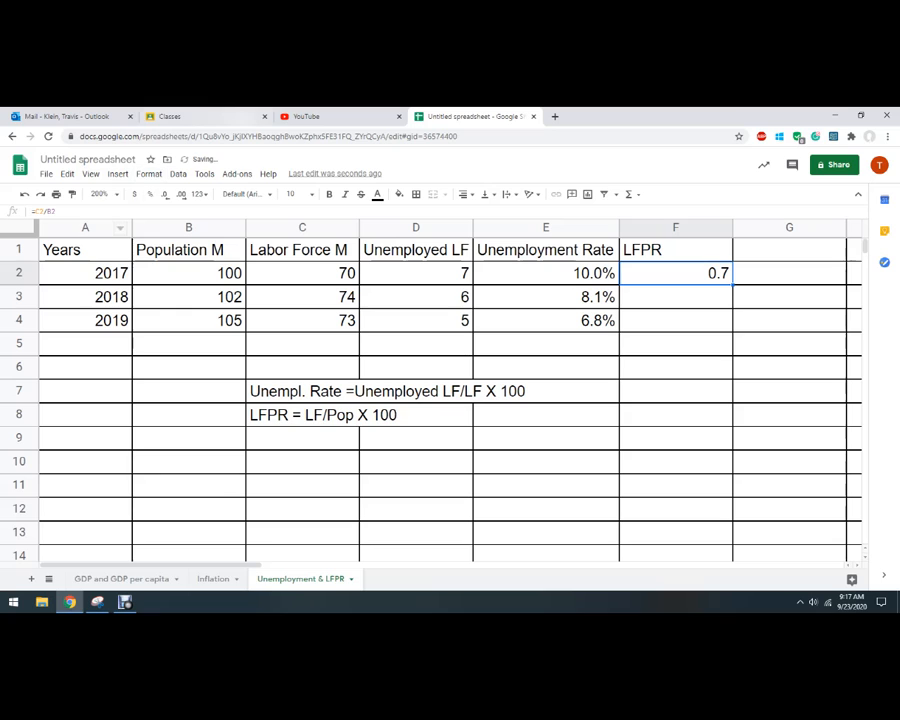
left_click(149, 194)
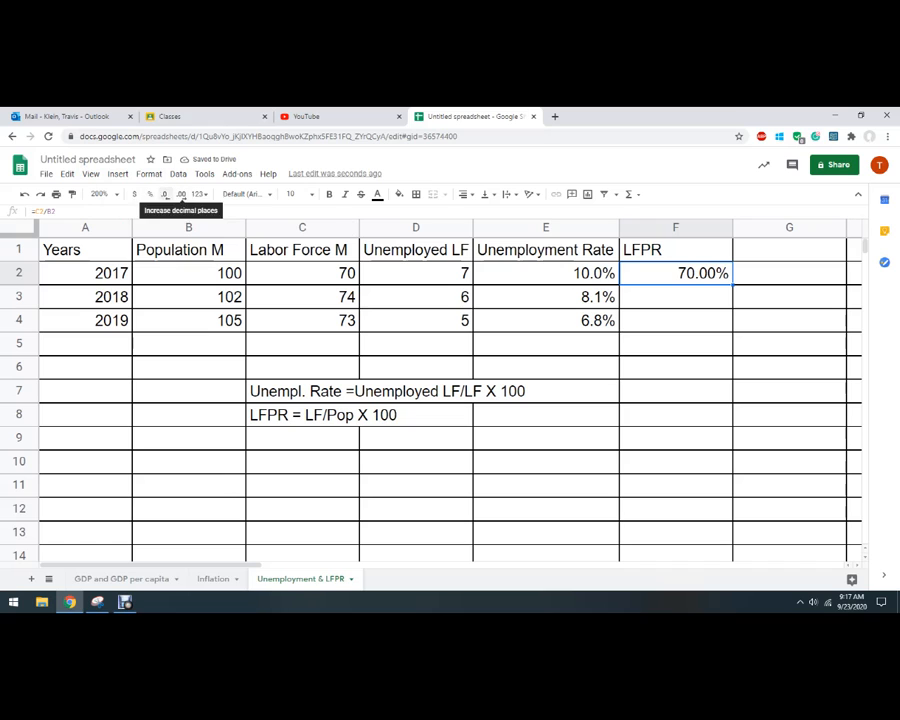
left_click(165, 194)
left_click_drag(733, 285, 732, 325)
left_click(676, 391)
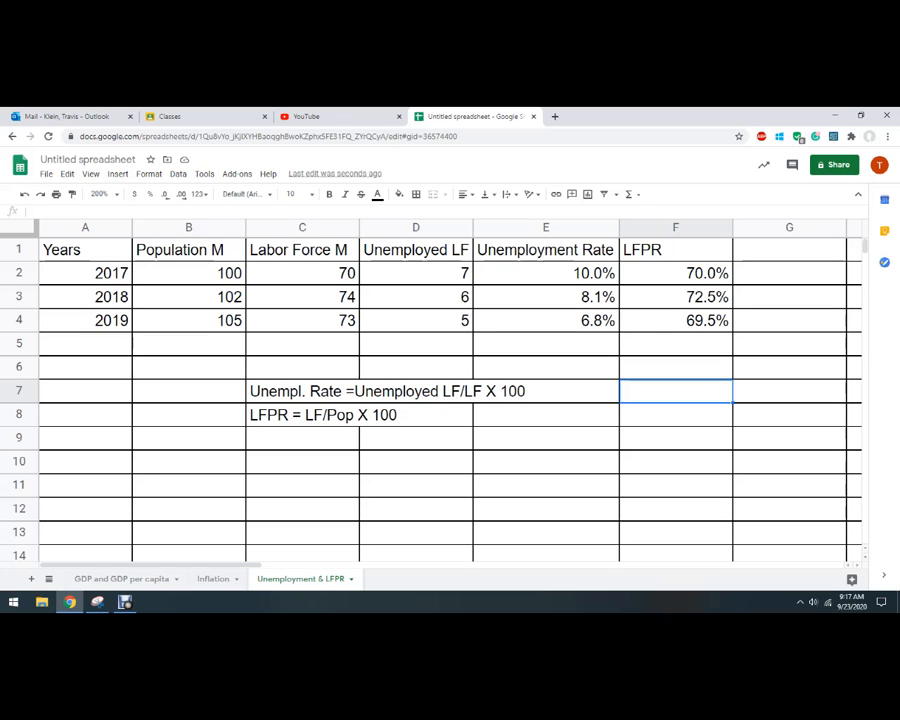
Step: Add the year 2020 in A5 below the existing years
left_click(85, 343)
type("2020")
key("Return")
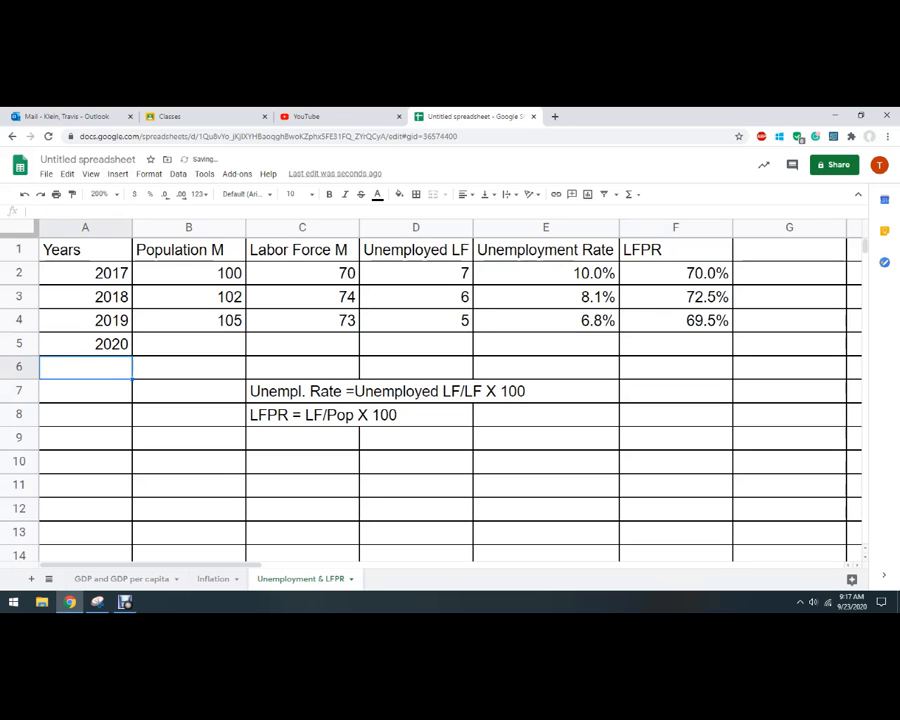
Step: Extend the unemployment rate and LFPR formulas from E4 and F4 into the 2020 row
left_click(545, 320)
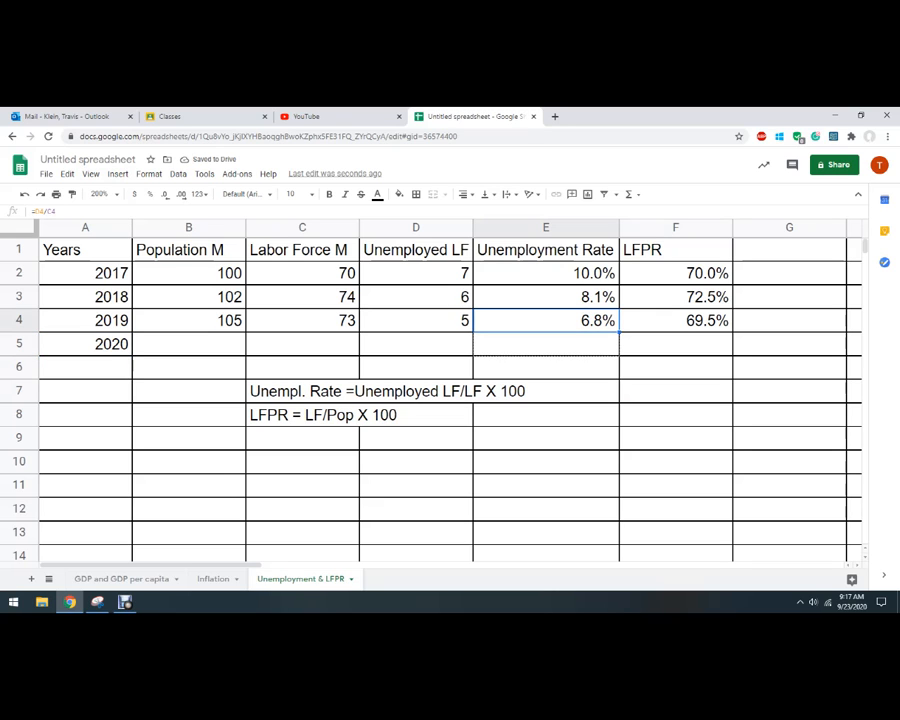
left_click_drag(619, 332, 617, 345)
left_click(675, 320)
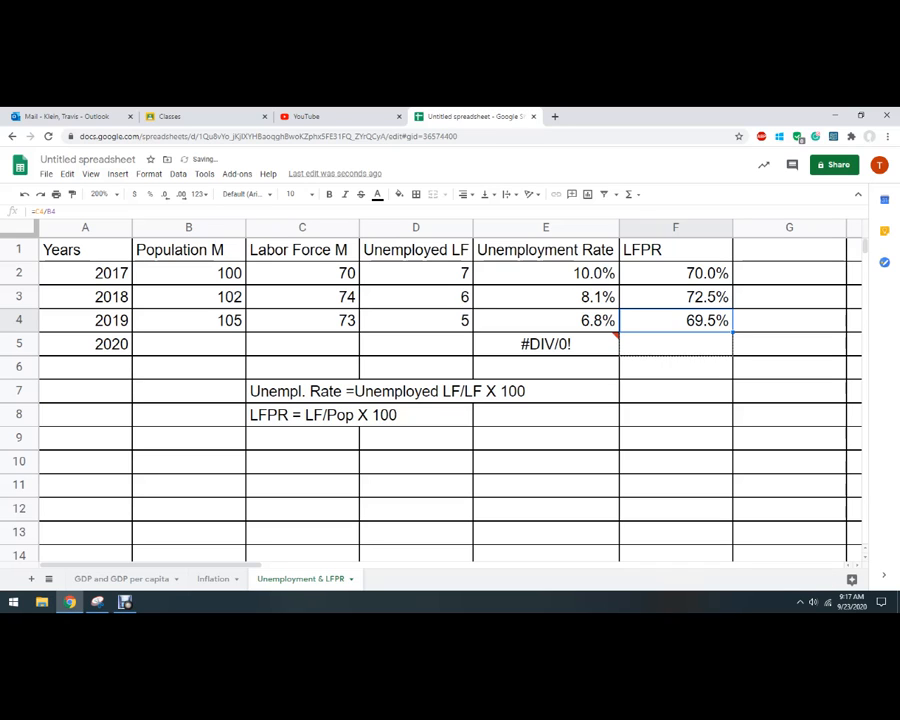
left_click_drag(732, 332, 730, 346)
Step: Enter the 2020 values in row 5: population 106, labor force 80 and unemployed labor force 6
left_click(188, 343)
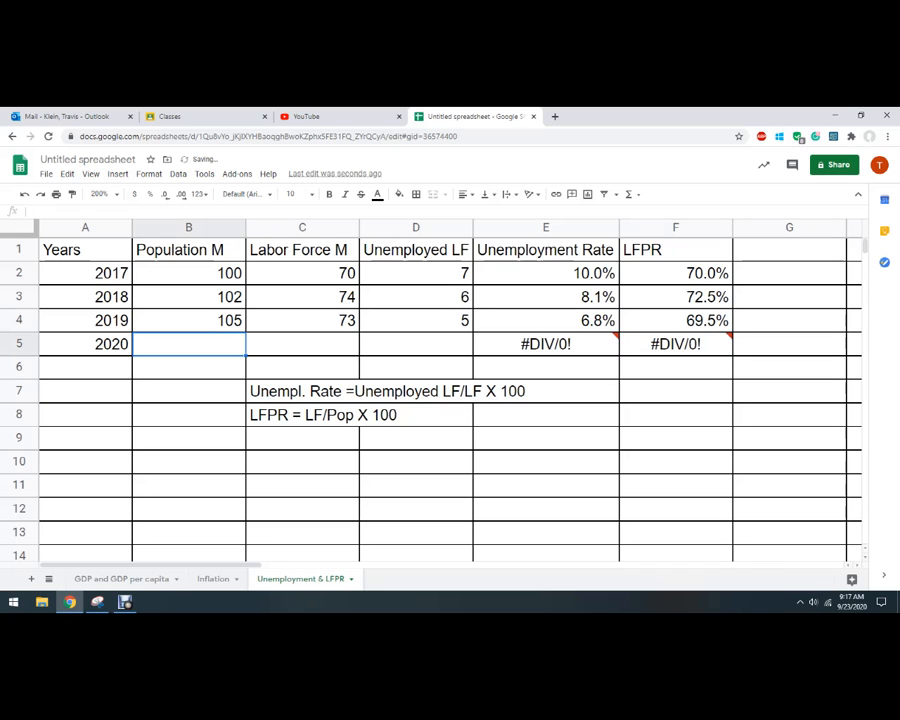
type("106")
key("Tab")
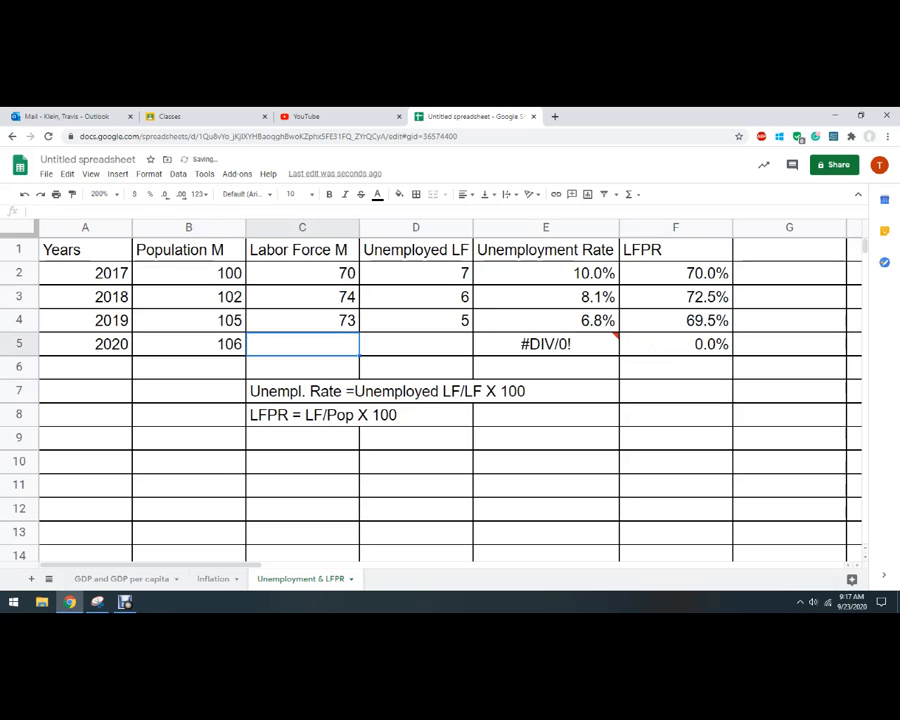
type("80")
key("Tab")
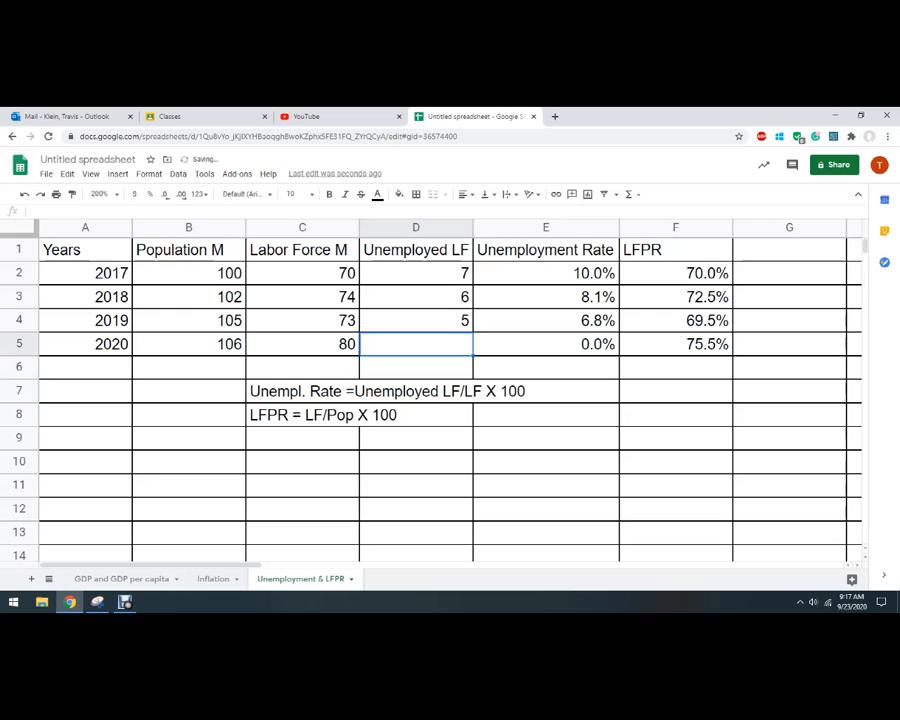
type("6")
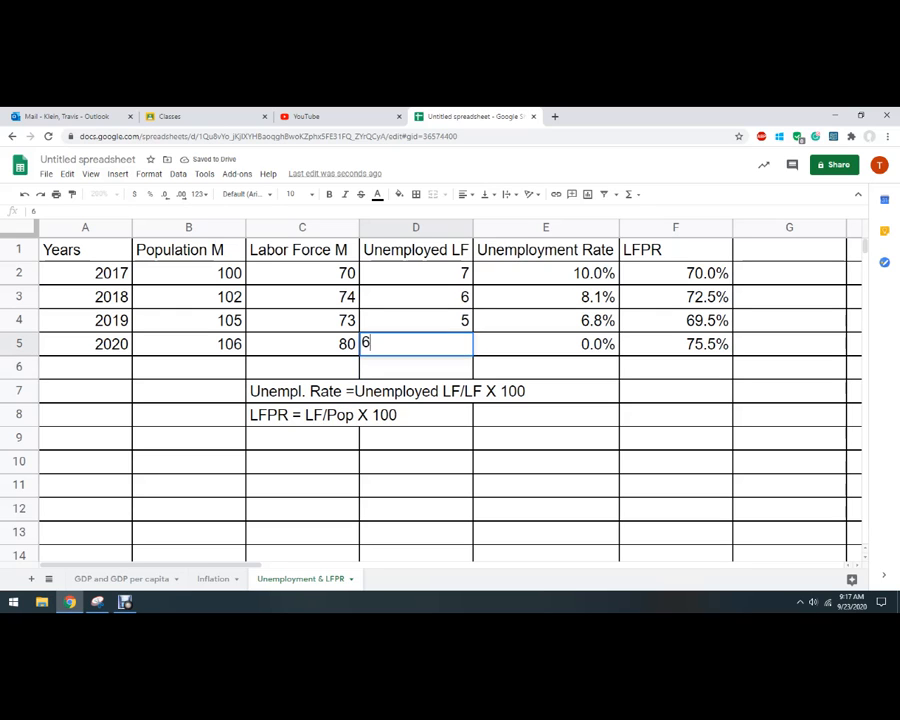
key("Return")
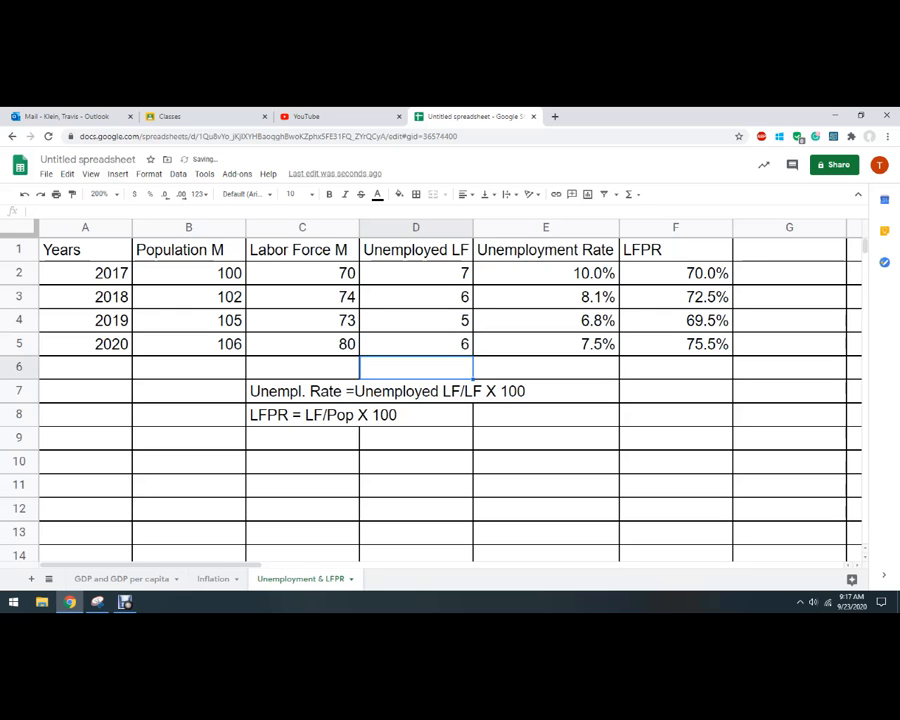
left_click(675, 391)
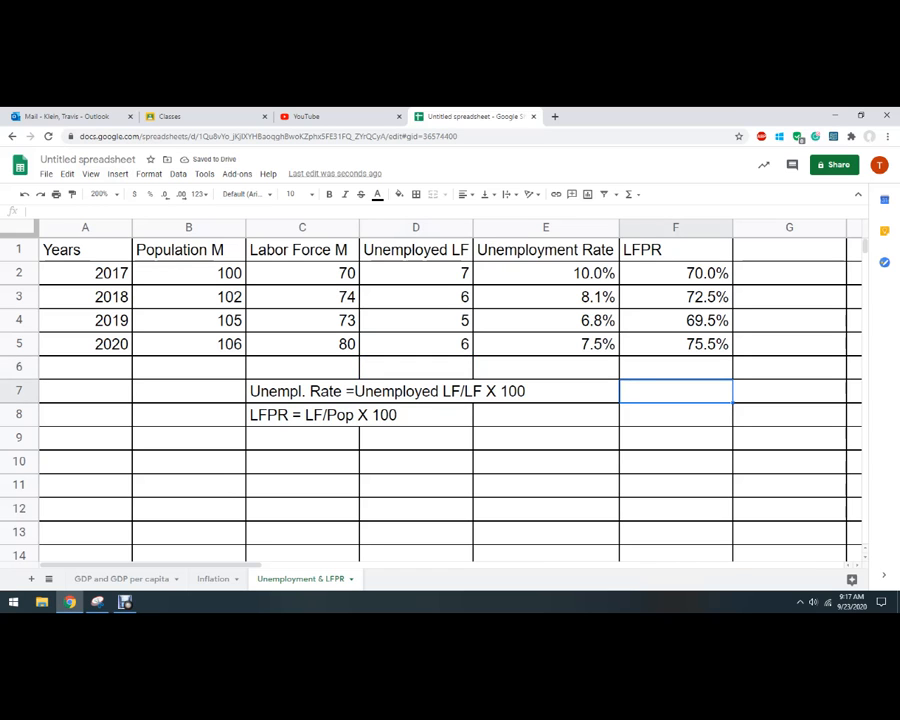
left_click(124, 601)
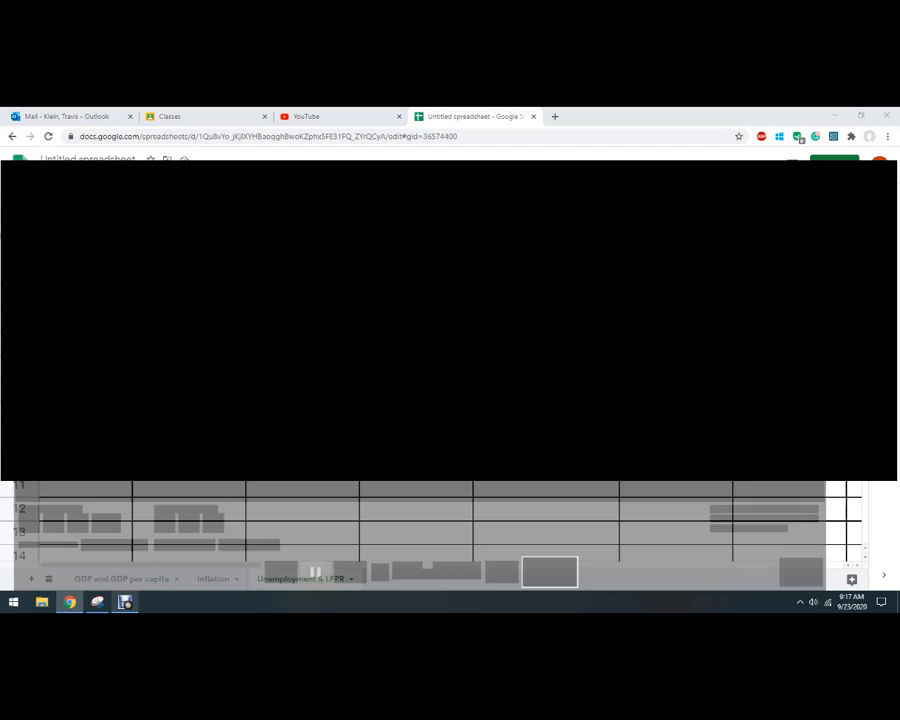